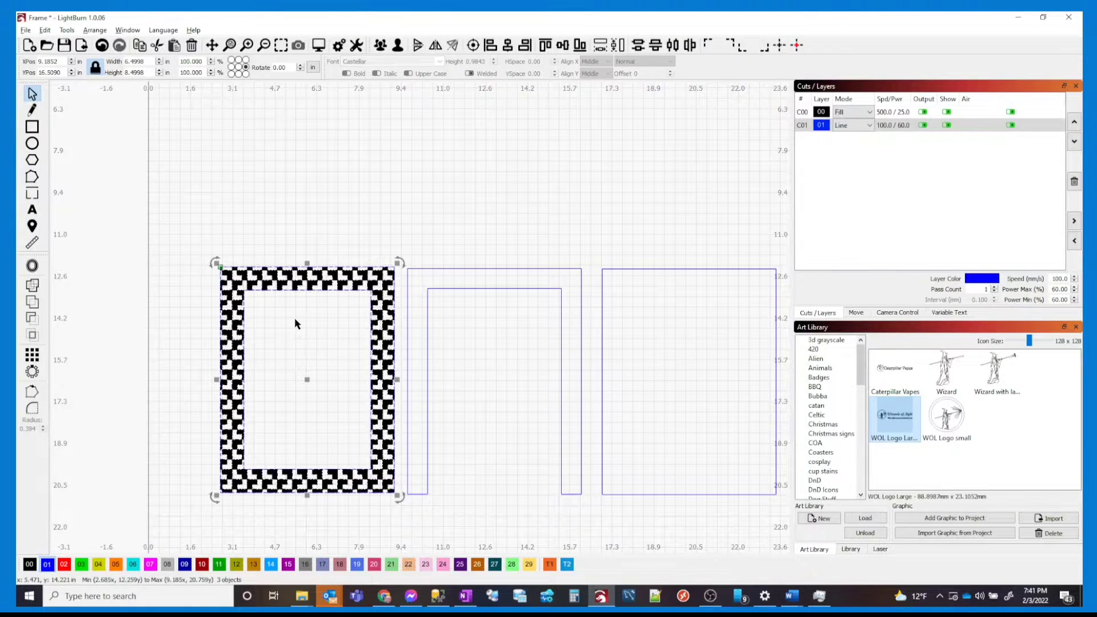
{"action": "left_click", "coordinate": [255, 322]}
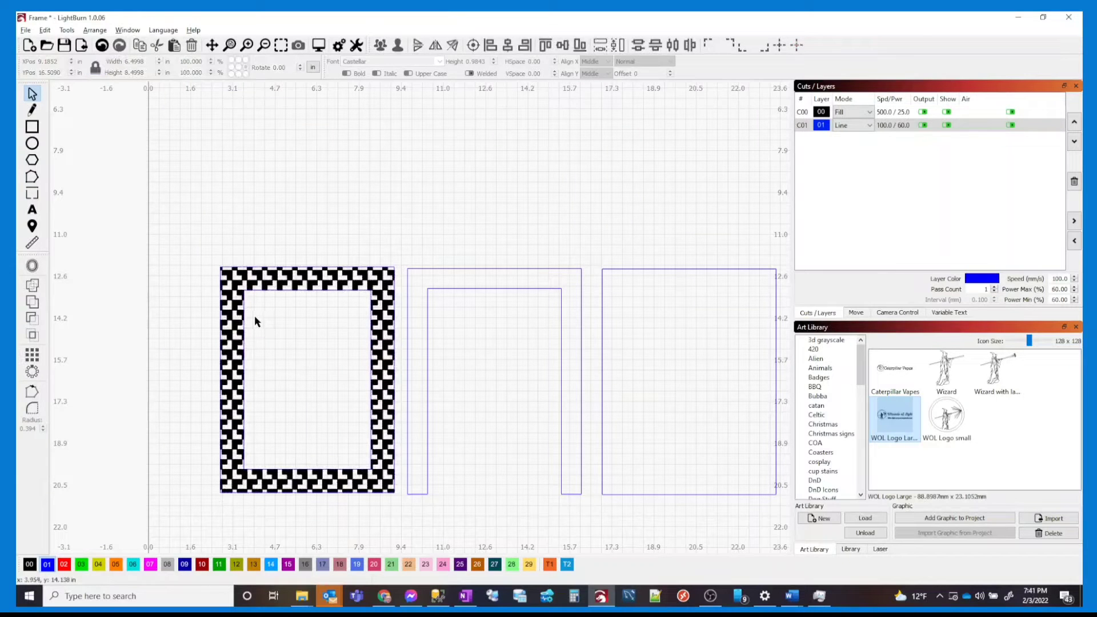
{"action": "left_click", "coordinate": [244, 309]}
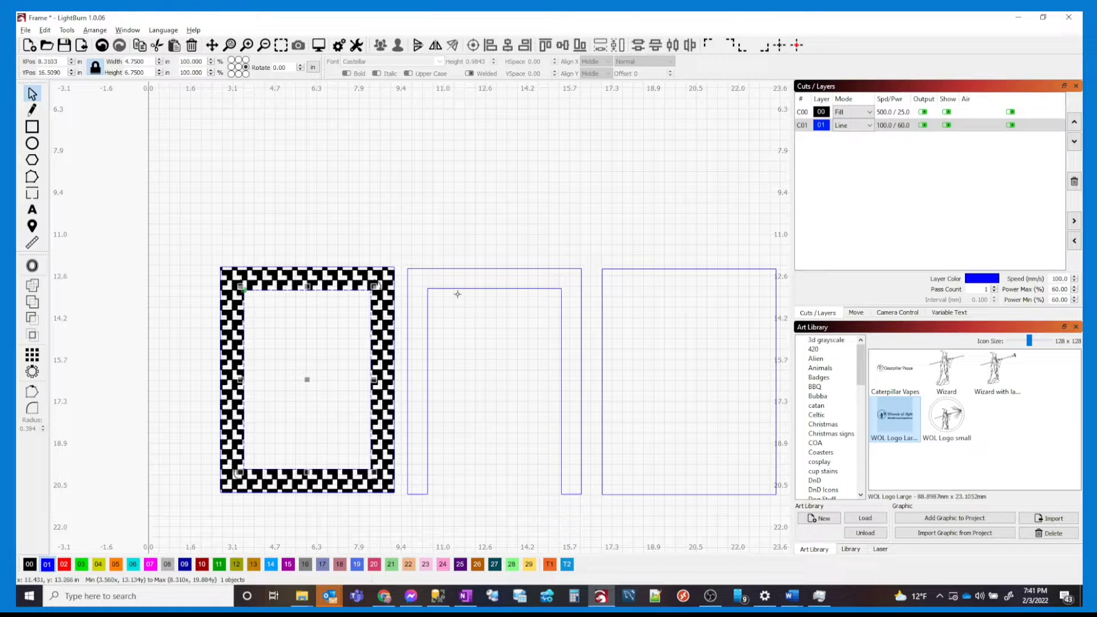
{"action": "left_click", "coordinate": [480, 302]}
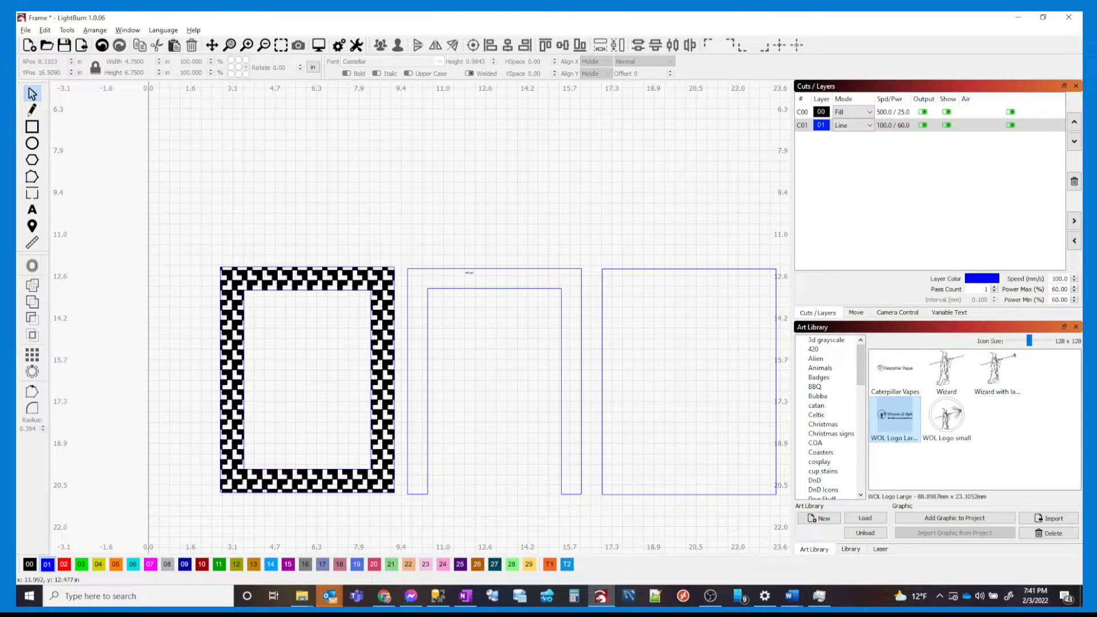
{"action": "left_click", "coordinate": [471, 268]}
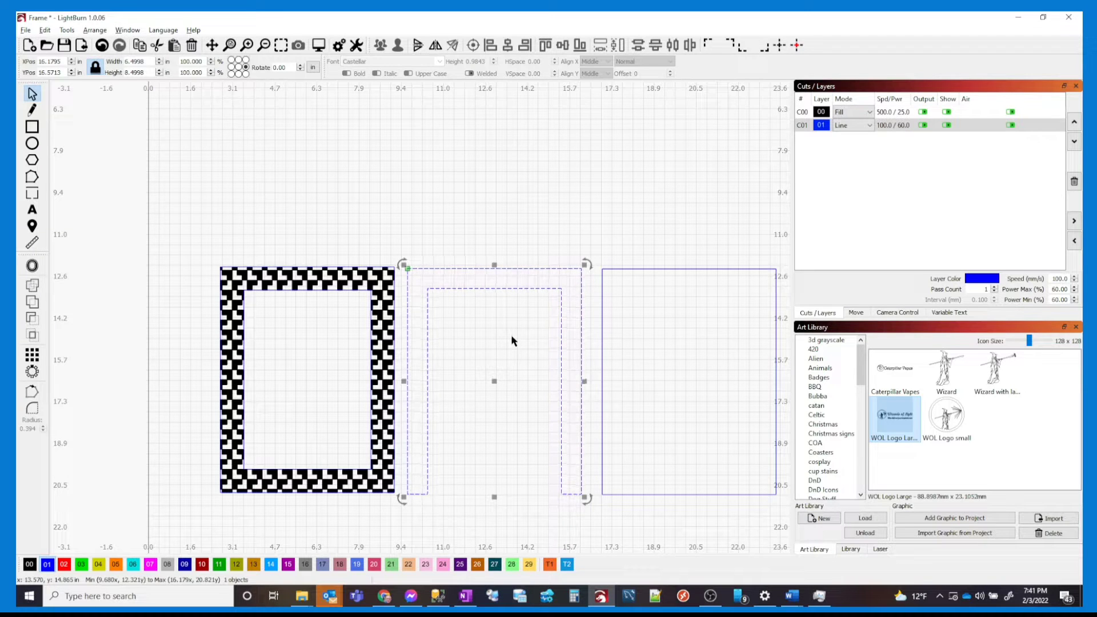
{"action": "left_click", "coordinate": [657, 298]}
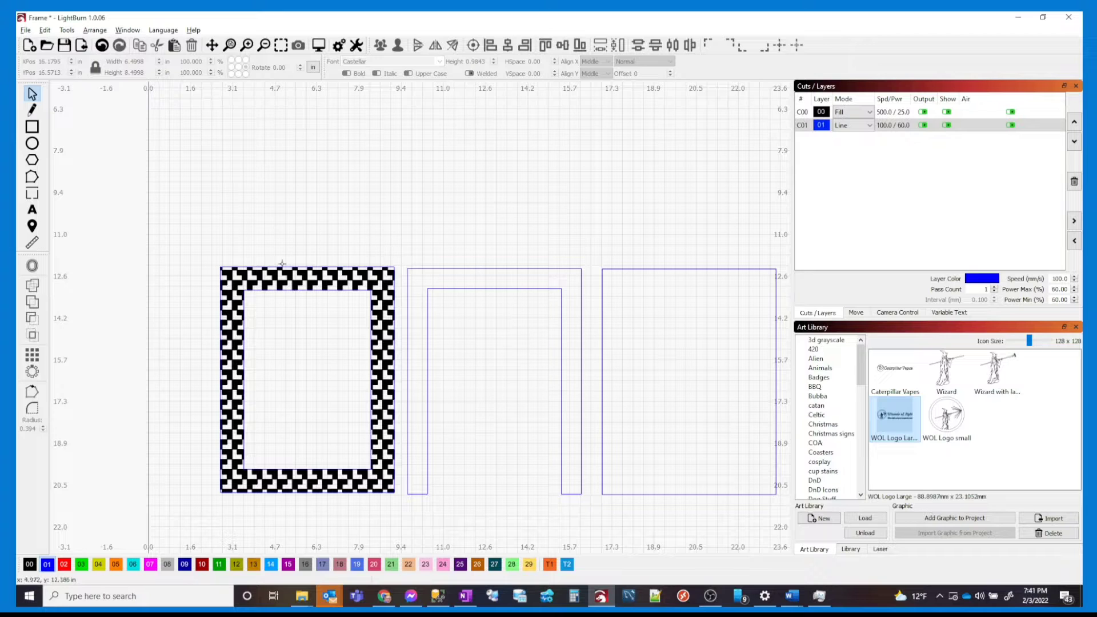
{"action": "left_click_drag", "start_coordinate": [307, 255], "coordinate": [263, 303]}
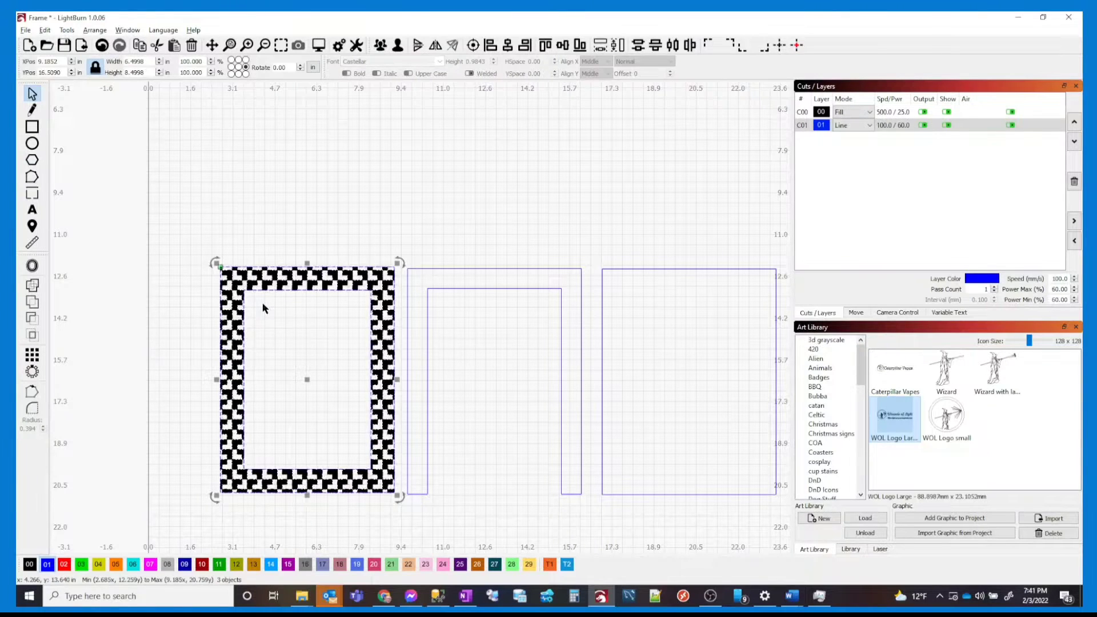
{"action": "scroll", "coordinate": [430, 155], "scroll_direction": "down", "scroll_amount": 3}
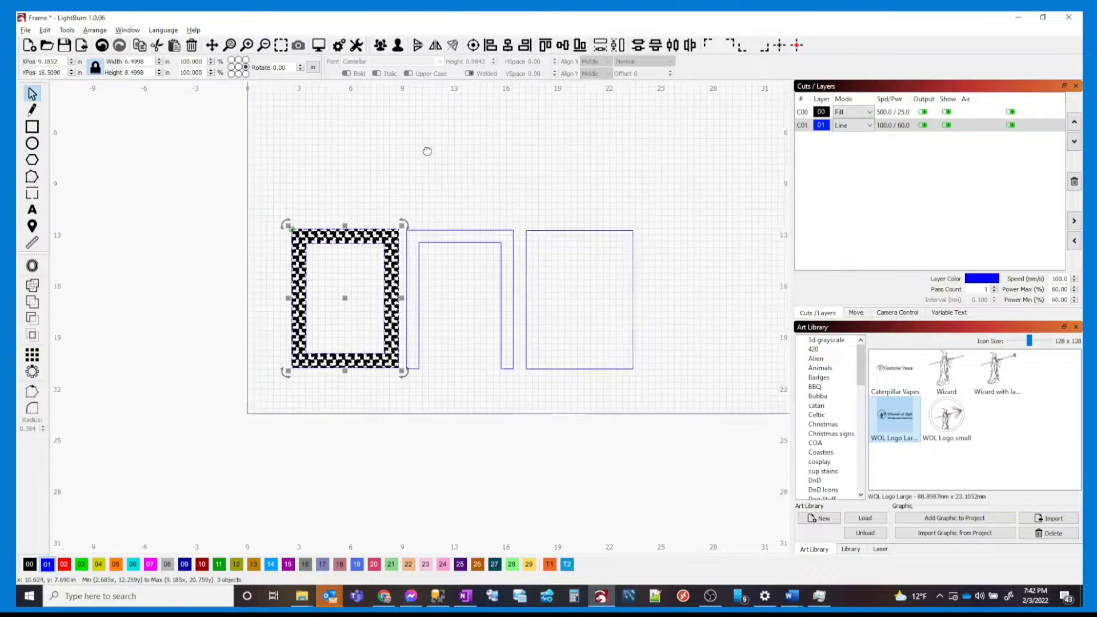
{"action": "left_click_drag", "start_coordinate": [429, 150], "coordinate": [336, 230]}
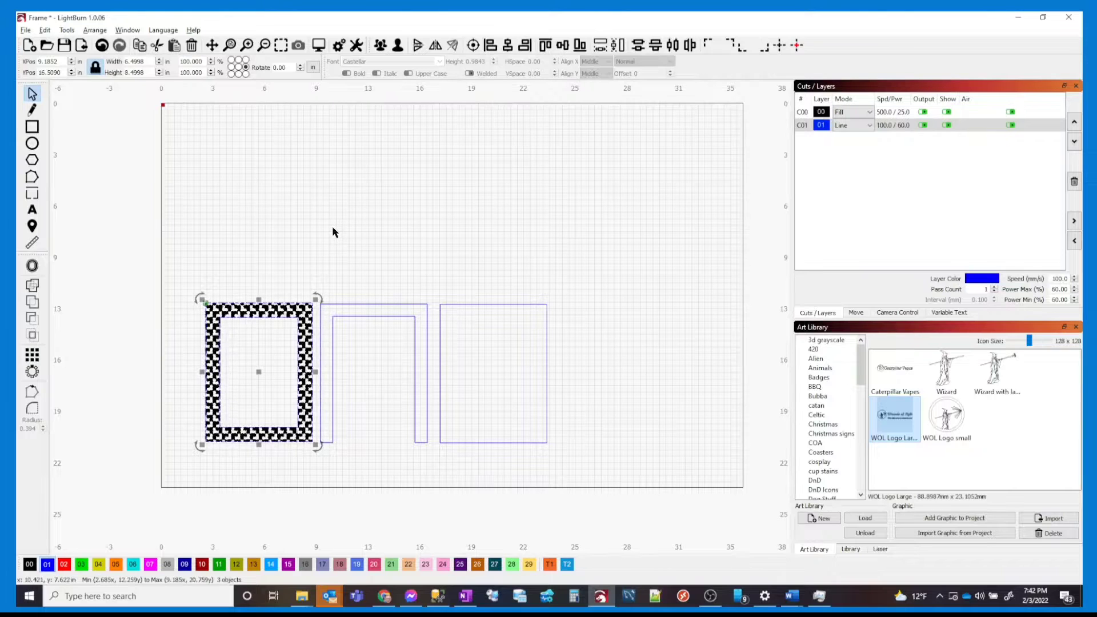
Search Google Images for 'tessellation pattern' filtered to black-and-white results
{"action": "key", "text": "alt+Tab"}
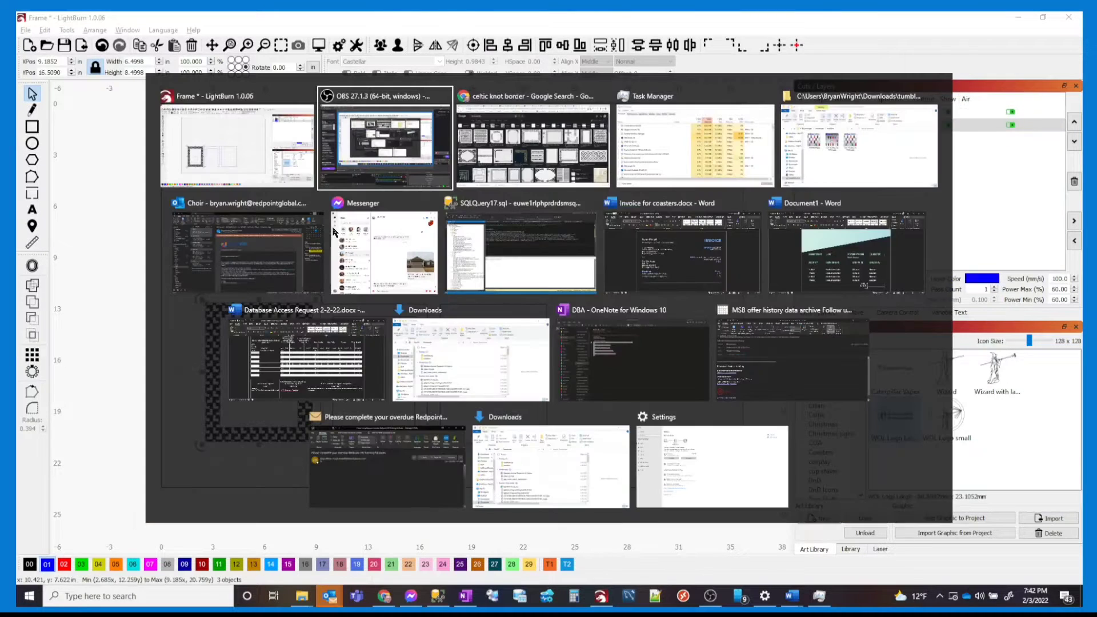
{"action": "key", "text": "alt+Tab"}
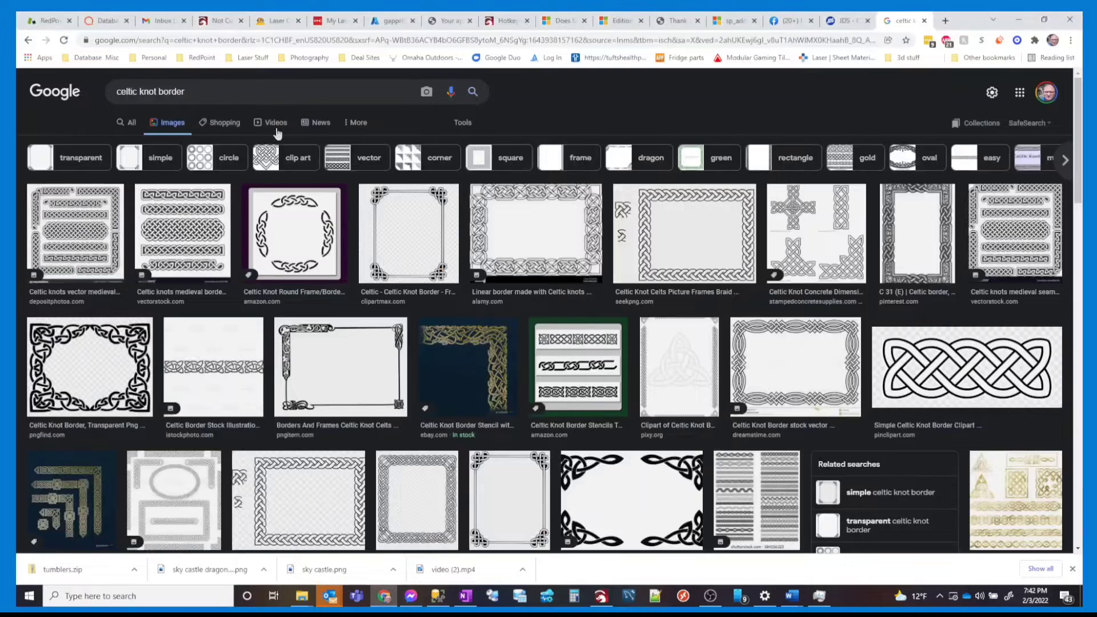
{"action": "left_click_drag", "start_coordinate": [197, 92], "coordinate": [72, 99]}
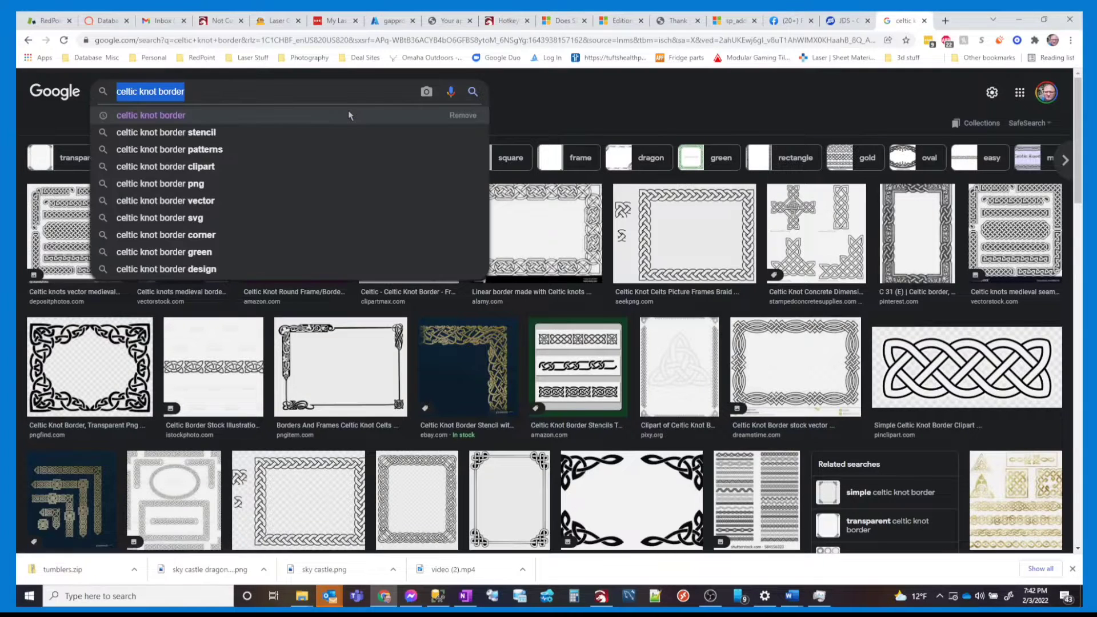
{"action": "type", "text": "tess"}
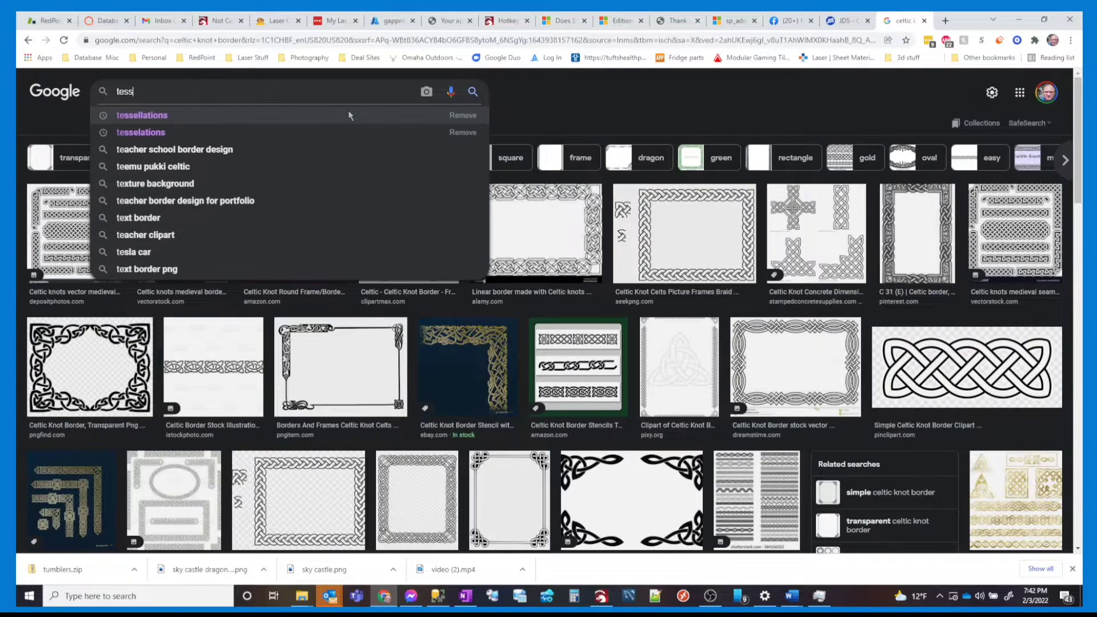
{"action": "type", "text": "ellation p"}
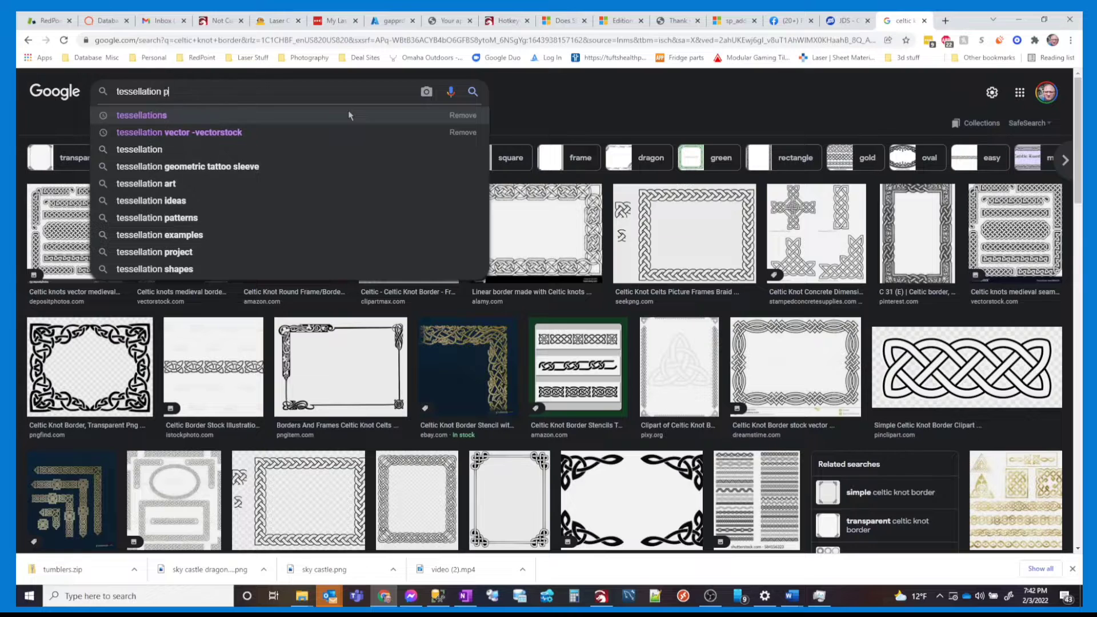
{"action": "type", "text": "attern"}
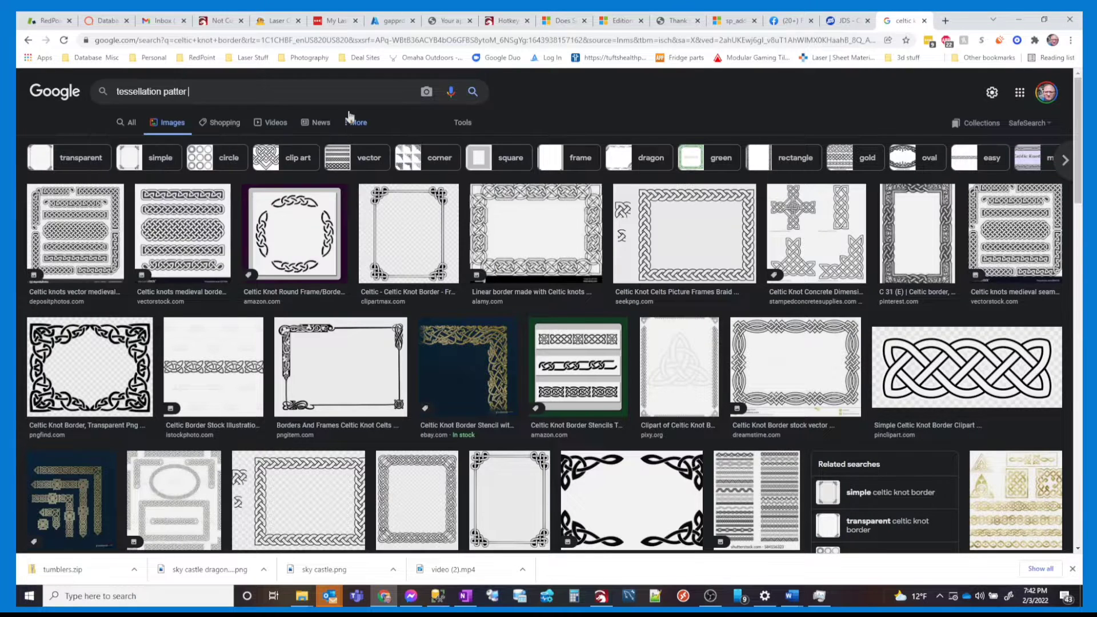
{"action": "key", "text": "Return"}
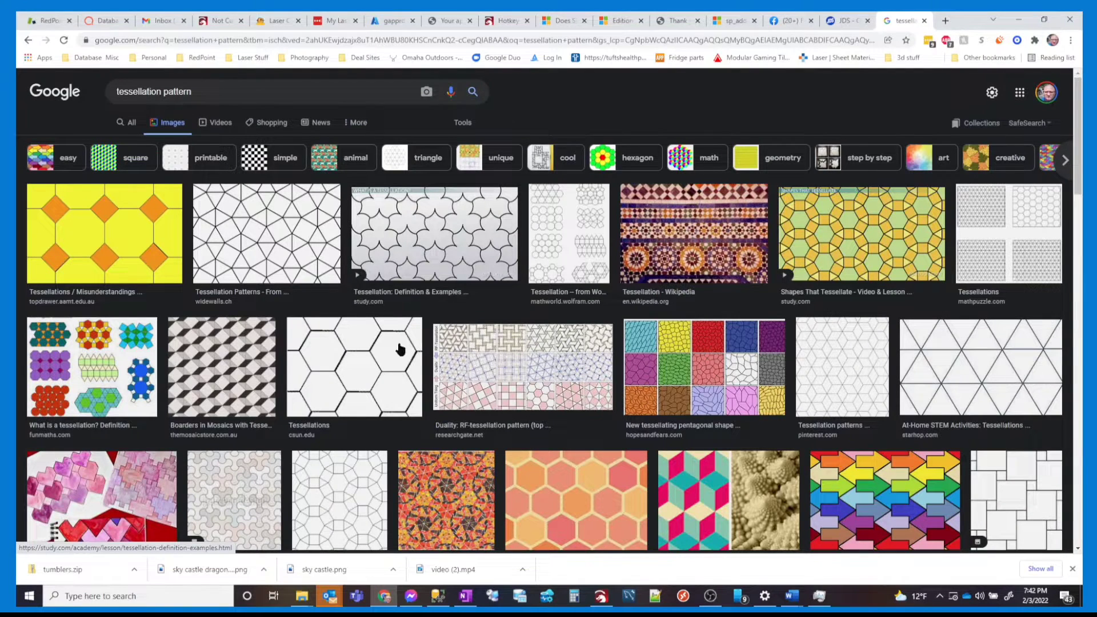
{"action": "scroll", "coordinate": [400, 350], "scroll_direction": "down", "scroll_amount": 2}
{"action": "scroll", "coordinate": [400, 348], "scroll_direction": "down", "scroll_amount": 1}
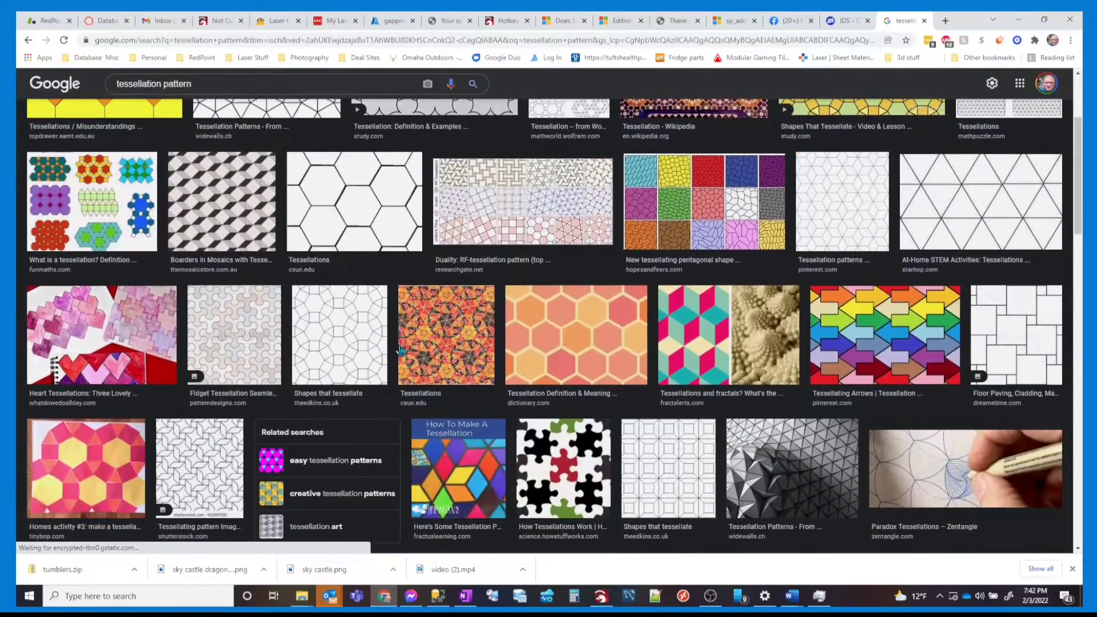
{"action": "scroll", "coordinate": [316, 306], "scroll_direction": "up", "scroll_amount": 3}
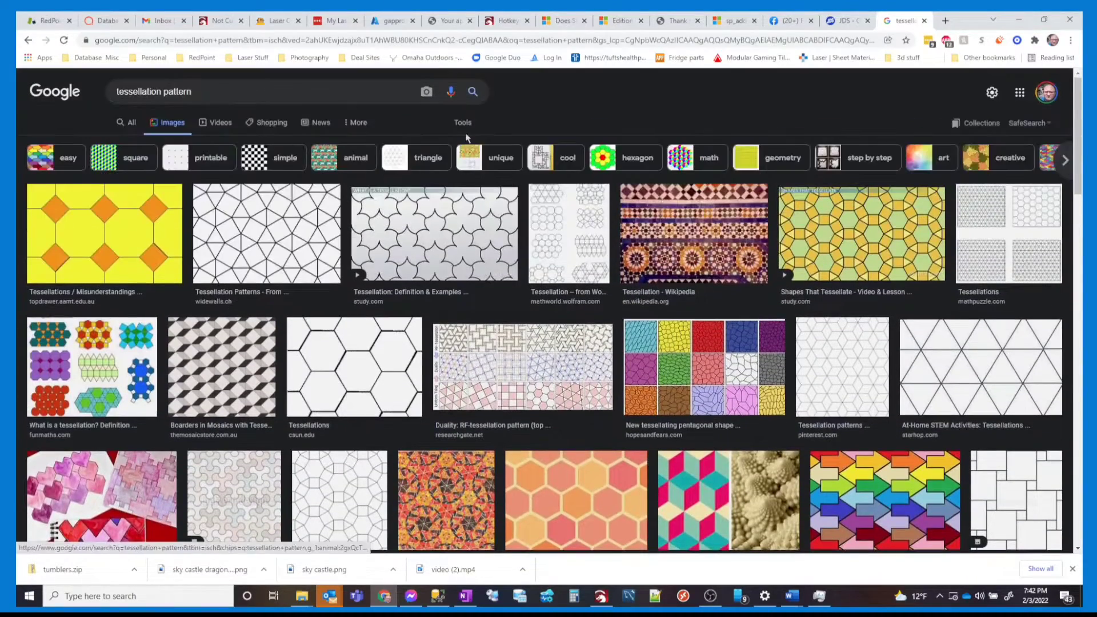
{"action": "left_click", "coordinate": [469, 123]}
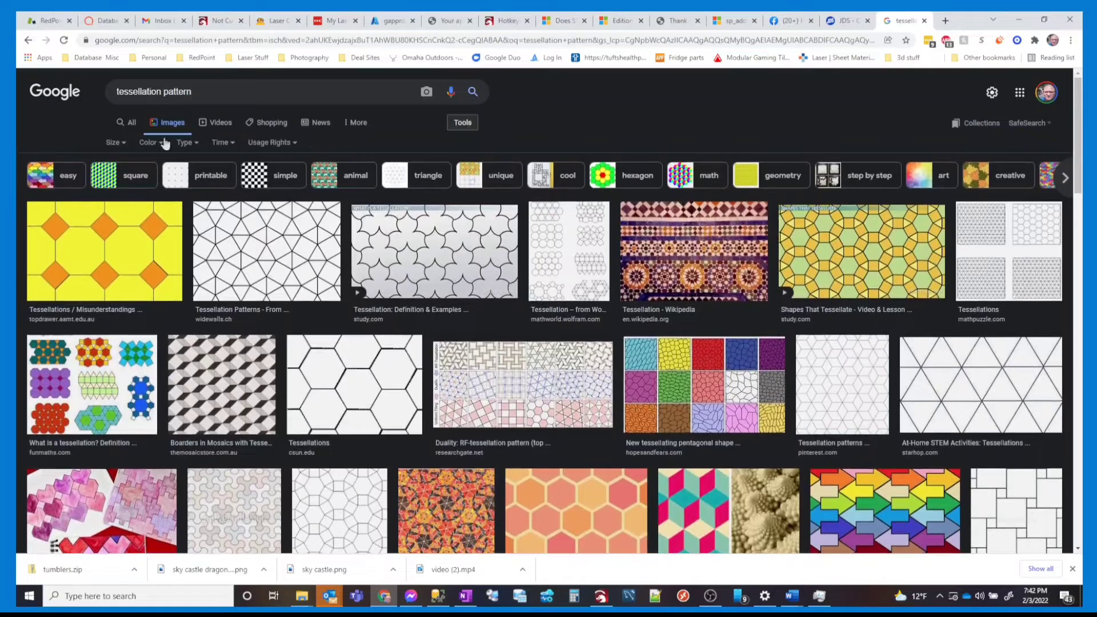
{"action": "left_click", "coordinate": [158, 142]}
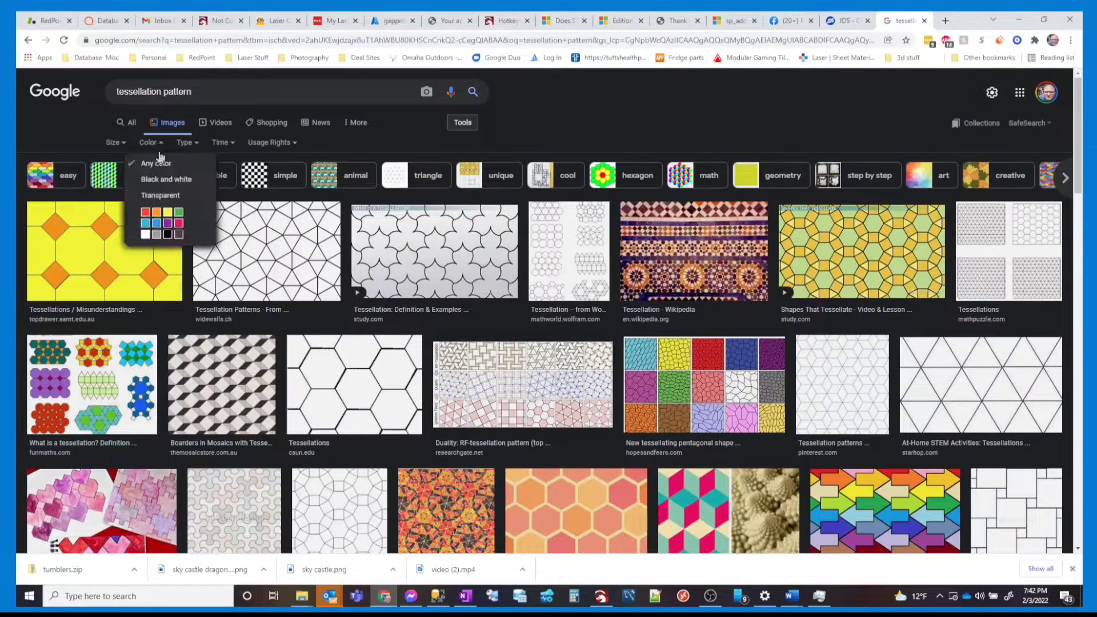
{"action": "left_click", "coordinate": [160, 180]}
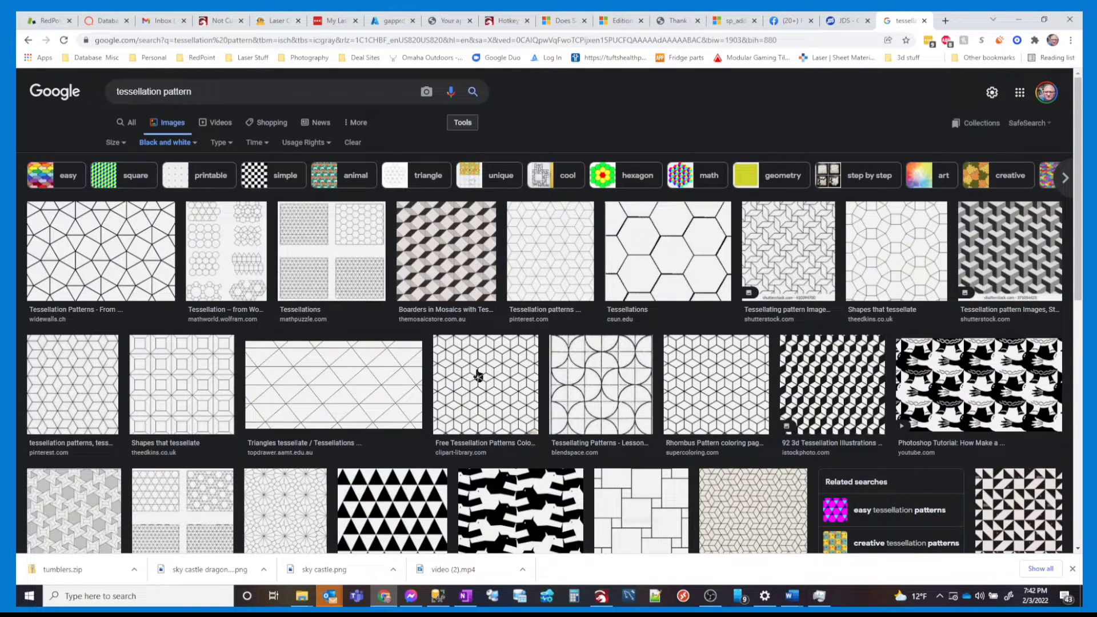
Copy the black-and-white 3D cube tessellation image
{"action": "scroll", "coordinate": [478, 374], "scroll_direction": "down", "scroll_amount": 1}
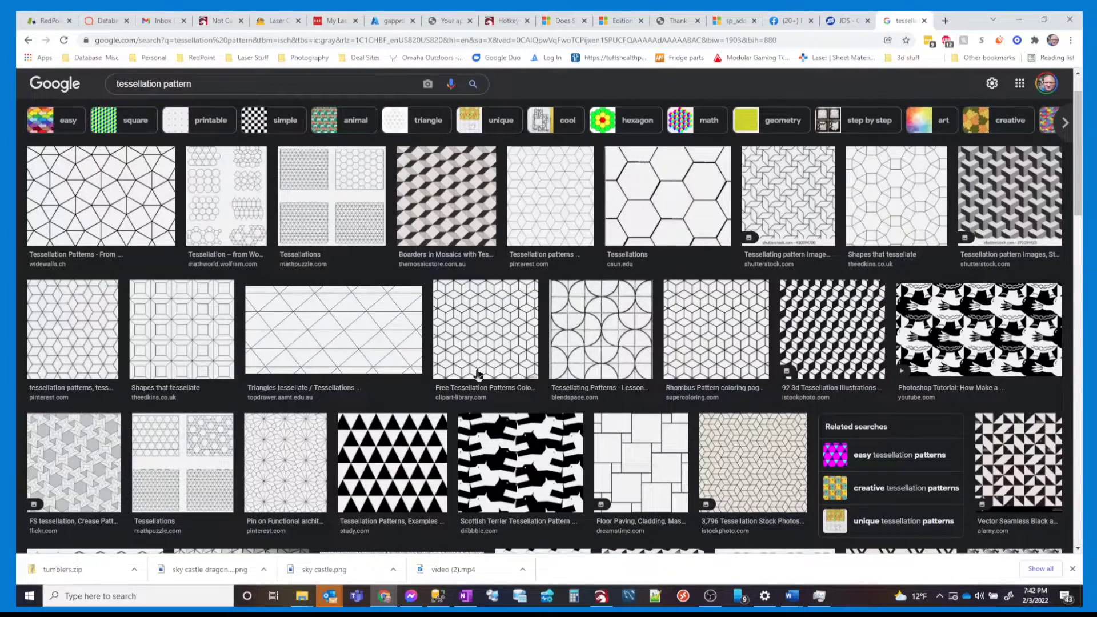
{"action": "scroll", "coordinate": [478, 375], "scroll_direction": "down", "scroll_amount": 1}
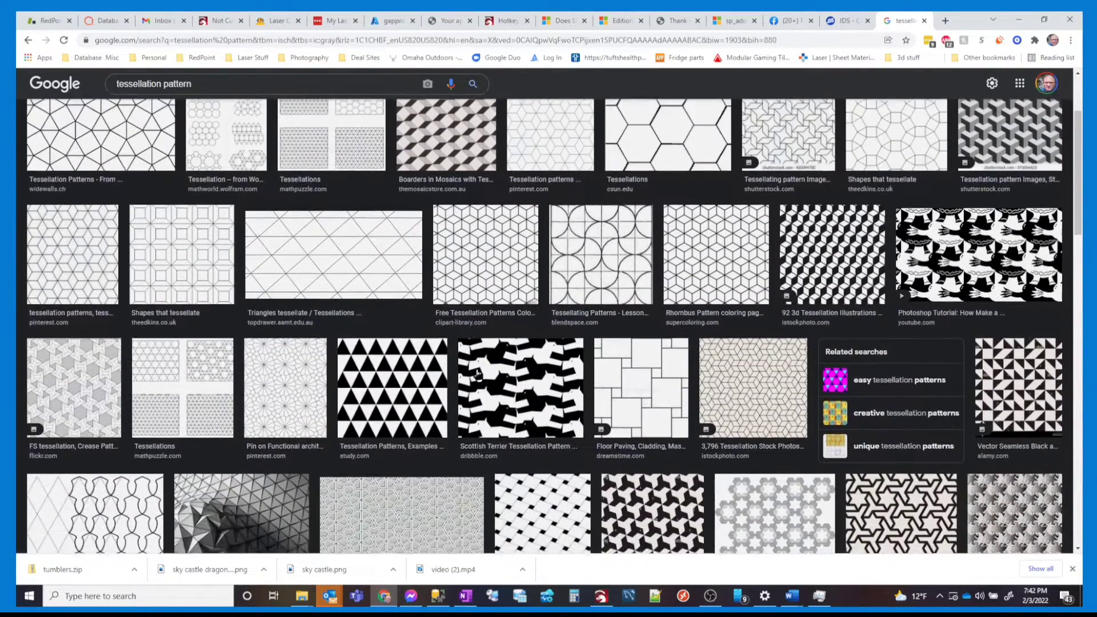
{"action": "scroll", "coordinate": [478, 374], "scroll_direction": "down", "scroll_amount": 1}
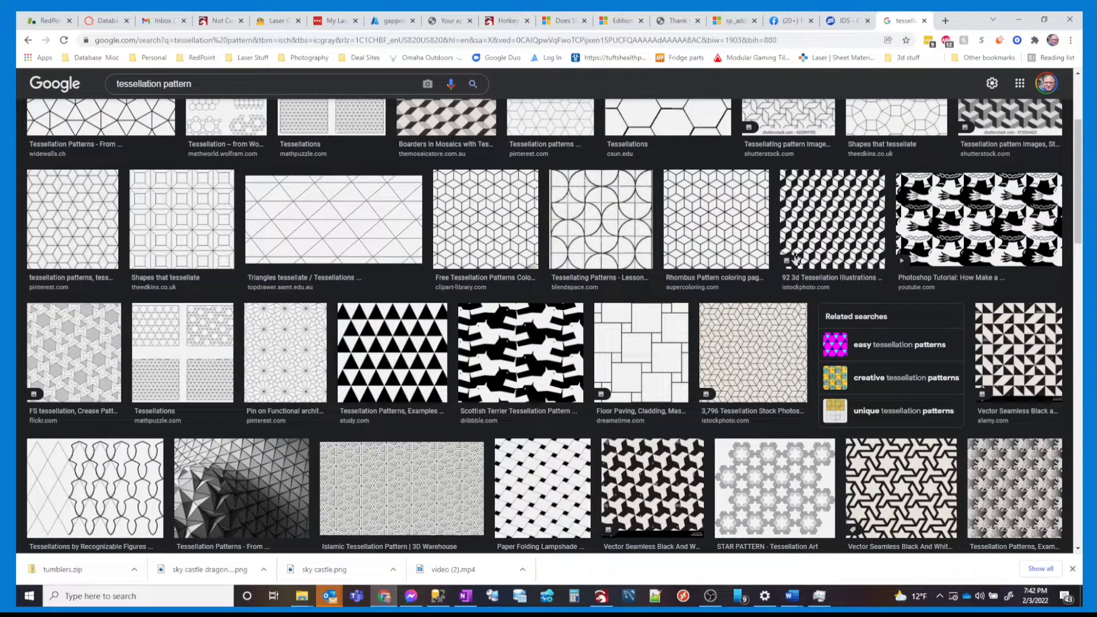
{"action": "left_click", "coordinate": [834, 213]}
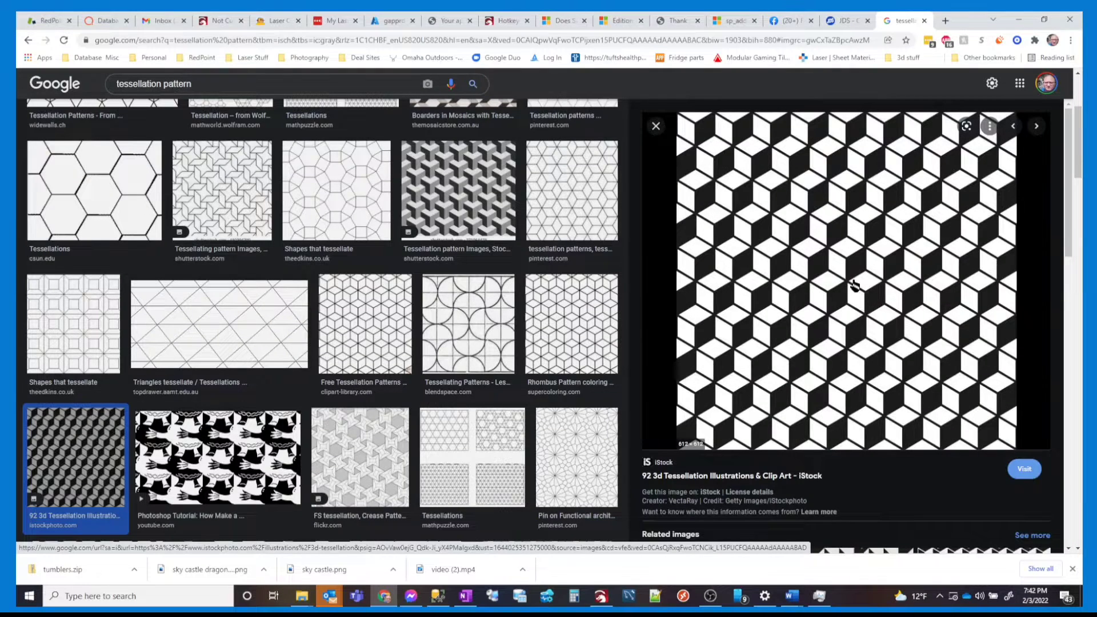
{"action": "right_click", "coordinate": [768, 232]}
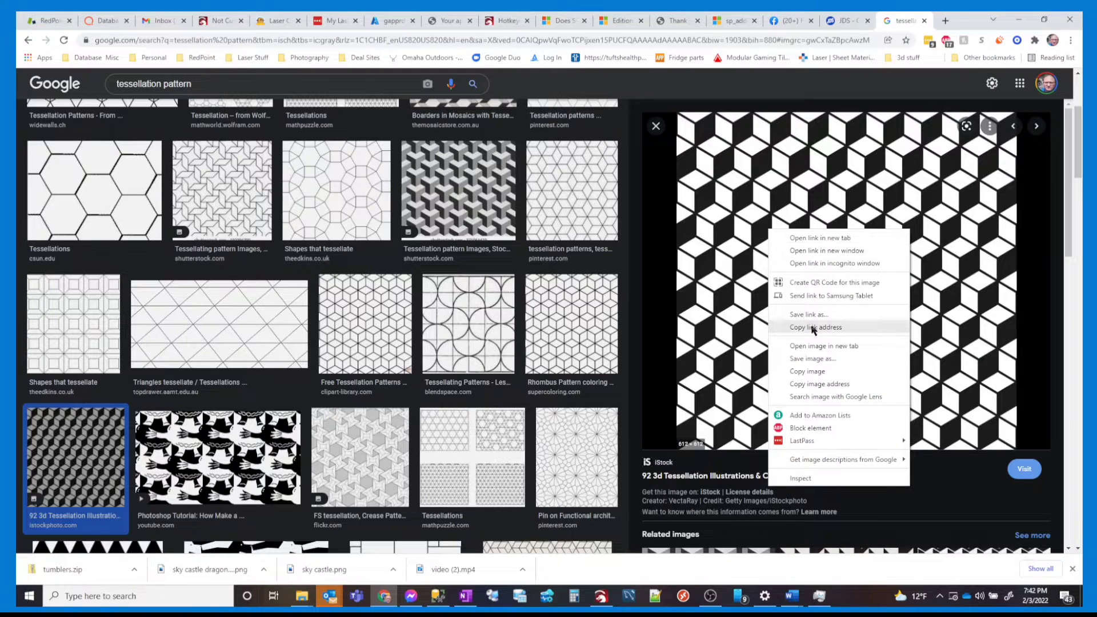
{"action": "left_click", "coordinate": [808, 371]}
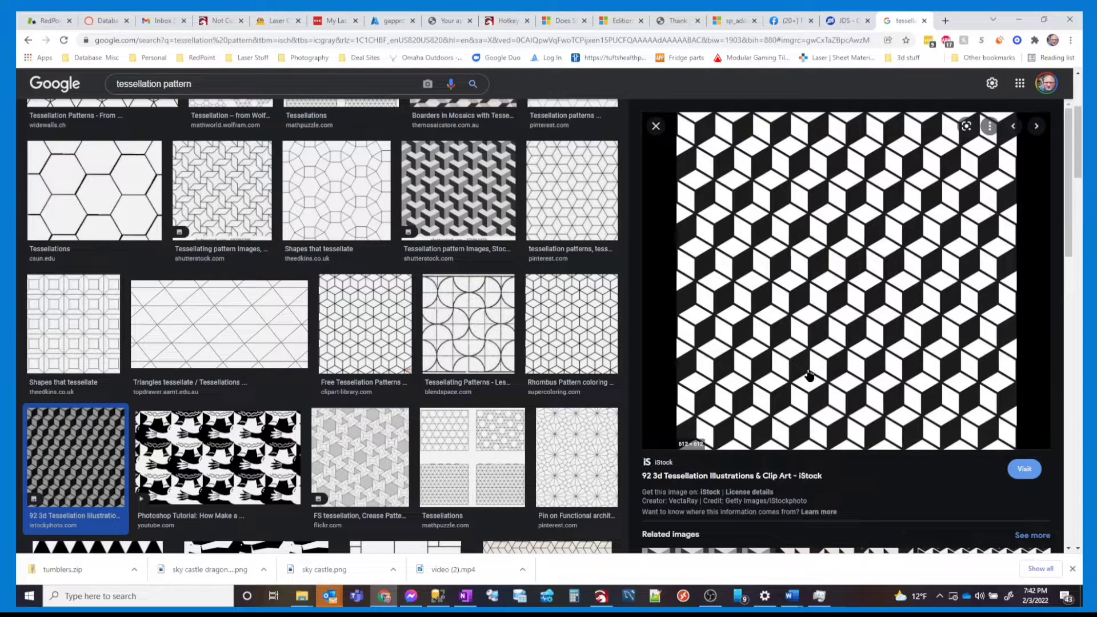
{"action": "key", "text": "alt+Tab"}
Paste the cube tessellation image into LightBurn and place it above the frame border
{"action": "key", "text": "ctrl+v"}
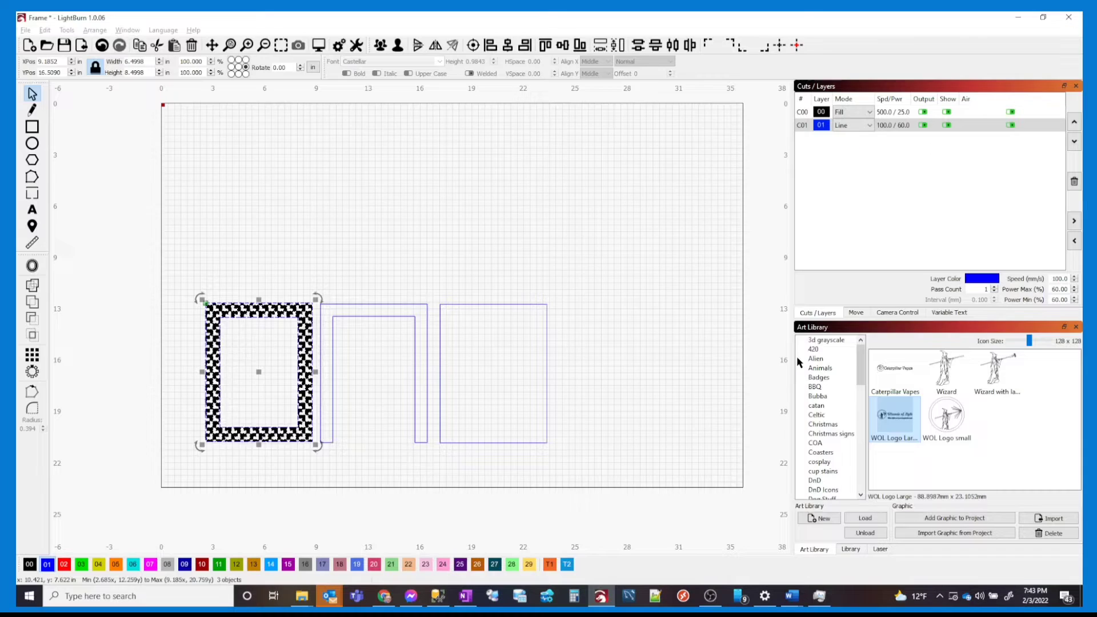
{"action": "right_click", "coordinate": [338, 158]}
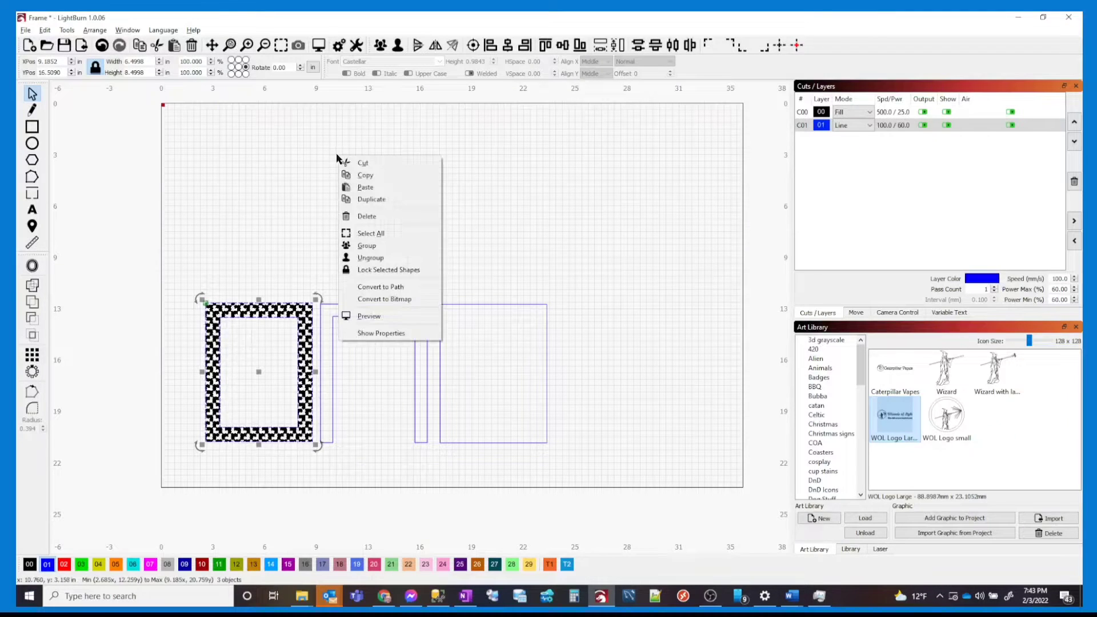
{"action": "left_click", "coordinate": [353, 184]}
{"action": "left_click_drag", "start_coordinate": [349, 186], "coordinate": [317, 217]}
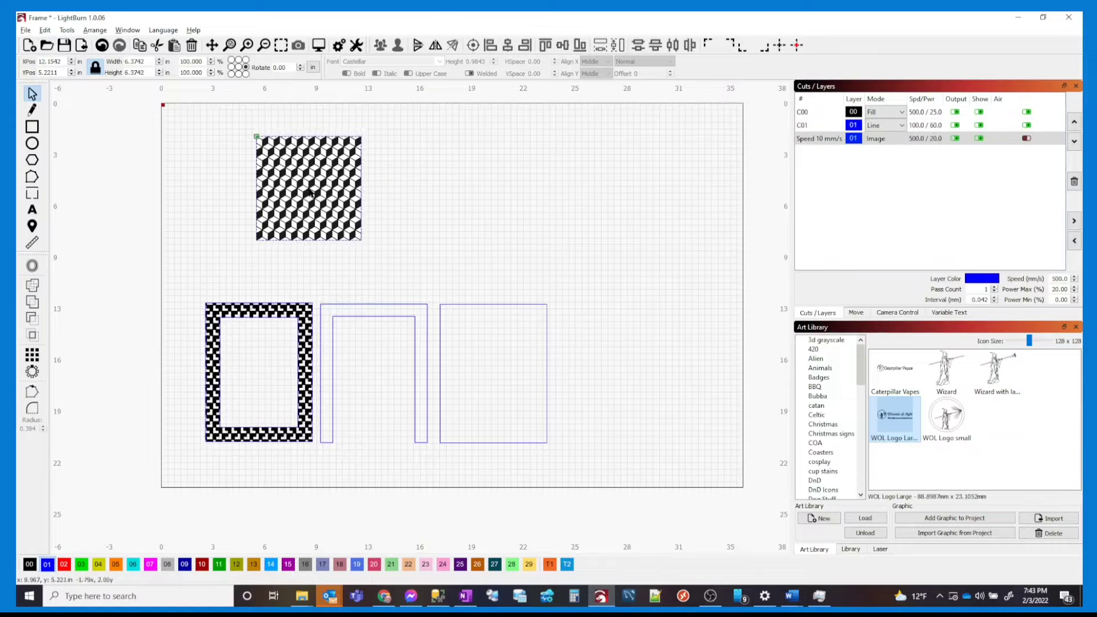
{"action": "left_click_drag", "start_coordinate": [309, 178], "coordinate": [282, 174]}
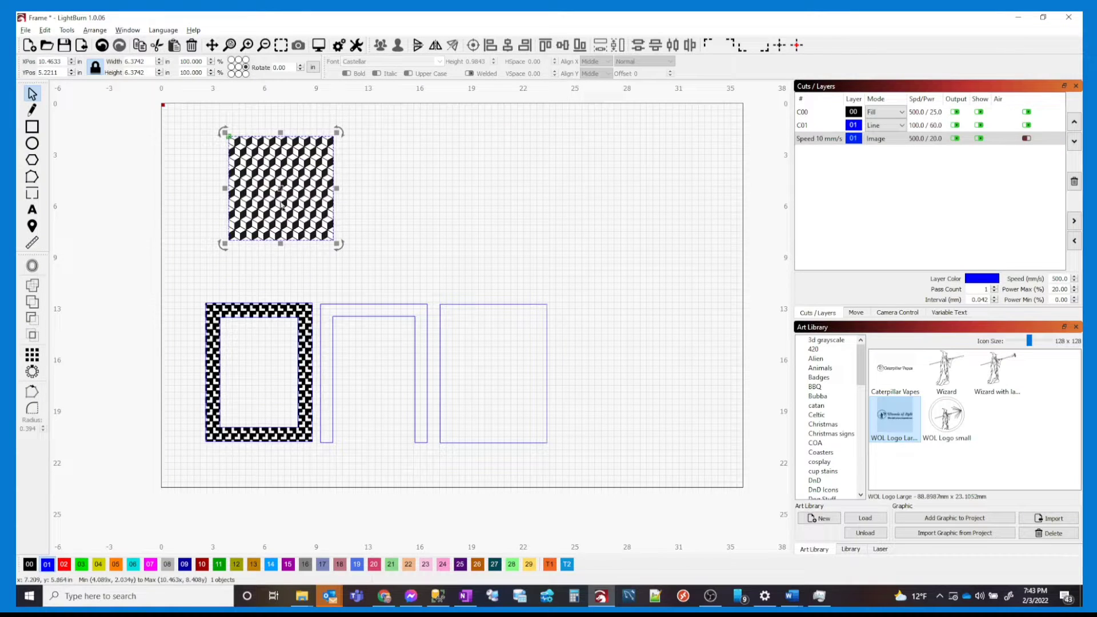
Start Trace Image on the pasted tessellation image
{"action": "left_click", "coordinate": [346, 194]}
{"action": "left_click", "coordinate": [320, 189]}
{"action": "right_click", "coordinate": [307, 182]}
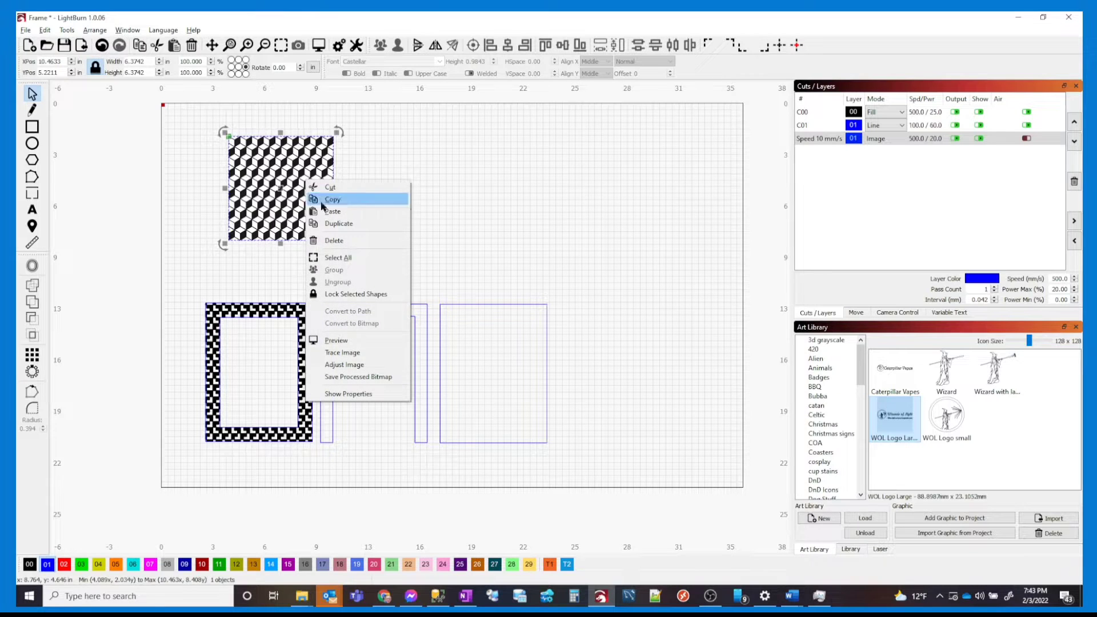
{"action": "left_click", "coordinate": [349, 353]}
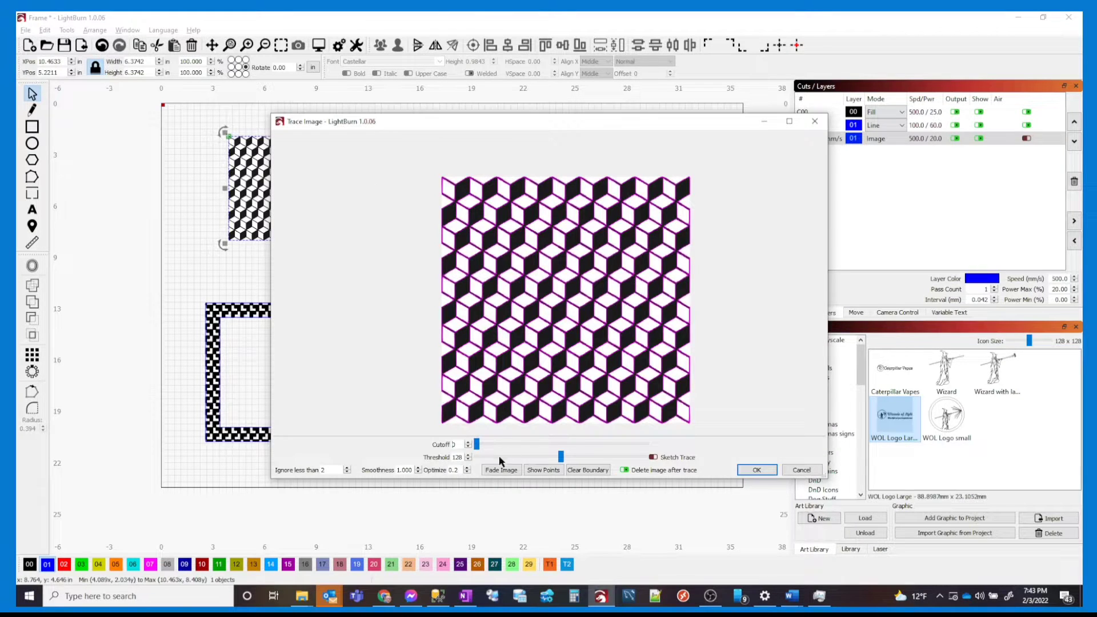
Fade the source image and lower trace Smoothness to 0.150
{"action": "left_click", "coordinate": [496, 470]}
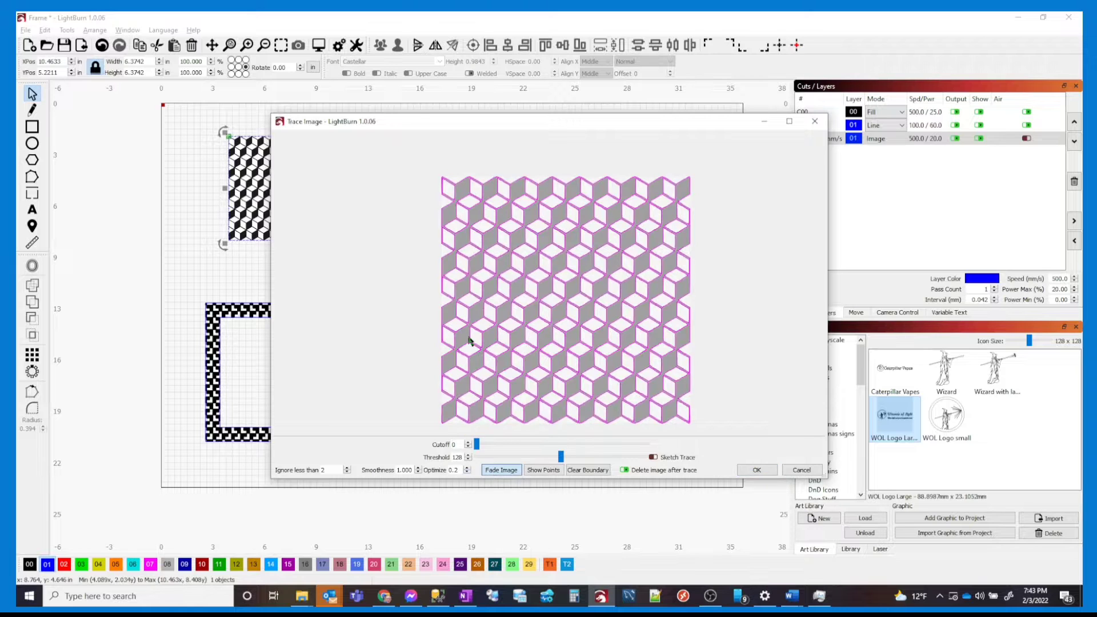
{"action": "scroll", "coordinate": [469, 358], "scroll_direction": "up", "scroll_amount": 6}
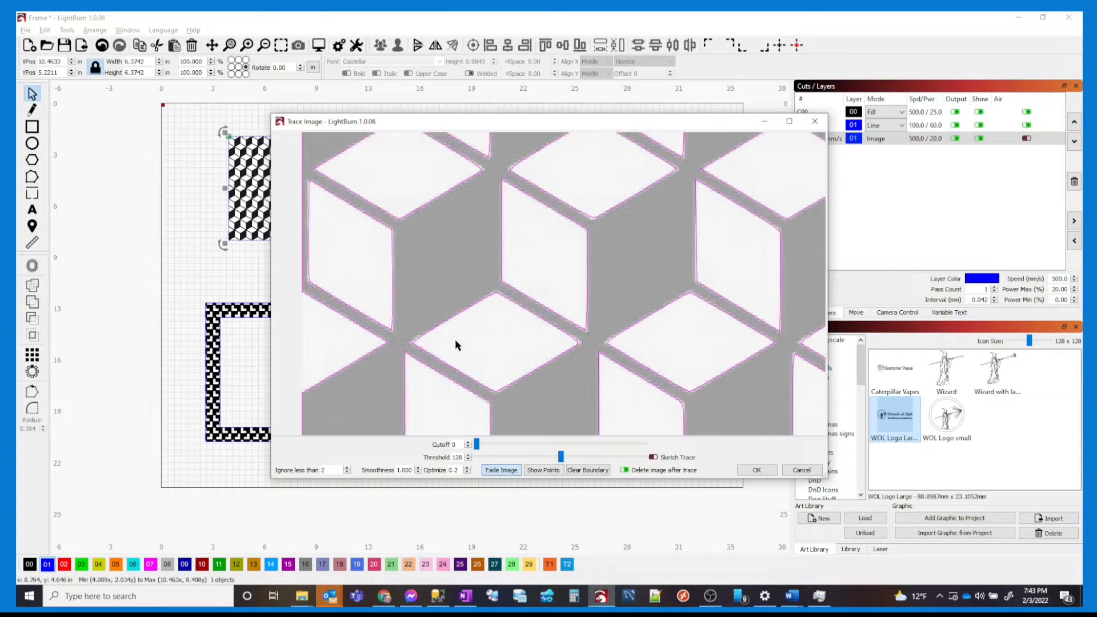
{"action": "left_click", "coordinate": [418, 473]}
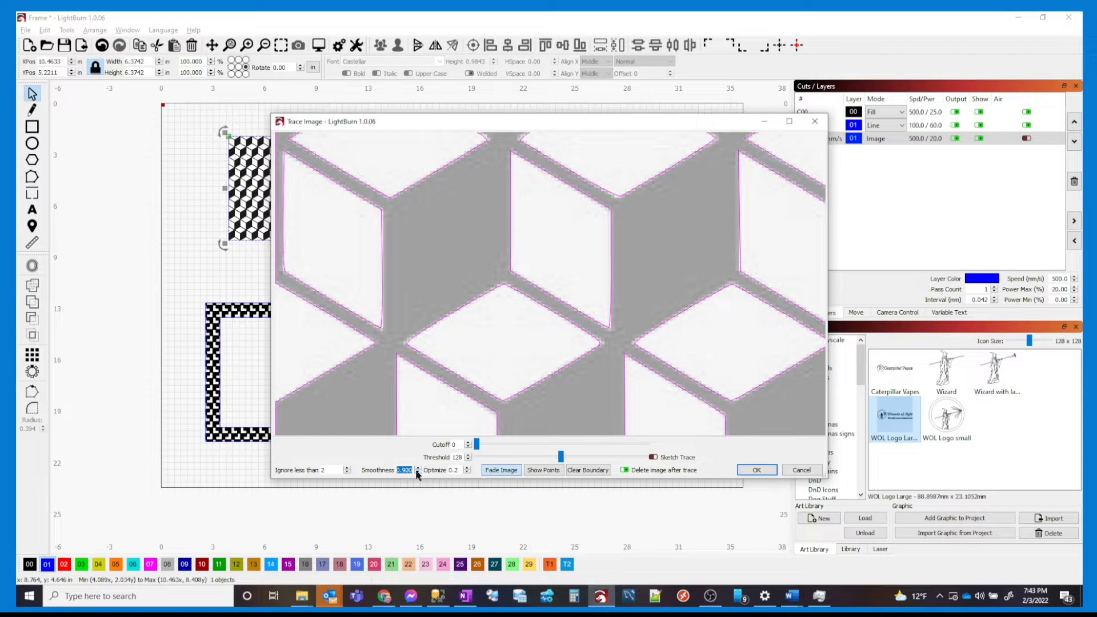
{"action": "left_click", "coordinate": [418, 472]}
{"action": "scroll", "coordinate": [493, 350], "scroll_direction": "down", "scroll_amount": 4}
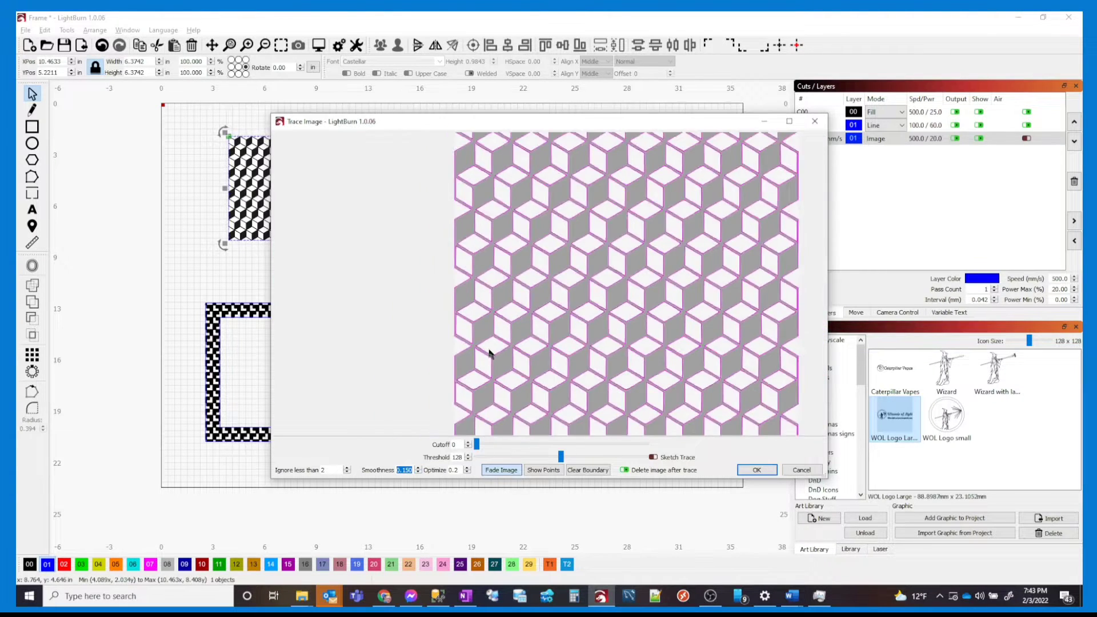
{"action": "scroll", "coordinate": [488, 355], "scroll_direction": "down", "scroll_amount": 1}
{"action": "left_click_drag", "start_coordinate": [610, 291], "coordinate": [506, 284]}
{"action": "scroll", "coordinate": [503, 292], "scroll_direction": "up", "scroll_amount": 4}
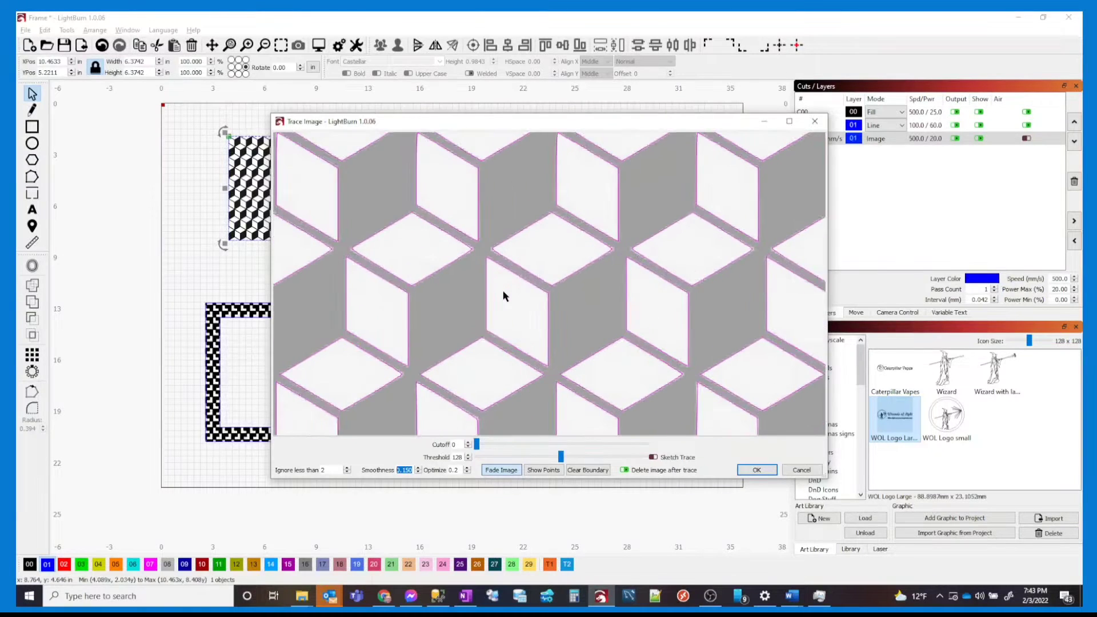
{"action": "scroll", "coordinate": [503, 295], "scroll_direction": "down", "scroll_amount": 4}
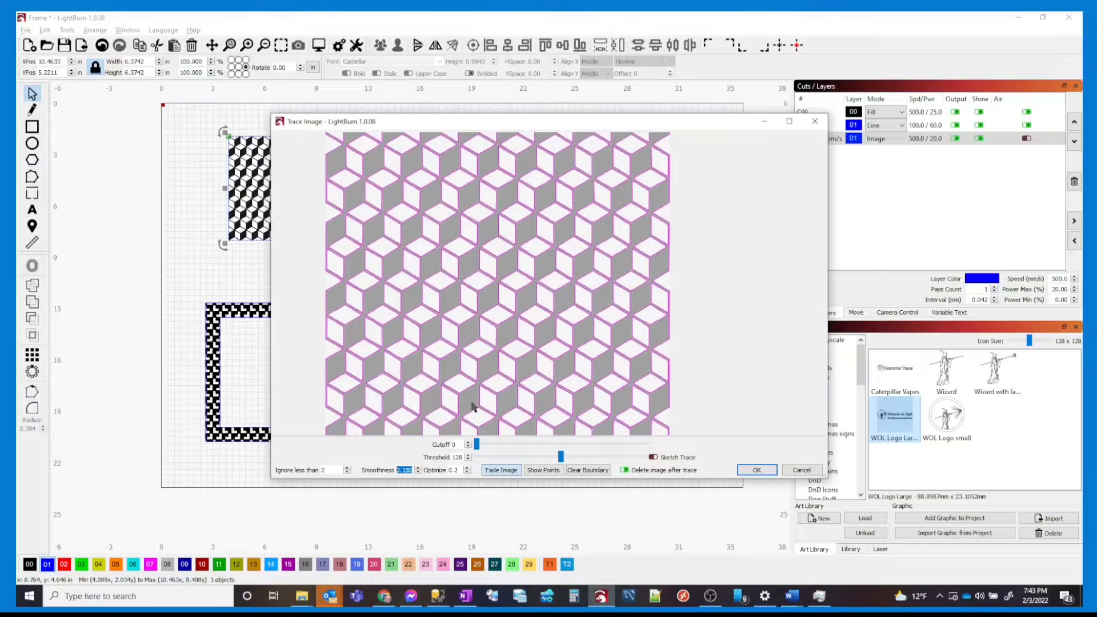
Set Optimize to 5.0 and accept the trace, replacing the image
{"action": "key", "text": "Tab"}
{"action": "left_click", "coordinate": [539, 471]}
{"action": "left_click", "coordinate": [538, 471]}
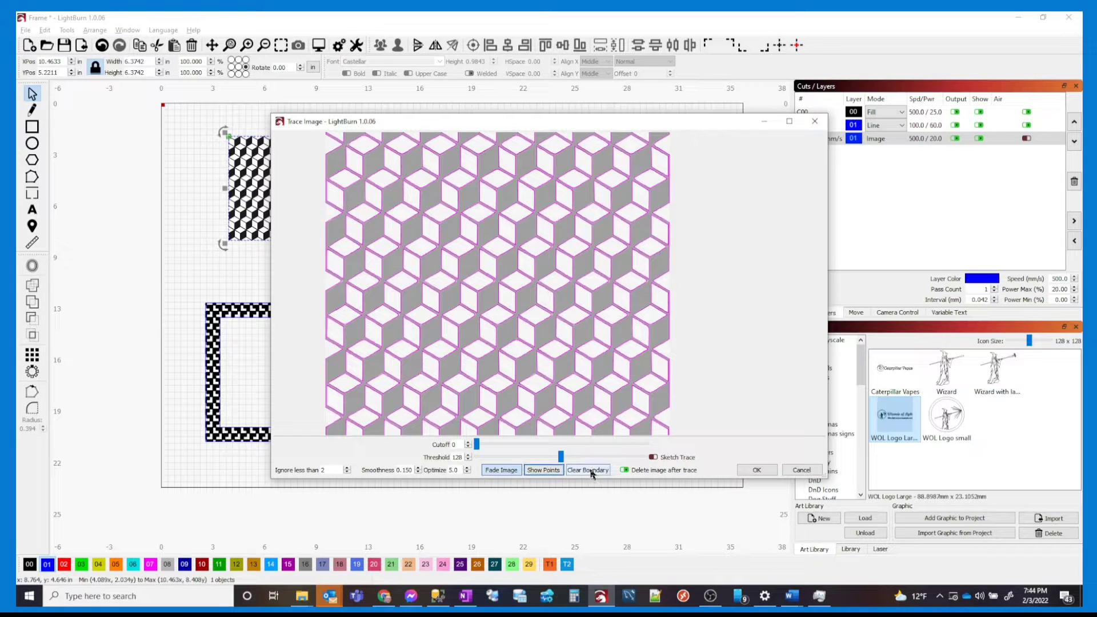
{"action": "left_click", "coordinate": [756, 470]}
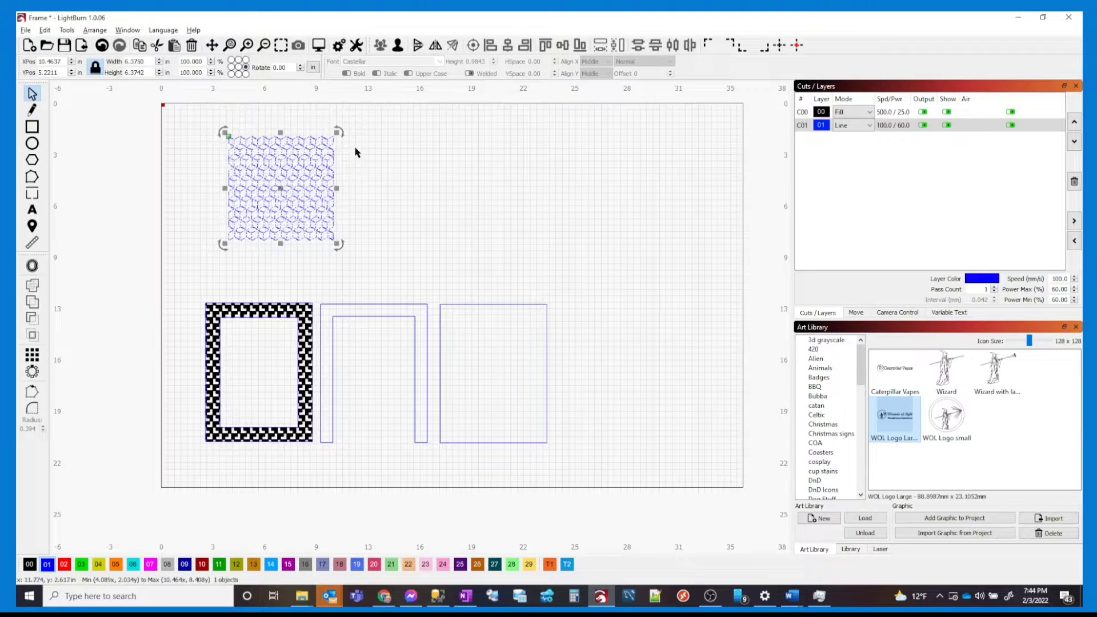
Assign the traced cube pattern to black fill layer 00 and zoom in to check it
{"action": "left_click", "coordinate": [29, 564]}
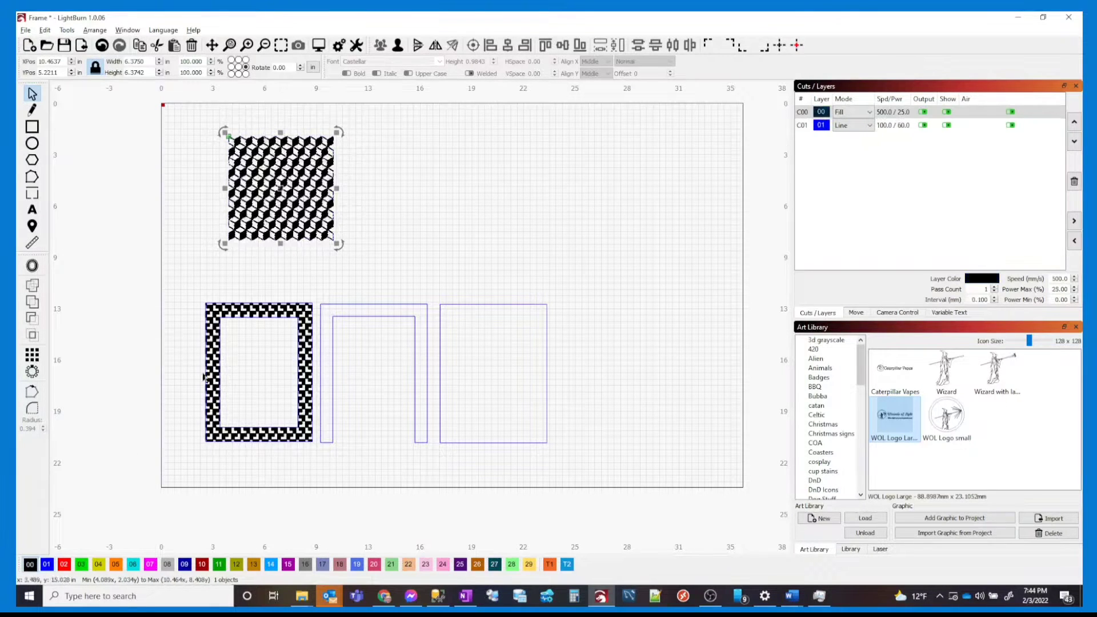
{"action": "left_click", "coordinate": [371, 179]}
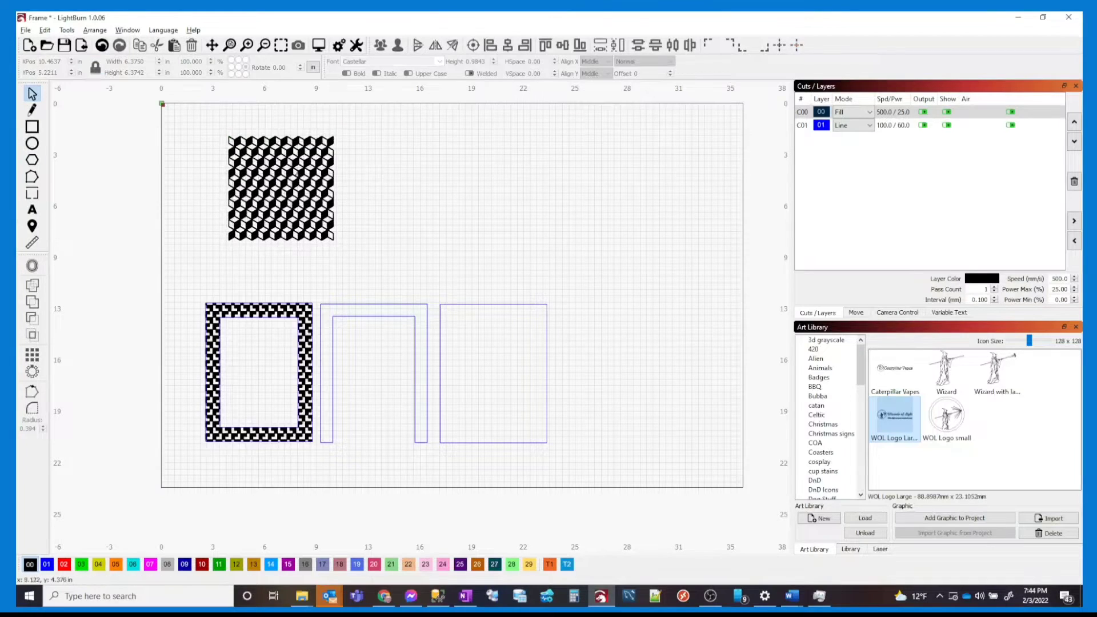
{"action": "scroll", "coordinate": [284, 172], "scroll_direction": "up", "scroll_amount": 5}
{"action": "scroll", "coordinate": [284, 172], "scroll_direction": "up", "scroll_amount": 2}
{"action": "left_click_drag", "start_coordinate": [303, 154], "coordinate": [394, 238]}
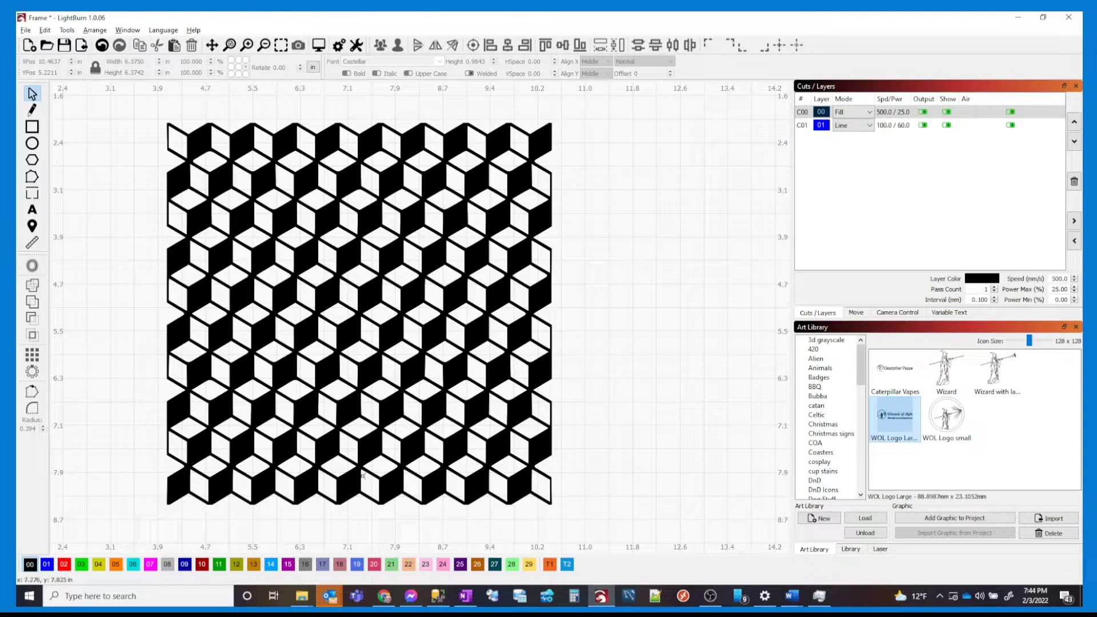
{"action": "scroll", "coordinate": [371, 413], "scroll_direction": "down", "scroll_amount": 2}
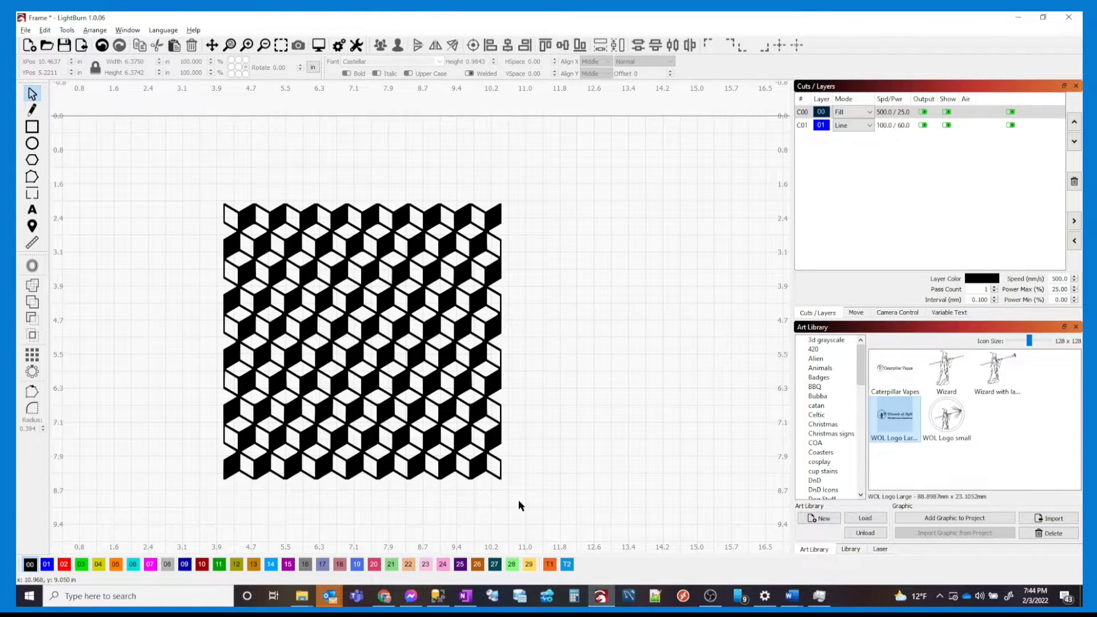
{"action": "left_click_drag", "start_coordinate": [520, 505], "coordinate": [404, 385]}
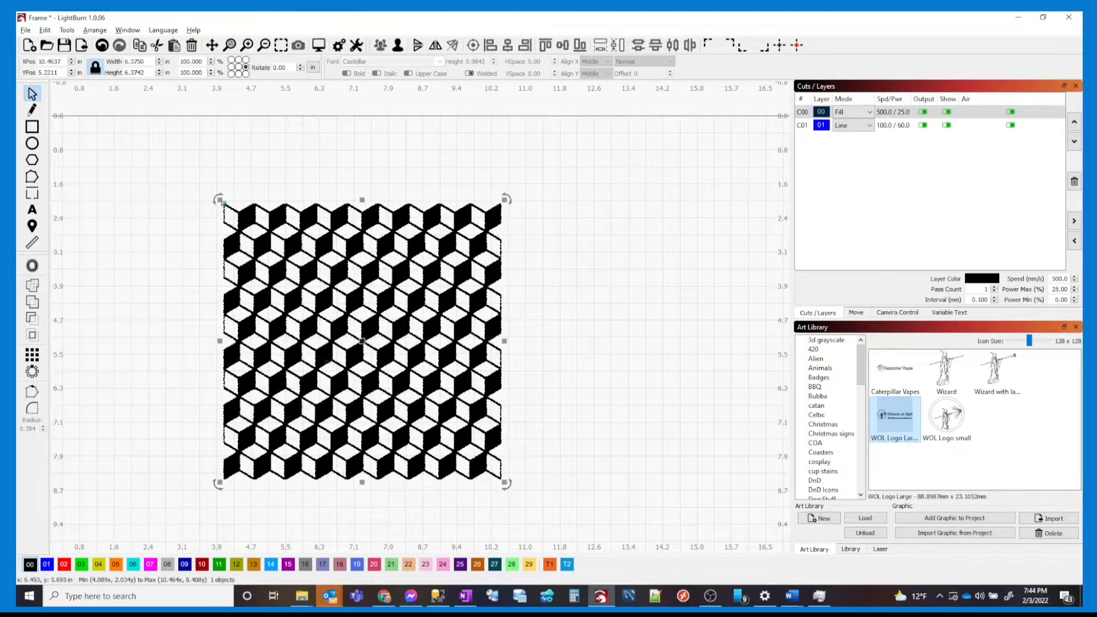
Create a 4-column by 4-row grid array of the cube pattern, about 25.5 in square
{"action": "left_click", "coordinate": [29, 356]}
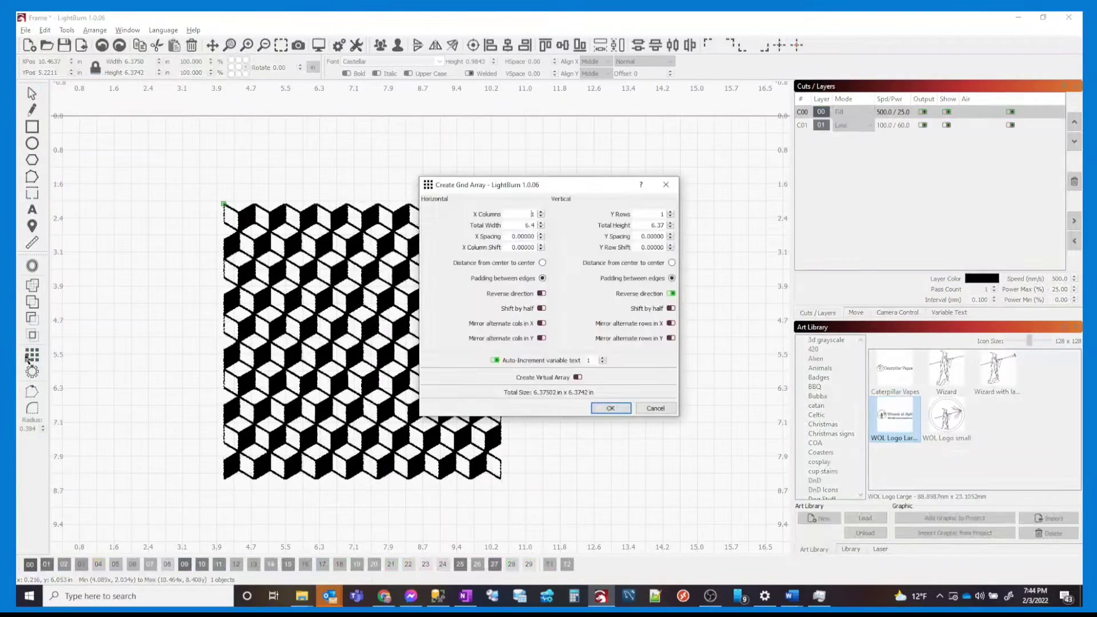
{"action": "left_click_drag", "start_coordinate": [552, 192], "coordinate": [242, 137]}
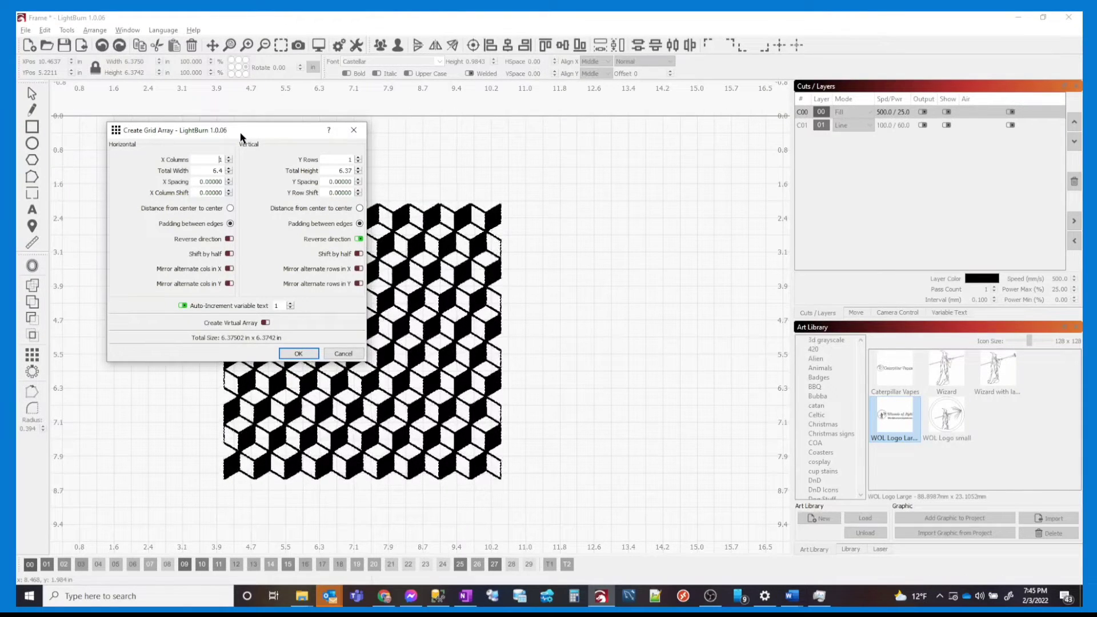
{"action": "double_click", "coordinate": [229, 157]}
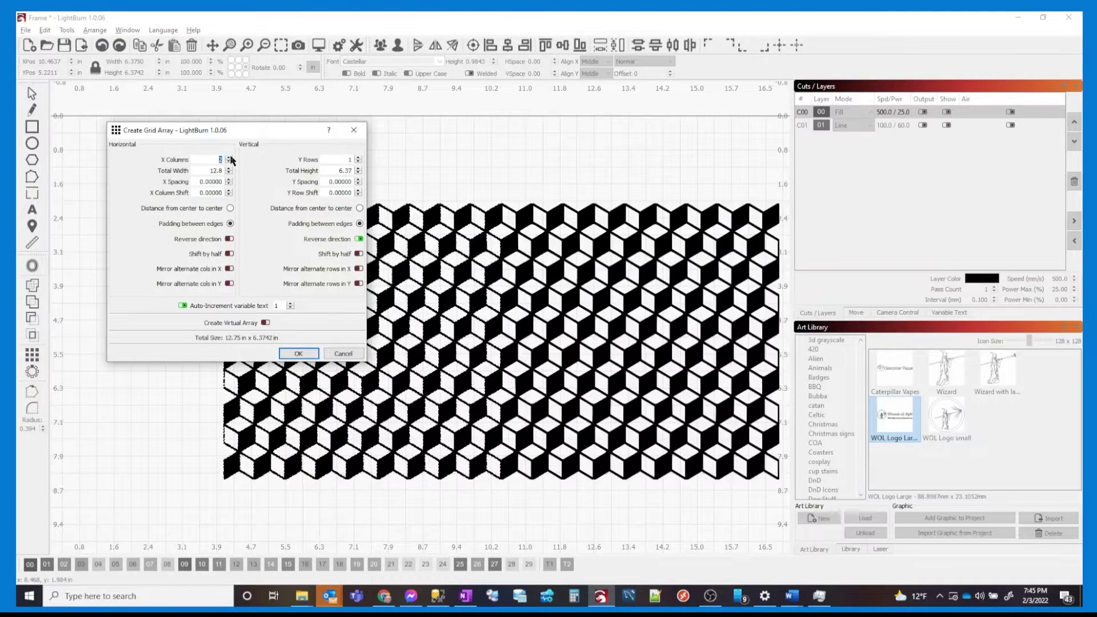
{"action": "left_click", "coordinate": [358, 158]}
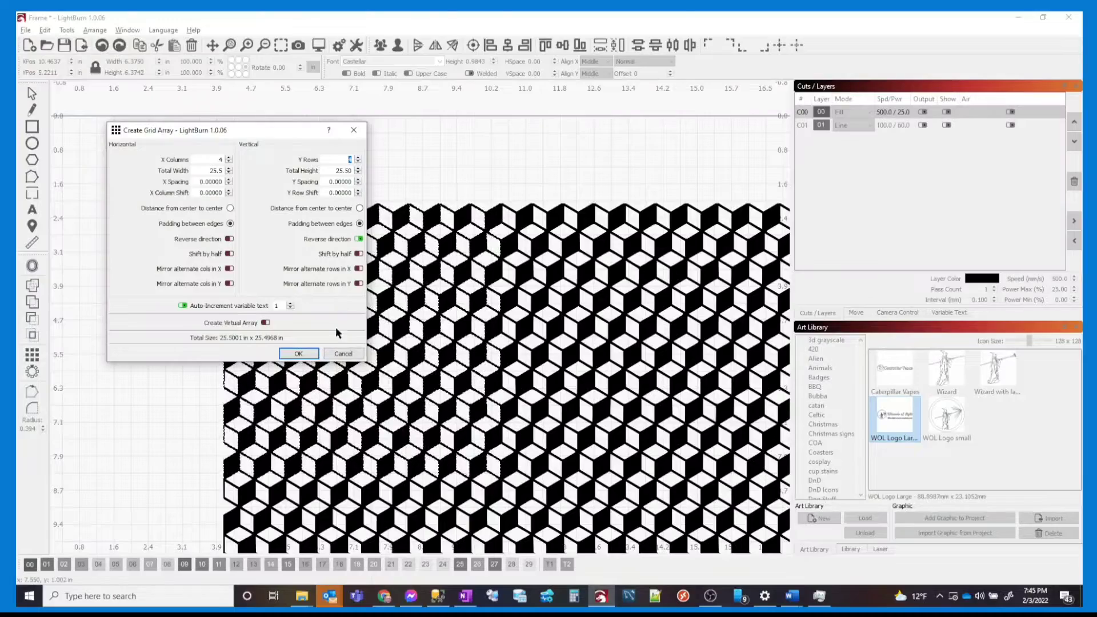
{"action": "left_click_drag", "start_coordinate": [595, 464], "coordinate": [270, 336]}
{"action": "left_click_drag", "start_coordinate": [534, 395], "coordinate": [455, 312]}
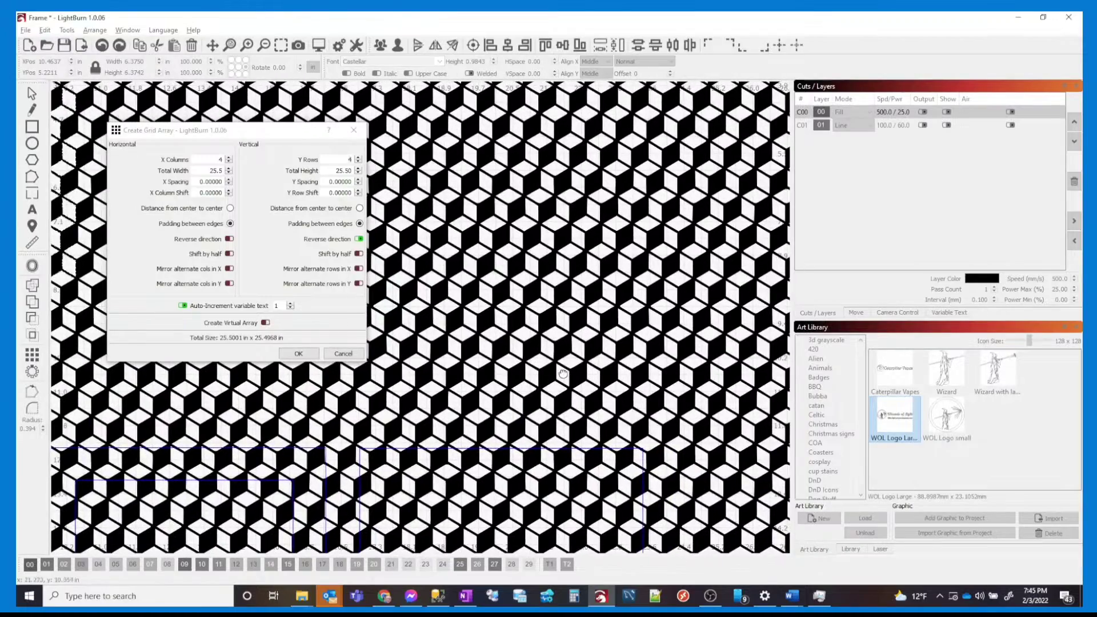
{"action": "left_click_drag", "start_coordinate": [554, 347], "coordinate": [594, 498]}
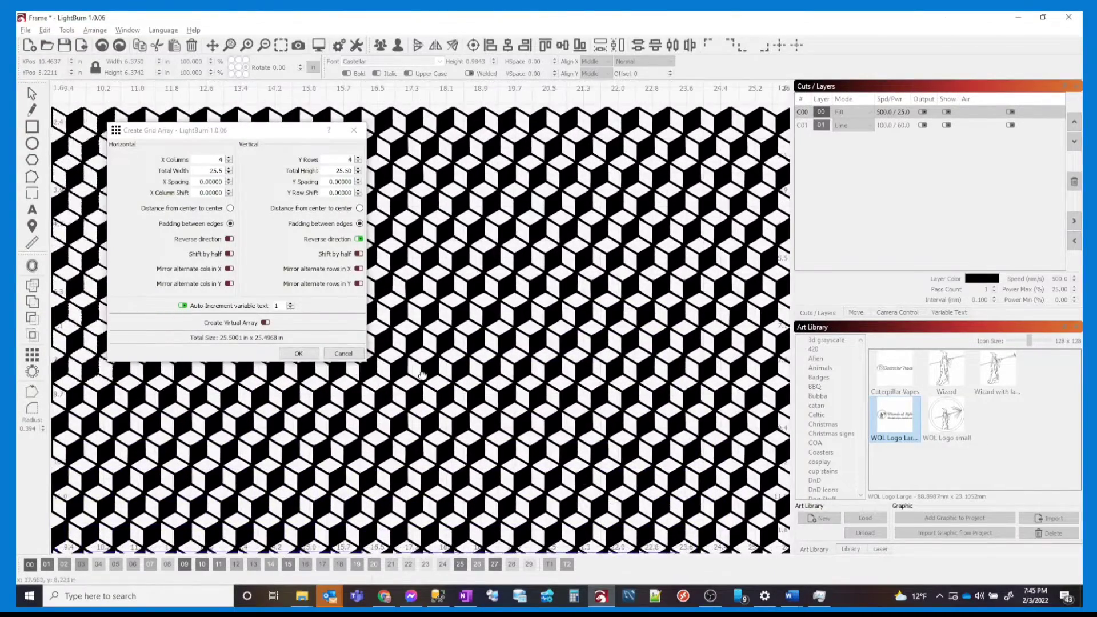
{"action": "left_click", "coordinate": [309, 354]}
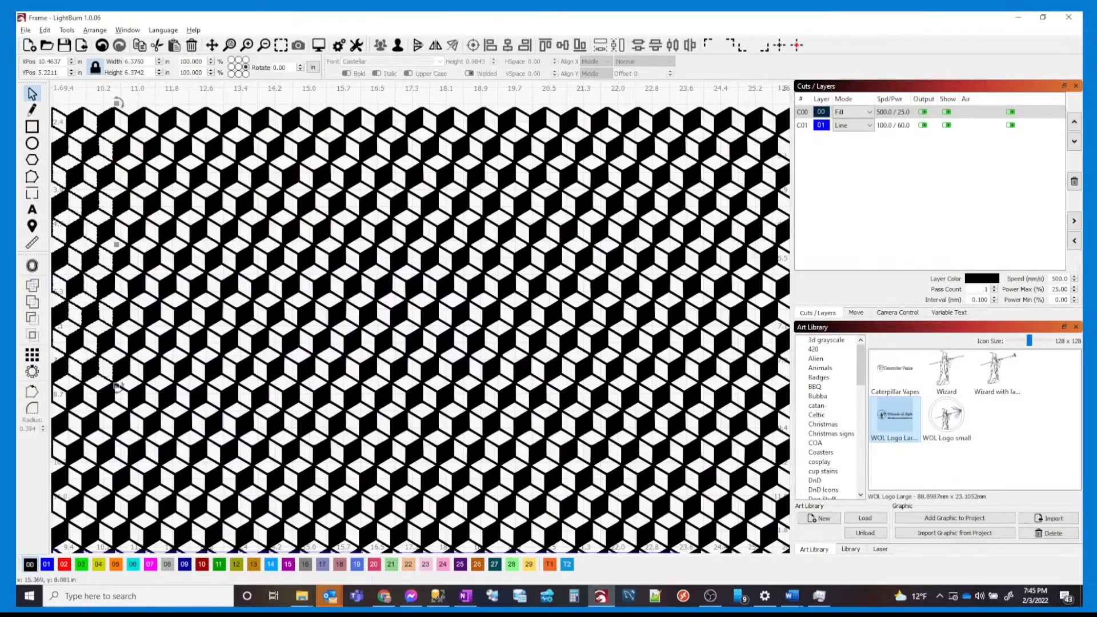
Box-select the tiled cube array and move it right, off the work area
{"action": "scroll", "coordinate": [348, 302], "scroll_direction": "down", "scroll_amount": 2}
{"action": "scroll", "coordinate": [352, 295], "scroll_direction": "down", "scroll_amount": 2}
{"action": "left_click_drag", "start_coordinate": [403, 329], "coordinate": [450, 201]}
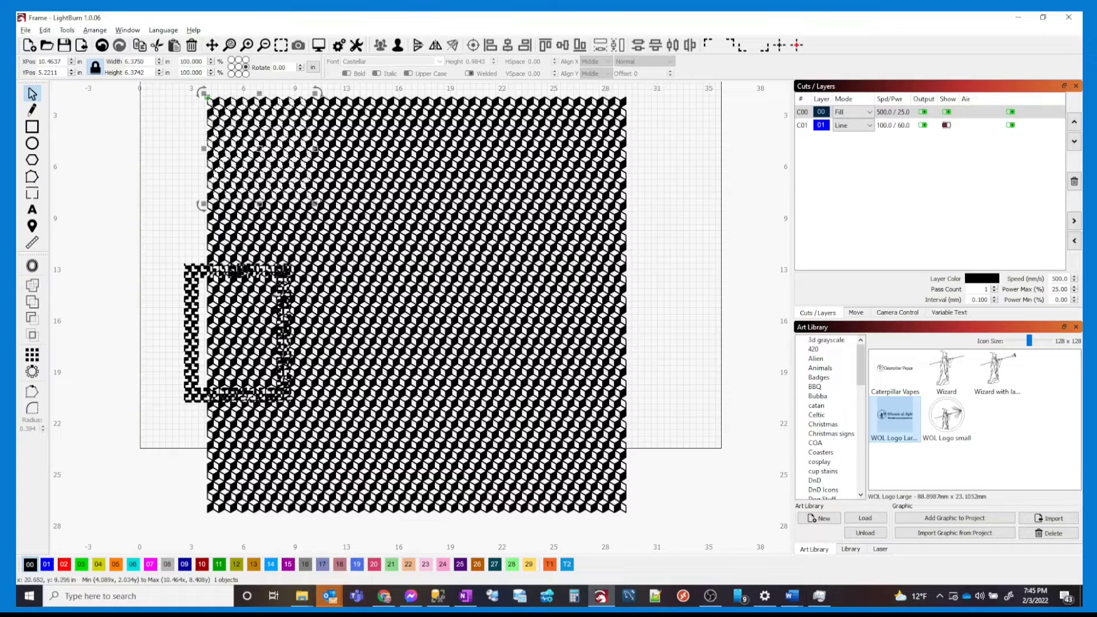
{"action": "left_click_drag", "start_coordinate": [196, 315], "coordinate": [26, 219]}
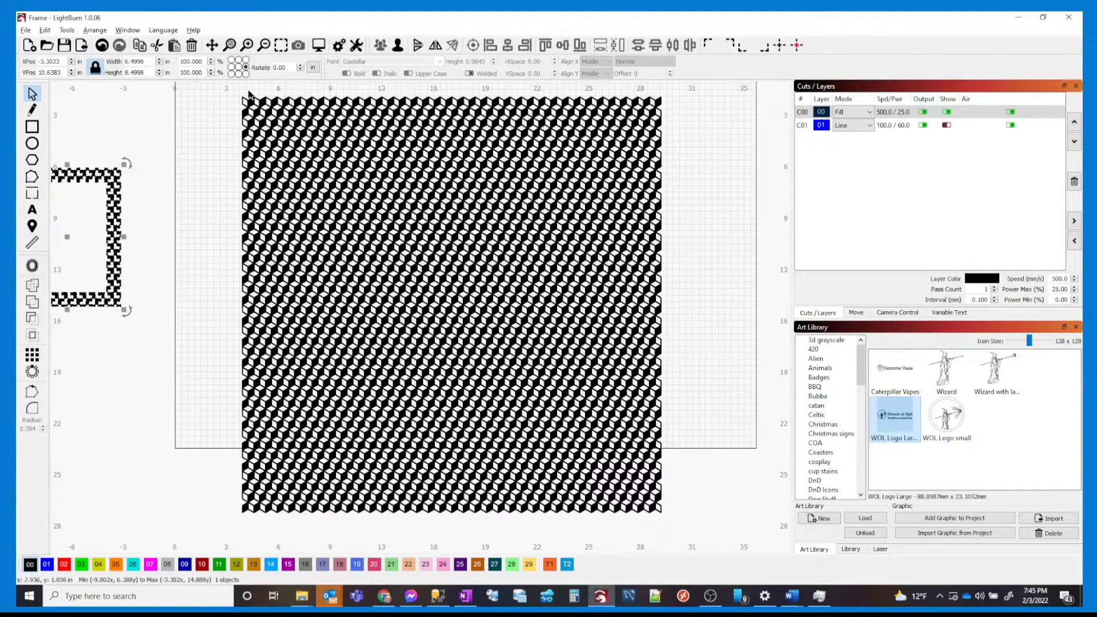
{"action": "scroll", "coordinate": [233, 174], "scroll_direction": "down", "scroll_amount": 3}
{"action": "left_click_drag", "start_coordinate": [221, 124], "coordinate": [513, 416]}
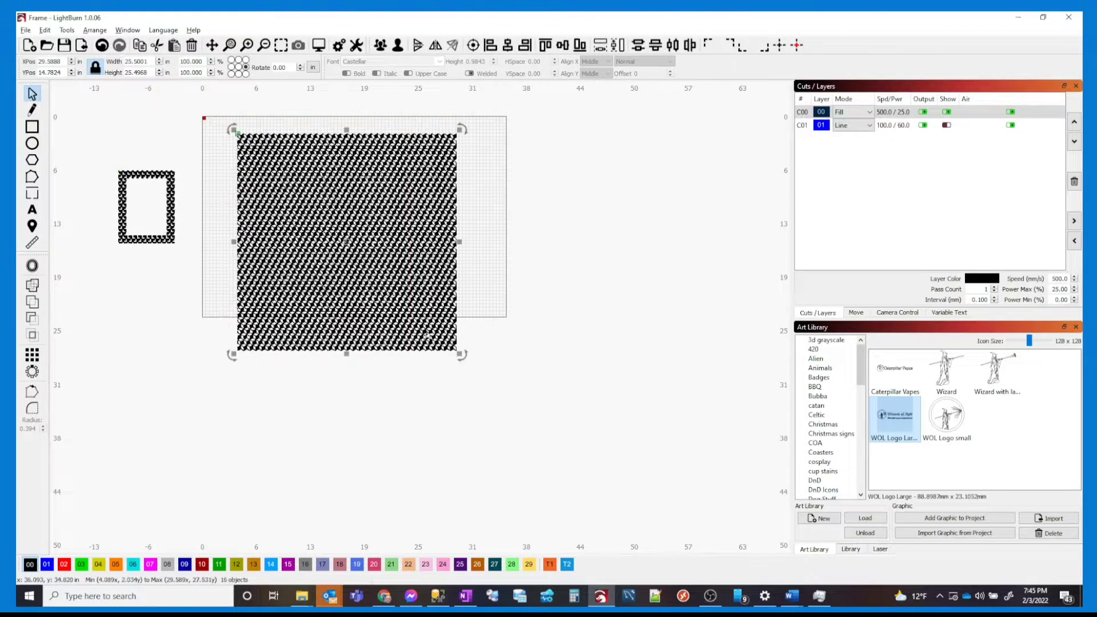
{"action": "left_click_drag", "start_coordinate": [347, 242], "coordinate": [690, 245]}
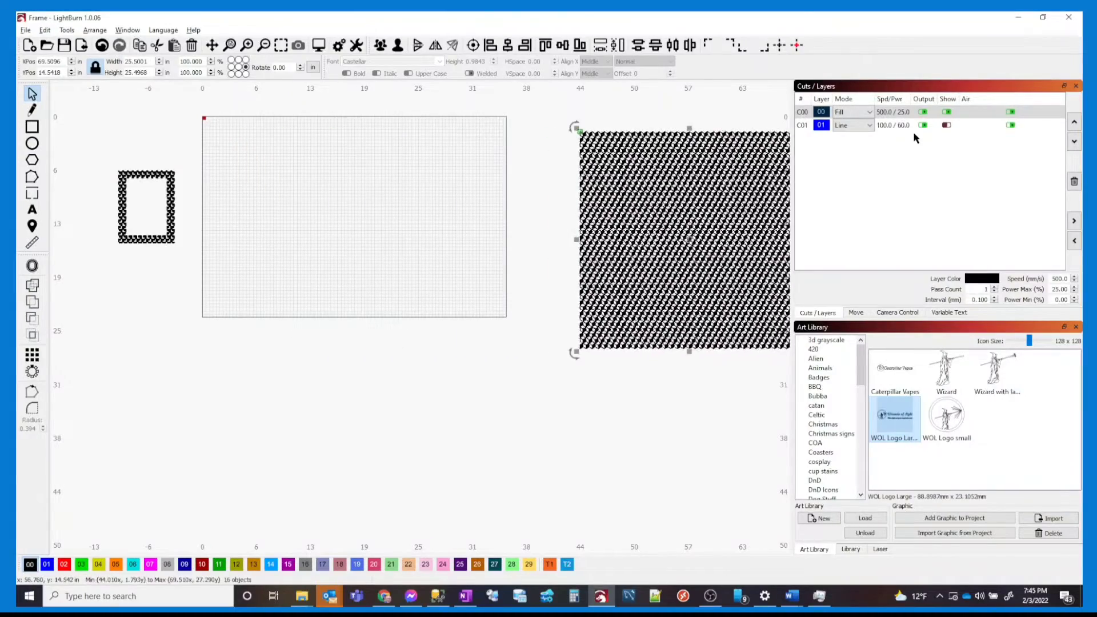
Show layer C01's blue outlines and centre the checkered frame on the rectangle outline
{"action": "left_click", "coordinate": [951, 126]}
{"action": "left_click", "coordinate": [947, 125]}
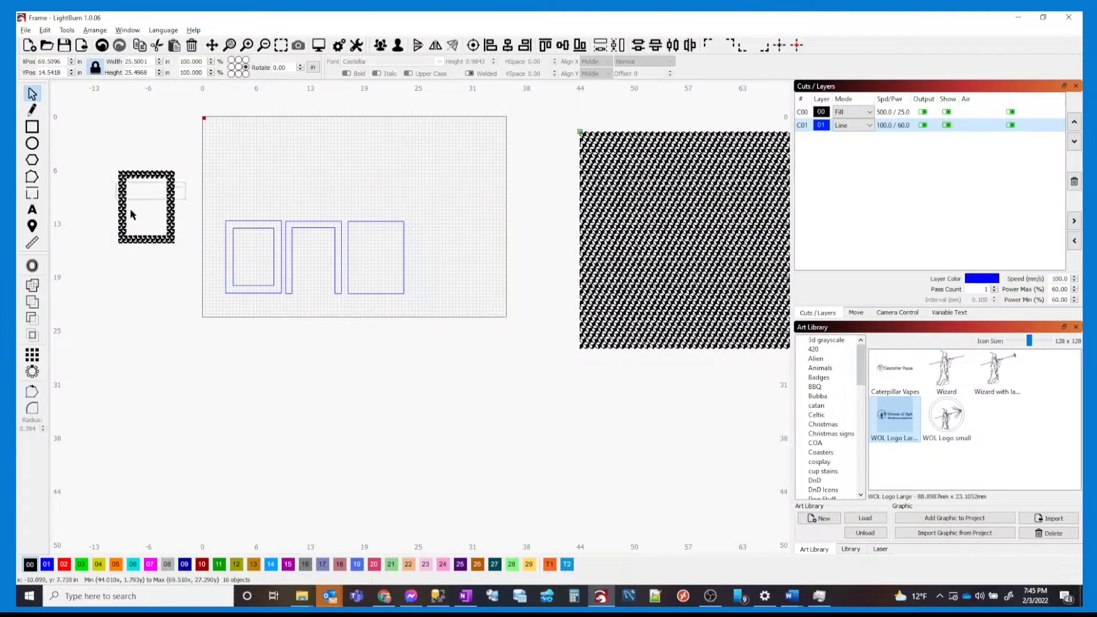
{"action": "left_click", "coordinate": [119, 189]}
{"action": "left_click", "coordinate": [240, 274], "text": "shift"}
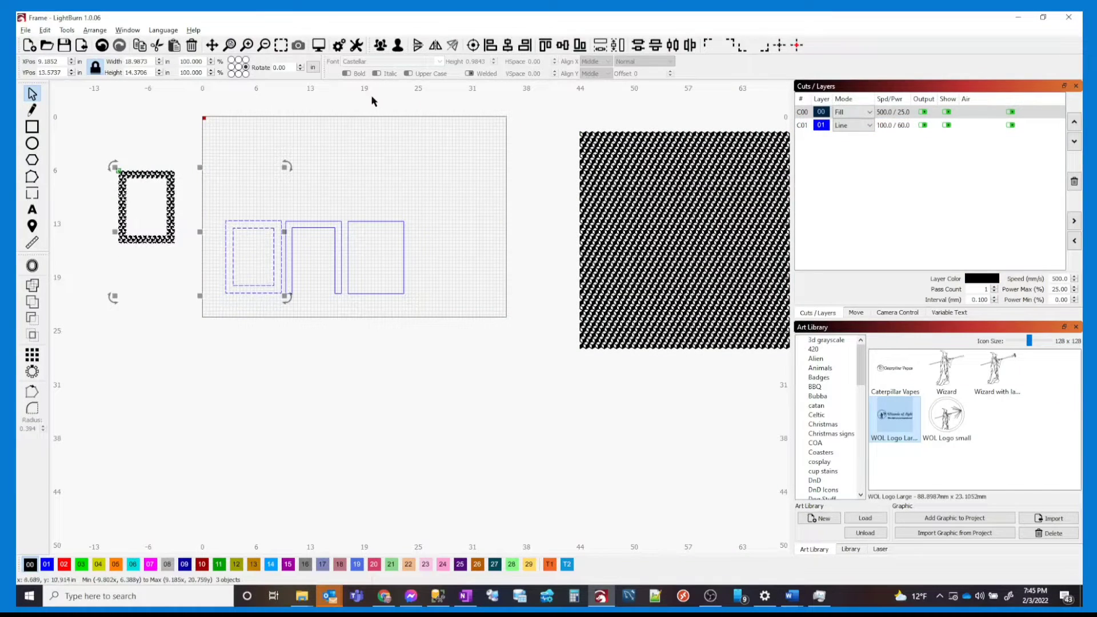
{"action": "left_click", "coordinate": [474, 47]}
{"action": "left_click", "coordinate": [409, 172]}
Move the frame and outlines below the work area, then select all 16 pattern pieces
{"action": "left_click_drag", "start_coordinate": [217, 199], "coordinate": [460, 313]}
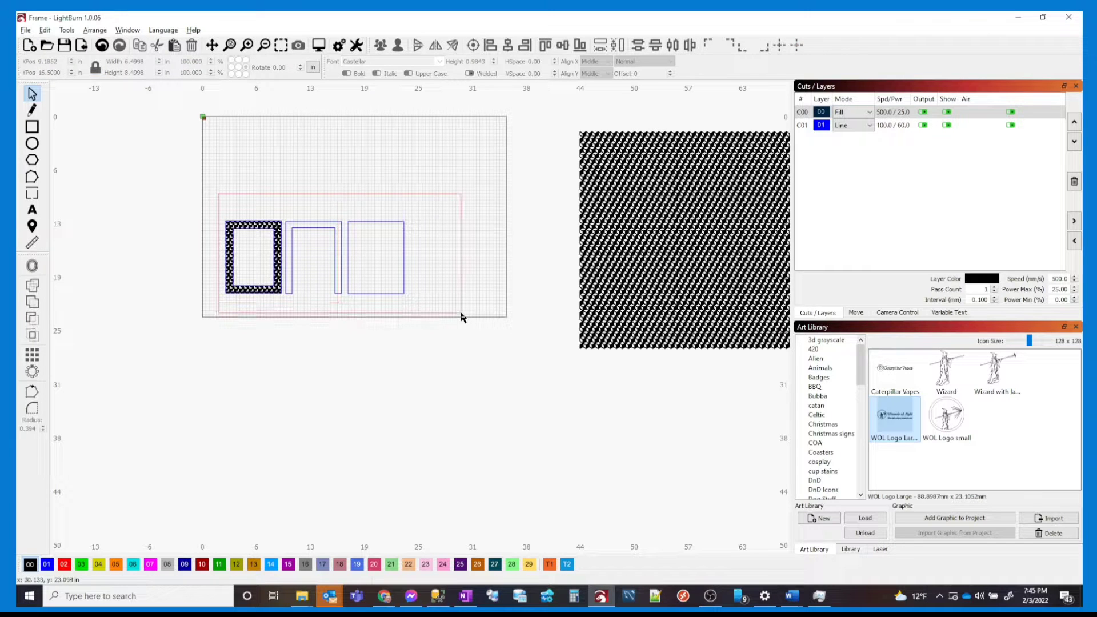
{"action": "left_click_drag", "start_coordinate": [313, 256], "coordinate": [247, 443]}
{"action": "left_click_drag", "start_coordinate": [677, 392], "coordinate": [560, 202]}
{"action": "left_click_drag", "start_coordinate": [554, 246], "coordinate": [354, 240]}
{"action": "left_click_drag", "start_coordinate": [360, 113], "coordinate": [651, 364]}
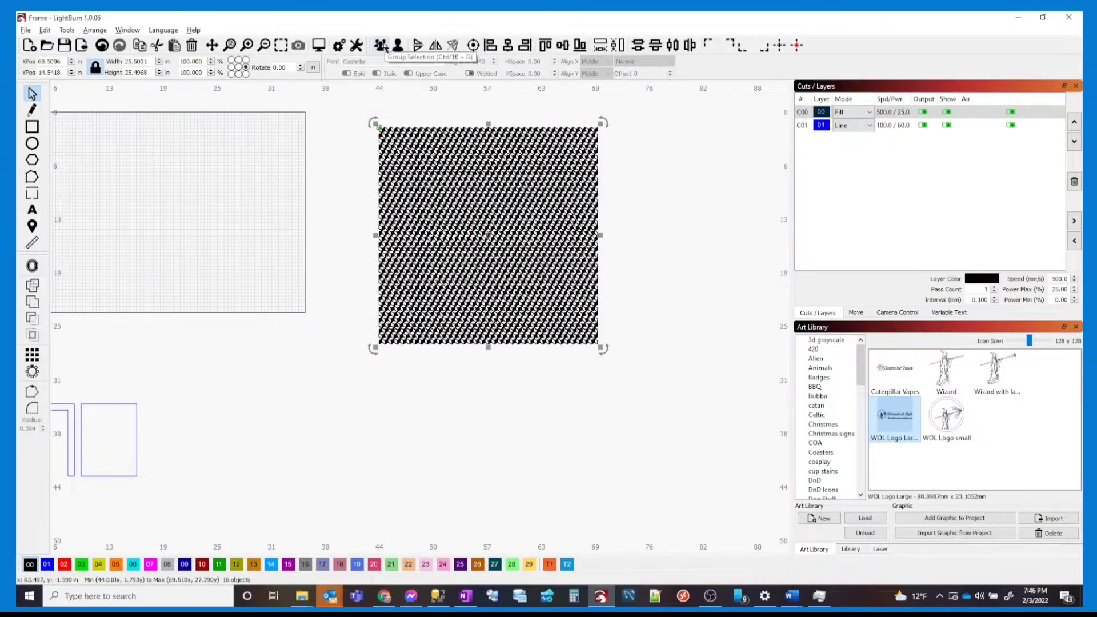
Group the 16 cube pattern pieces into one object and drag it over the work area
{"action": "left_click", "coordinate": [380, 45]}
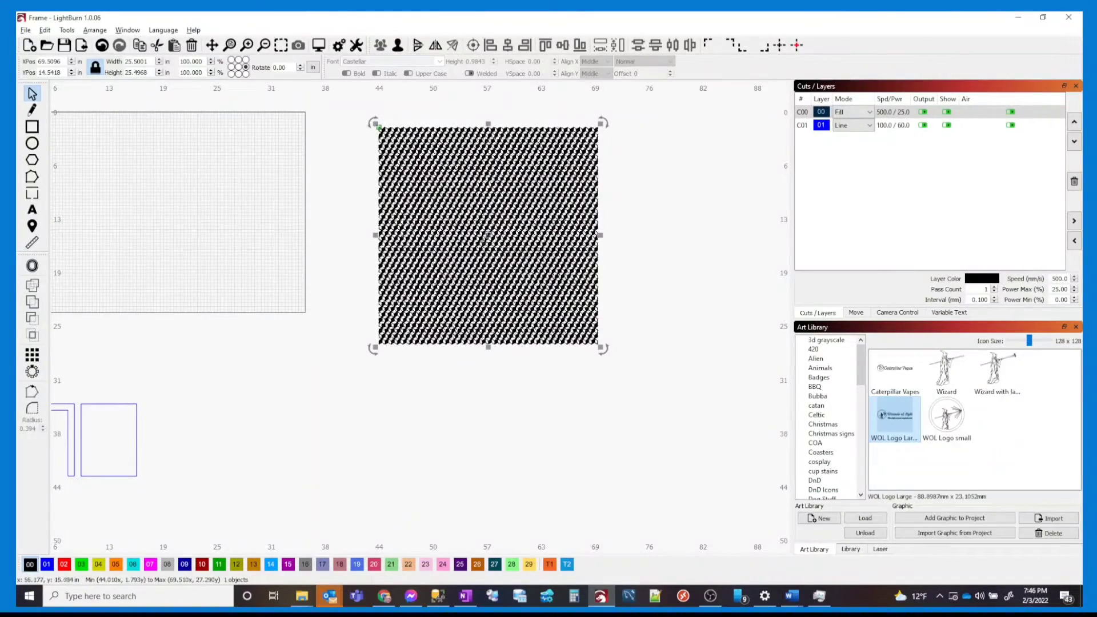
{"action": "left_click_drag", "start_coordinate": [489, 234], "coordinate": [134, 201]}
{"action": "left_click_drag", "start_coordinate": [259, 205], "coordinate": [368, 231]}
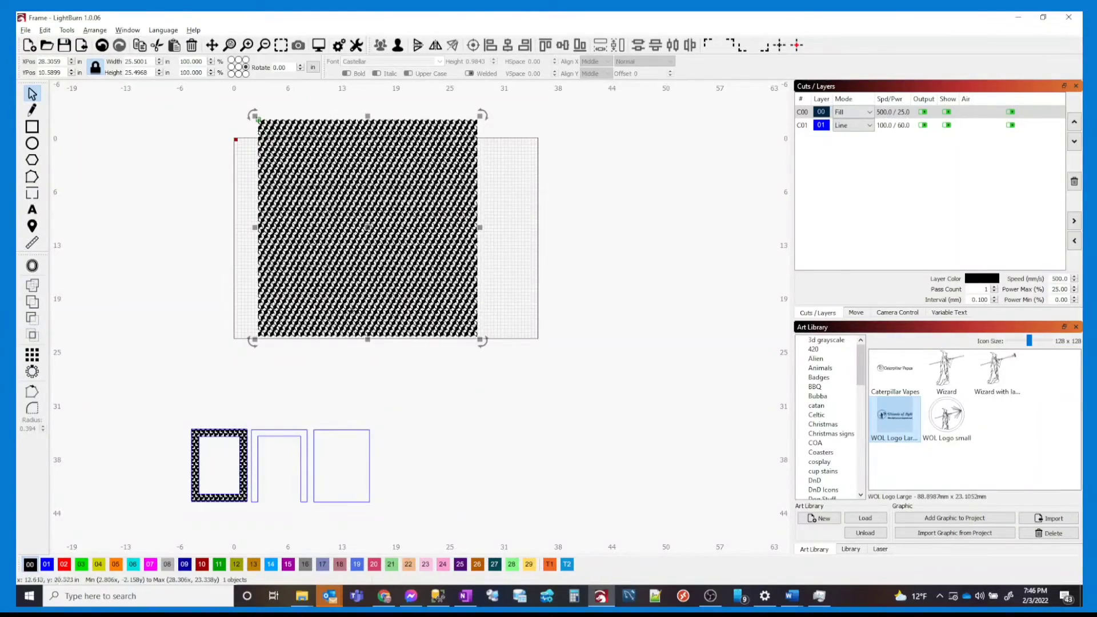
{"action": "scroll", "coordinate": [332, 228], "scroll_direction": "up", "scroll_amount": 4}
{"action": "scroll", "coordinate": [331, 268], "scroll_direction": "down", "scroll_amount": 2}
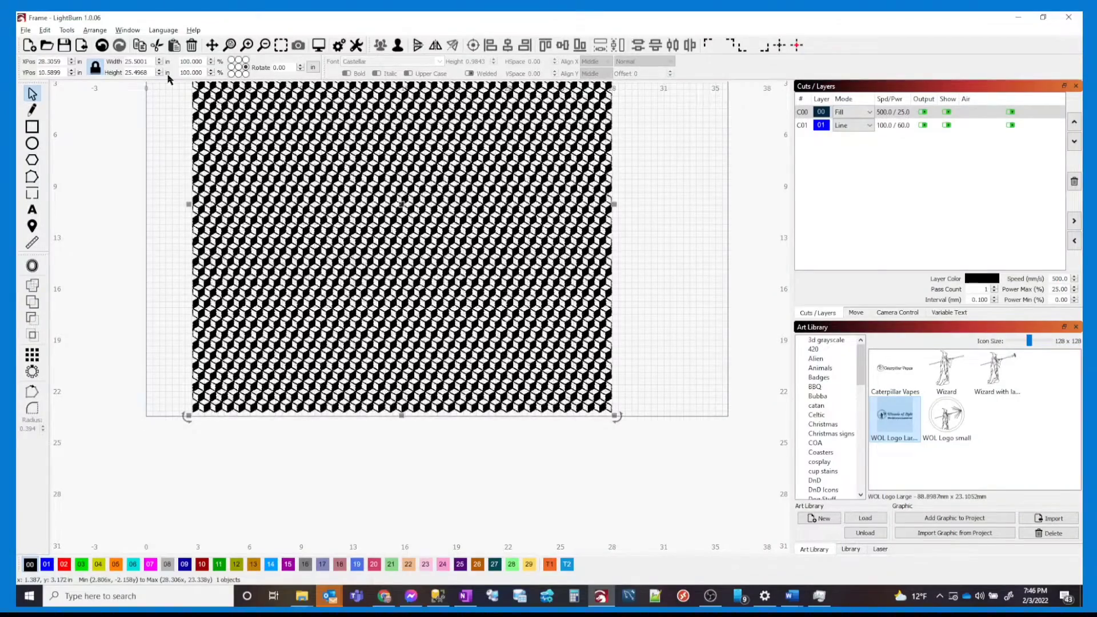
Set the grouped pattern's width to 10 in, scaling it to 10.0000 × 9.9987 in
{"action": "double_click", "coordinate": [152, 61]}
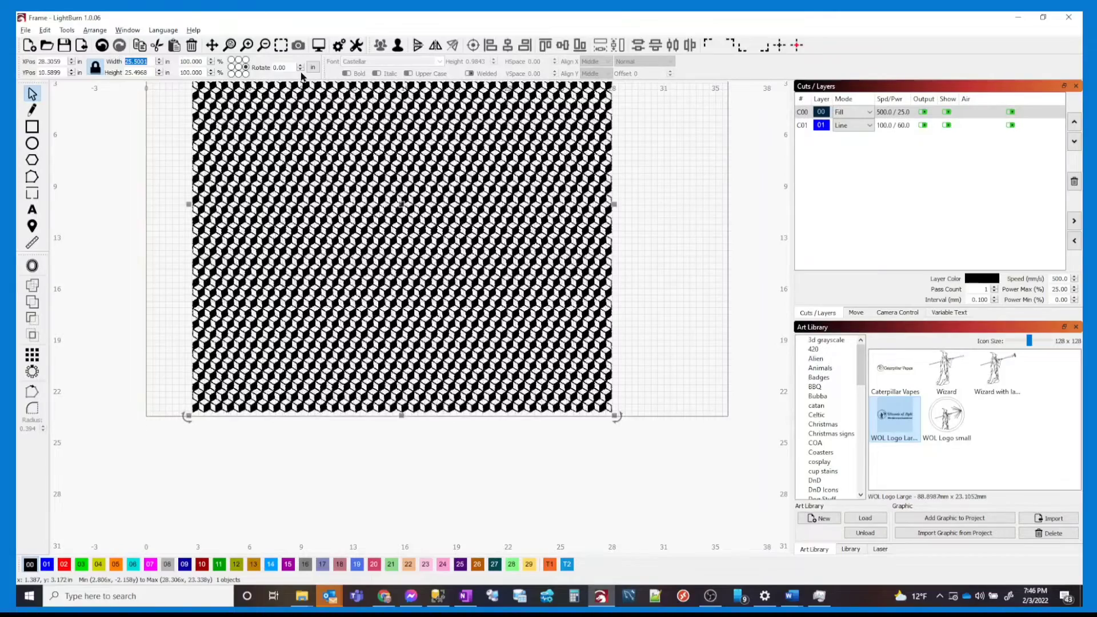
{"action": "type", "text": "10"}
{"action": "key", "text": "Tab"}
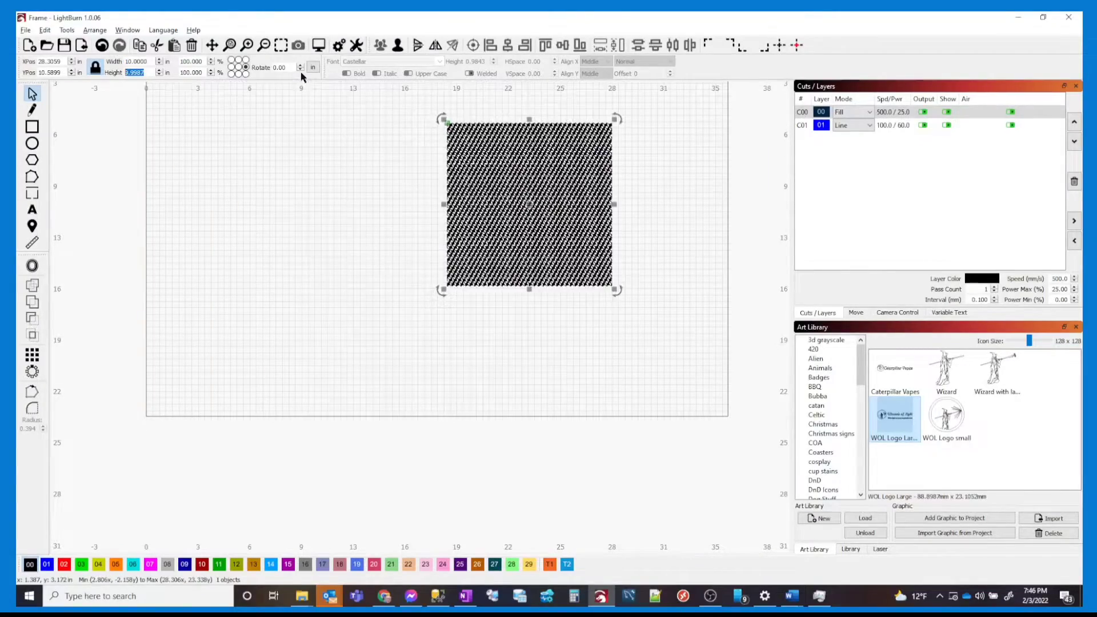
{"action": "left_click_drag", "start_coordinate": [598, 212], "coordinate": [423, 230]}
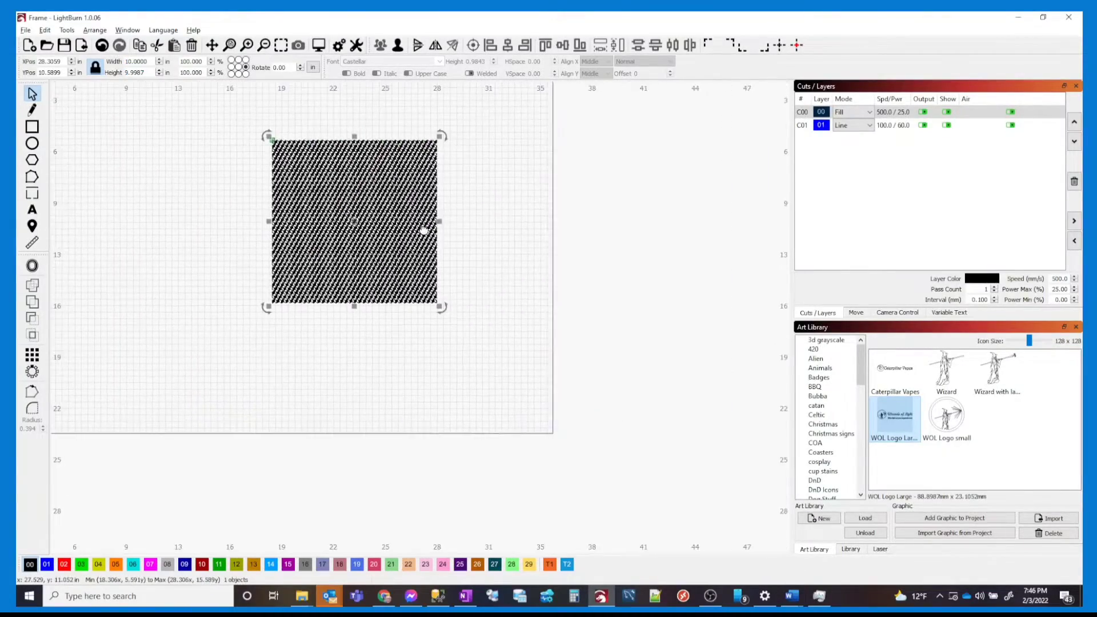
{"action": "scroll", "coordinate": [394, 234], "scroll_direction": "up", "scroll_amount": 3}
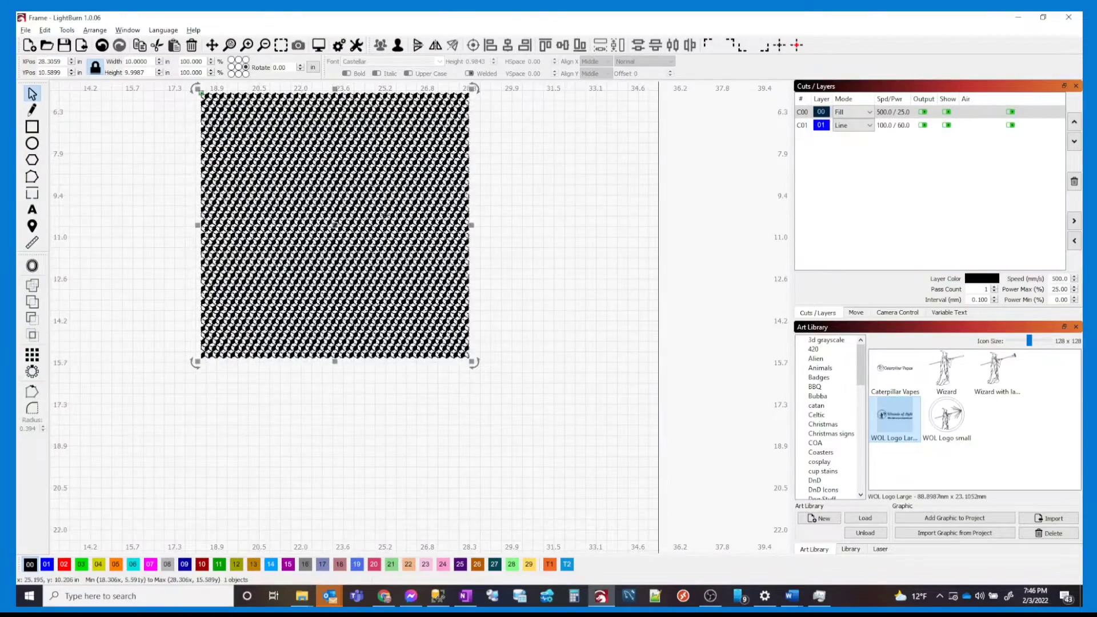
{"action": "left_click_drag", "start_coordinate": [386, 217], "coordinate": [402, 308]}
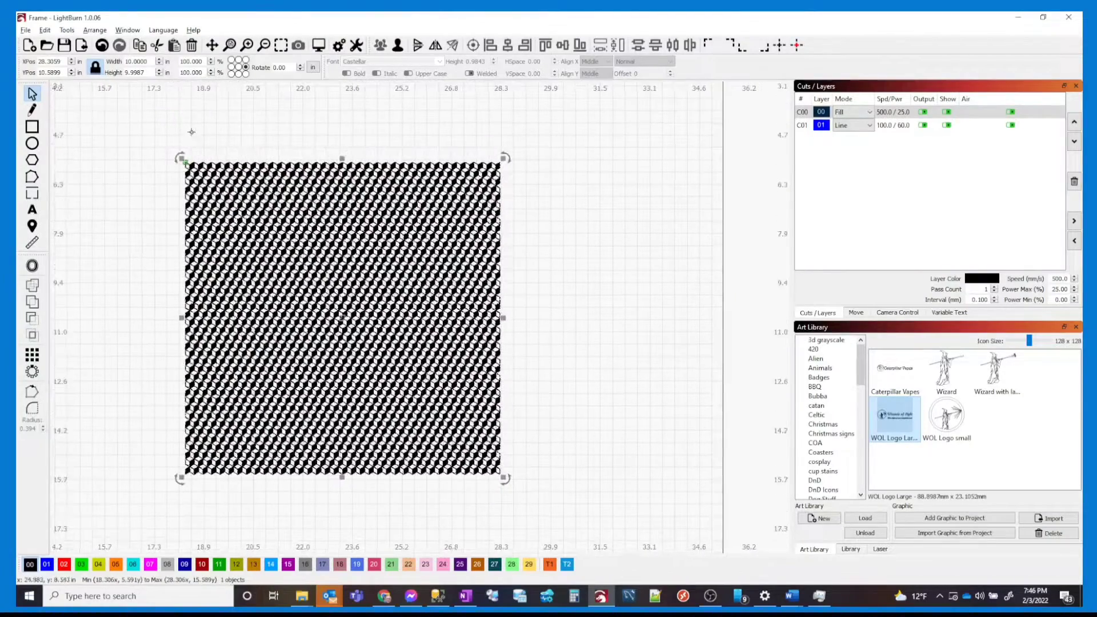
Draw a rectangle and size it to 6.5 in wide by 8.5 in tall
{"action": "left_click", "coordinate": [32, 127]}
{"action": "left_click_drag", "start_coordinate": [564, 188], "coordinate": [640, 351]}
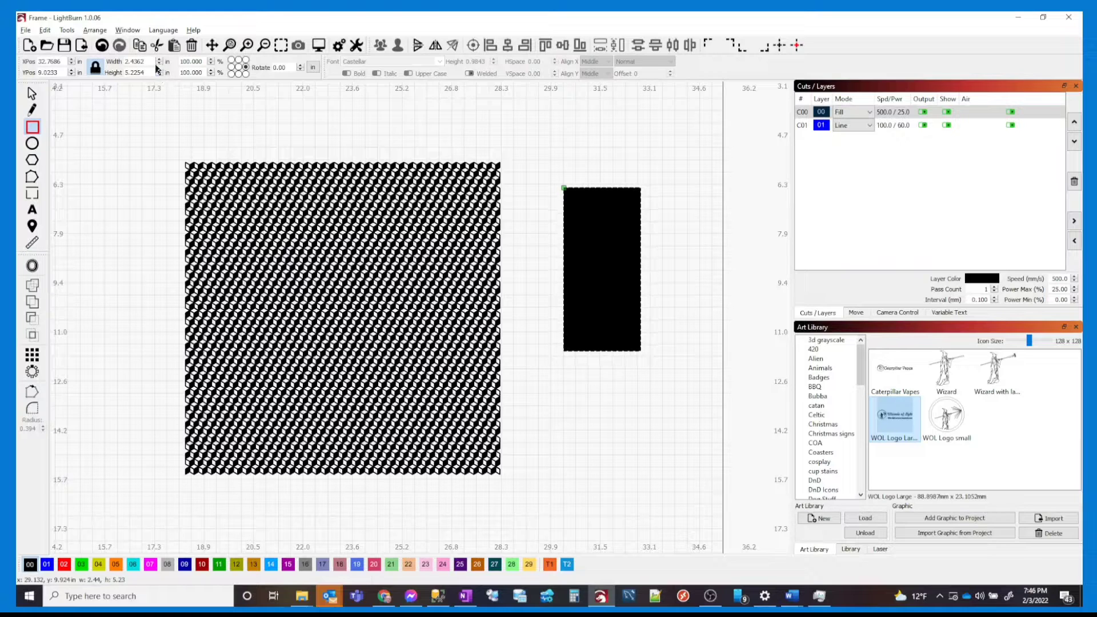
{"action": "left_click_drag", "start_coordinate": [153, 65], "coordinate": [85, 69]}
{"action": "type", "text": "6.5"}
{"action": "key", "text": "Tab"}
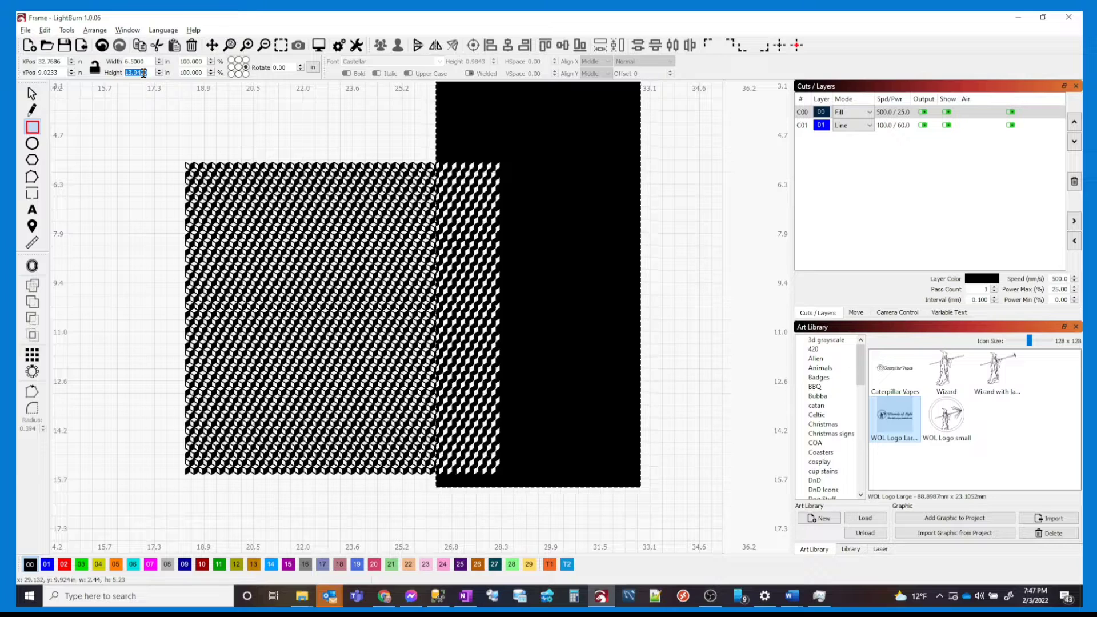
{"action": "type", "text": "8.5"}
{"action": "key", "text": "Tab"}
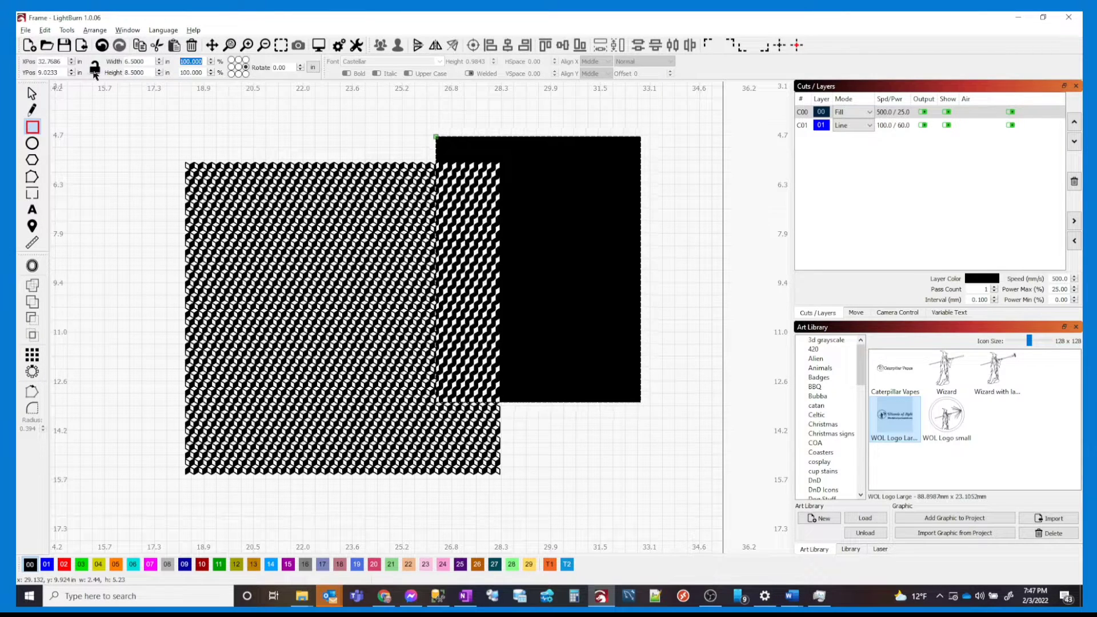
Put the 6.5 × 8.5 rectangle on the T1 Frame tool layer and select it
{"action": "left_click", "coordinate": [551, 564]}
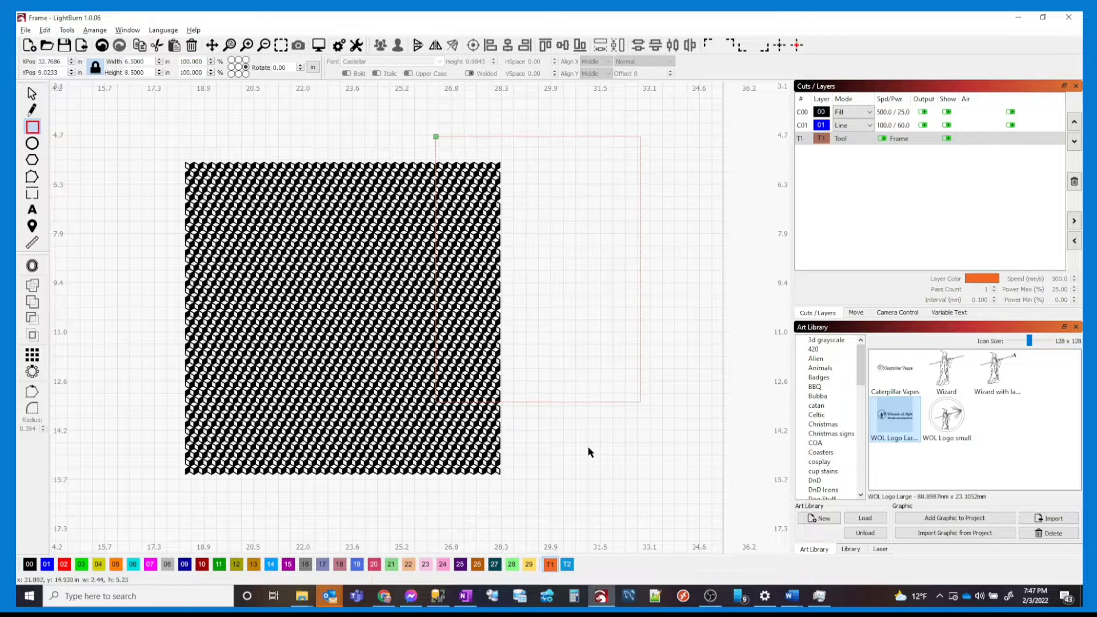
{"action": "left_click_drag", "start_coordinate": [635, 414], "coordinate": [594, 356]}
{"action": "left_click", "coordinate": [191, 45]}
{"action": "left_click", "coordinate": [32, 93]}
{"action": "left_click_drag", "start_coordinate": [642, 429], "coordinate": [324, 320]}
{"action": "scroll", "coordinate": [380, 184], "scroll_direction": "up", "scroll_amount": 3}
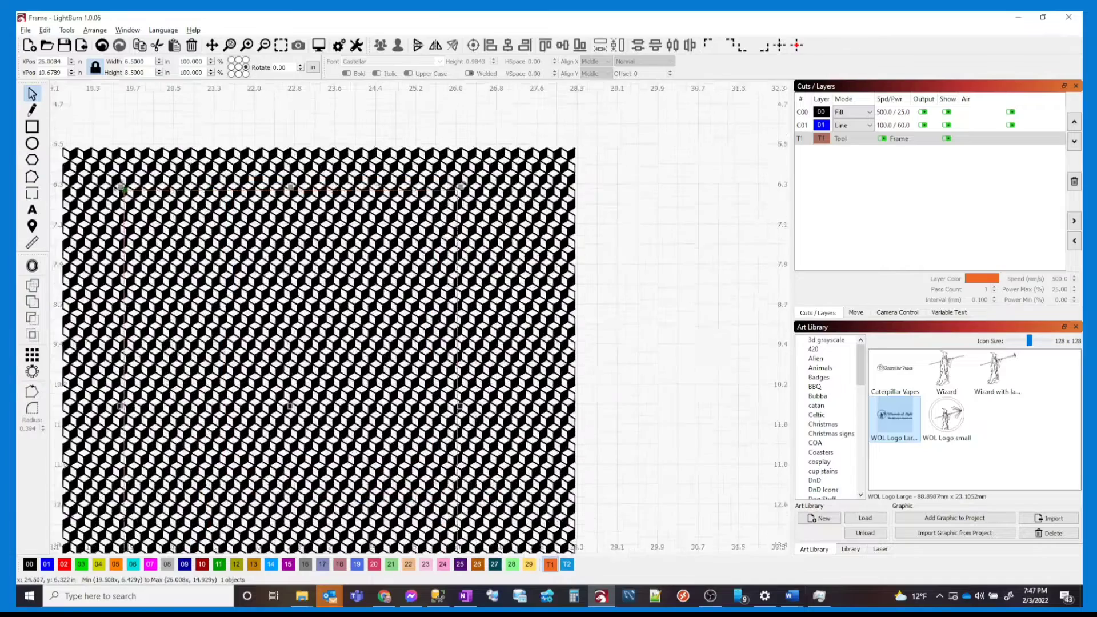
{"action": "scroll", "coordinate": [381, 185], "scroll_direction": "down", "scroll_amount": 2}
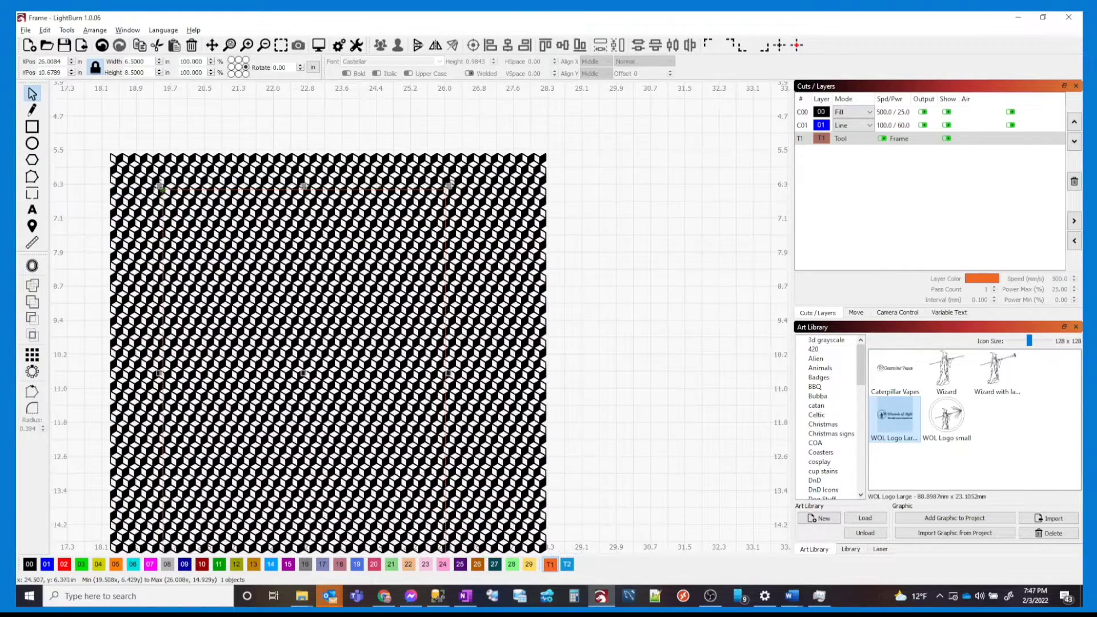
Draw a second rectangle sized 4.75 × 6.75 in and delete a stray small shape
{"action": "left_click", "coordinate": [32, 126]}
{"action": "left_click_drag", "start_coordinate": [622, 154], "coordinate": [693, 248]}
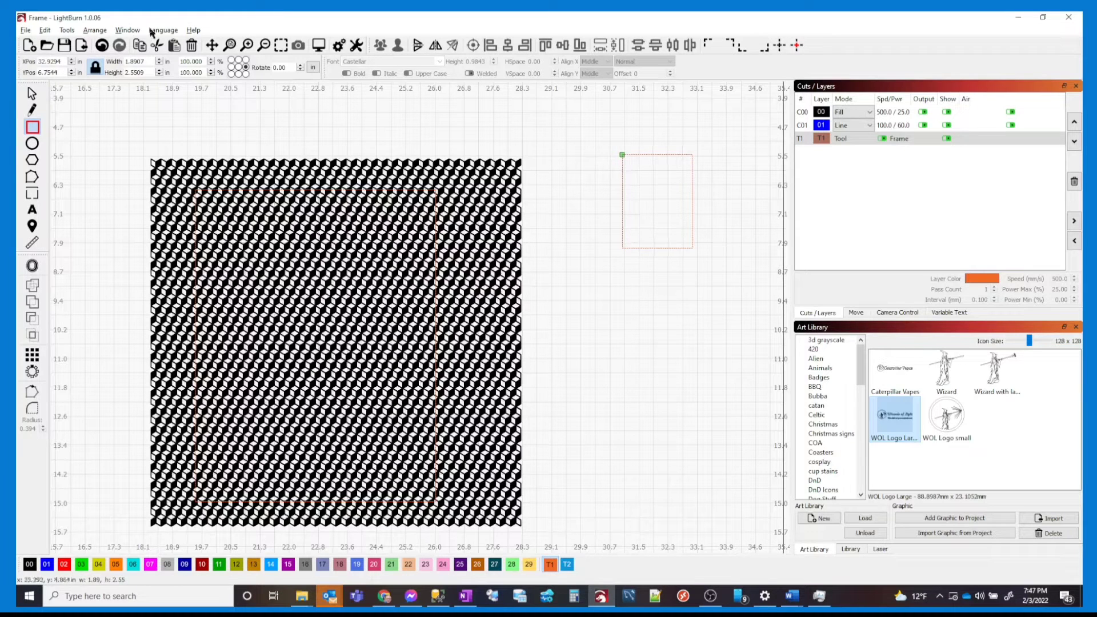
{"action": "left_click", "coordinate": [103, 60]}
{"action": "type", "text": "4.75"}
{"action": "key", "text": "Tab"}
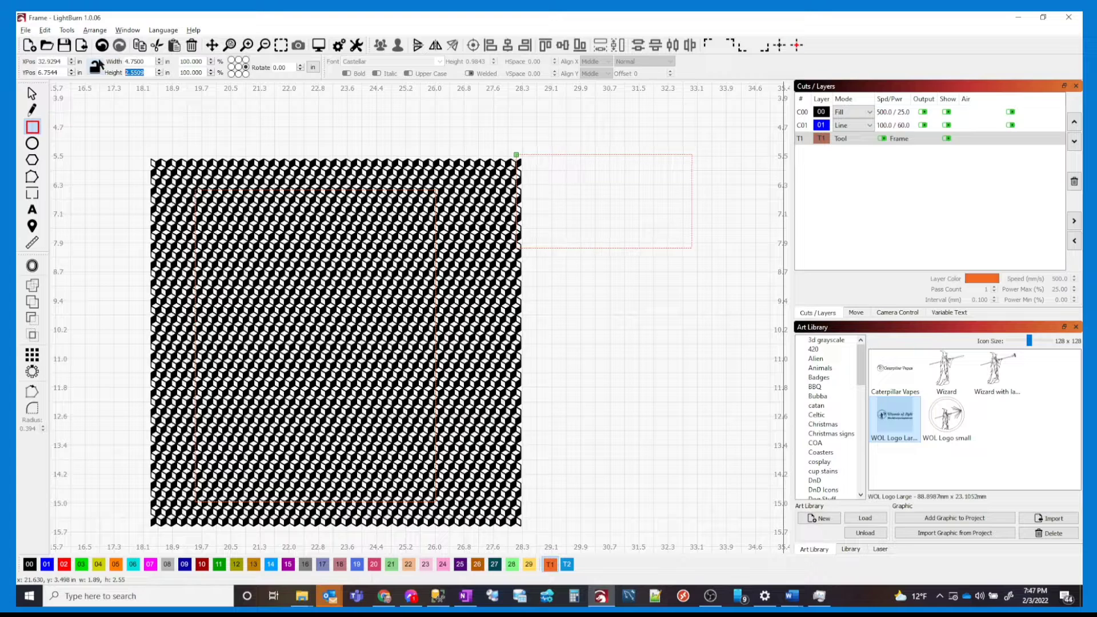
{"action": "type", "text": "6.75"}
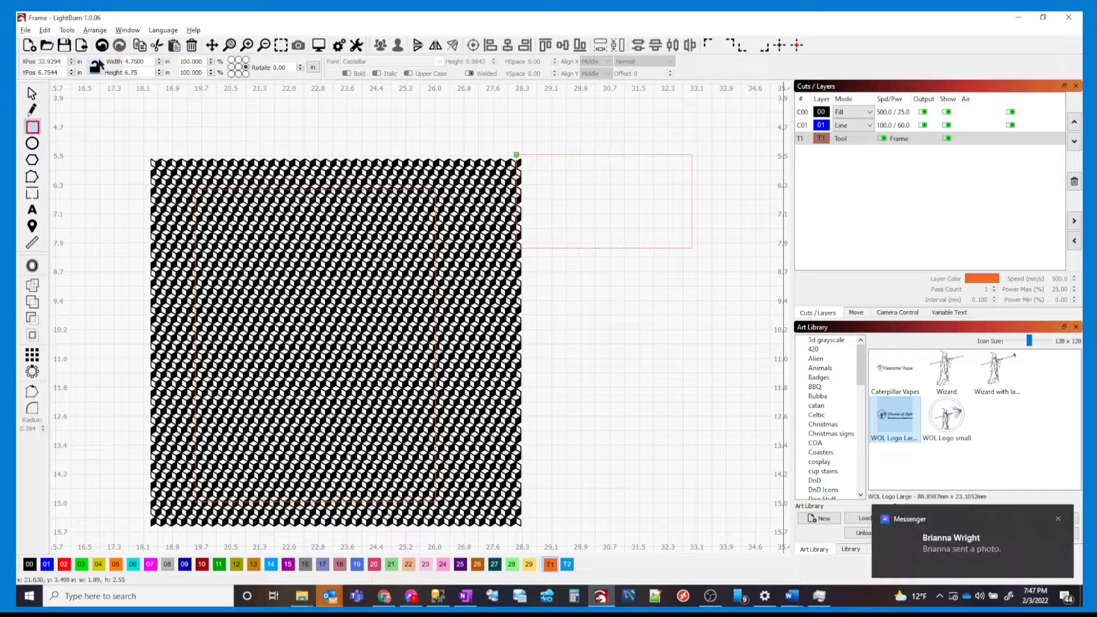
{"action": "key", "text": "Tab"}
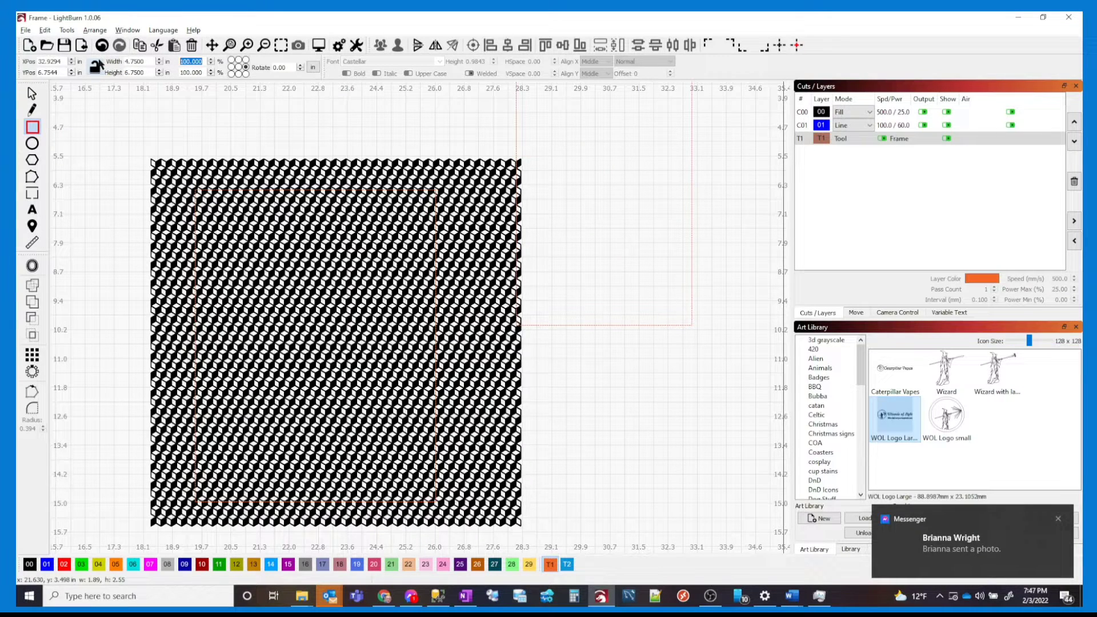
{"action": "left_click_drag", "start_coordinate": [616, 343], "coordinate": [577, 255]}
{"action": "key", "text": "Delete"}
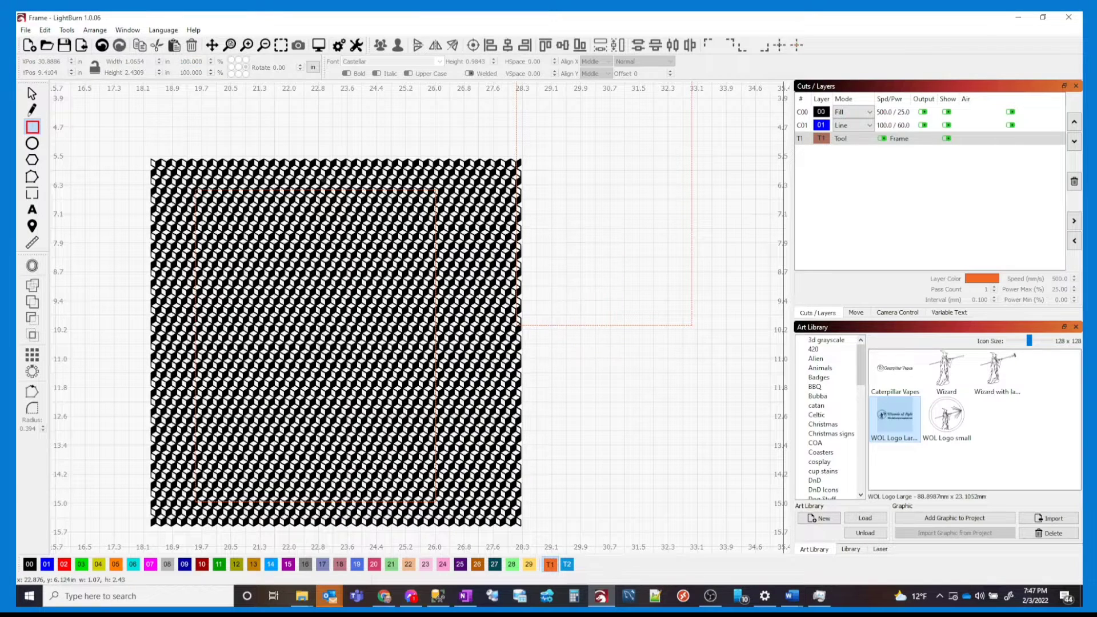
Select the pattern and both rectangles and align their centres
{"action": "left_click", "coordinate": [32, 93]}
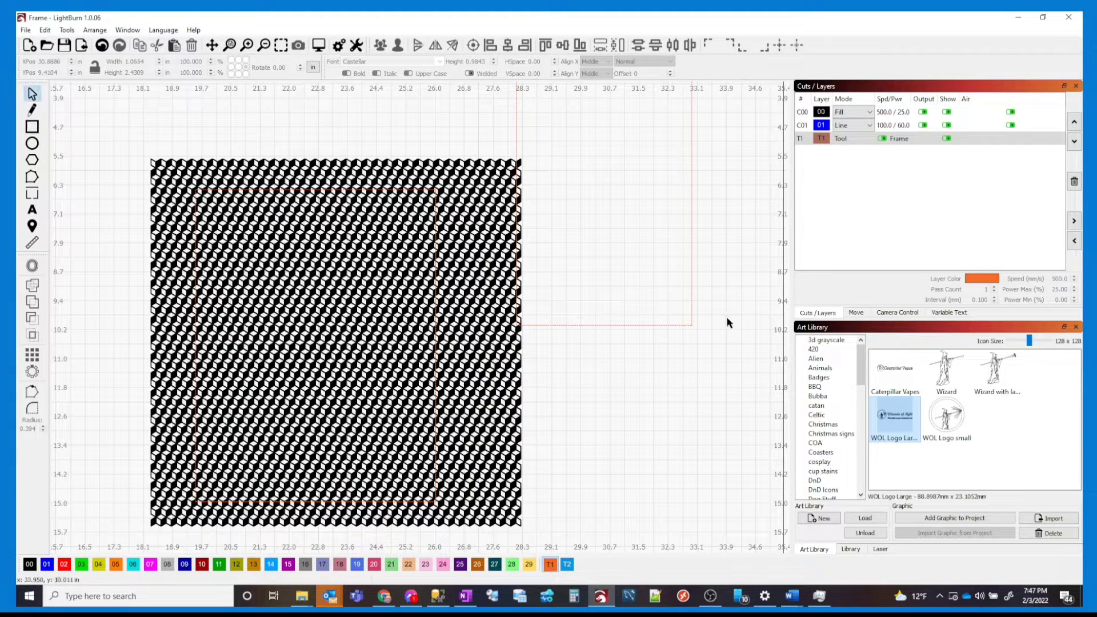
{"action": "left_click_drag", "start_coordinate": [769, 365], "coordinate": [646, 245]}
{"action": "left_click_drag", "start_coordinate": [356, 234], "coordinate": [344, 232]}
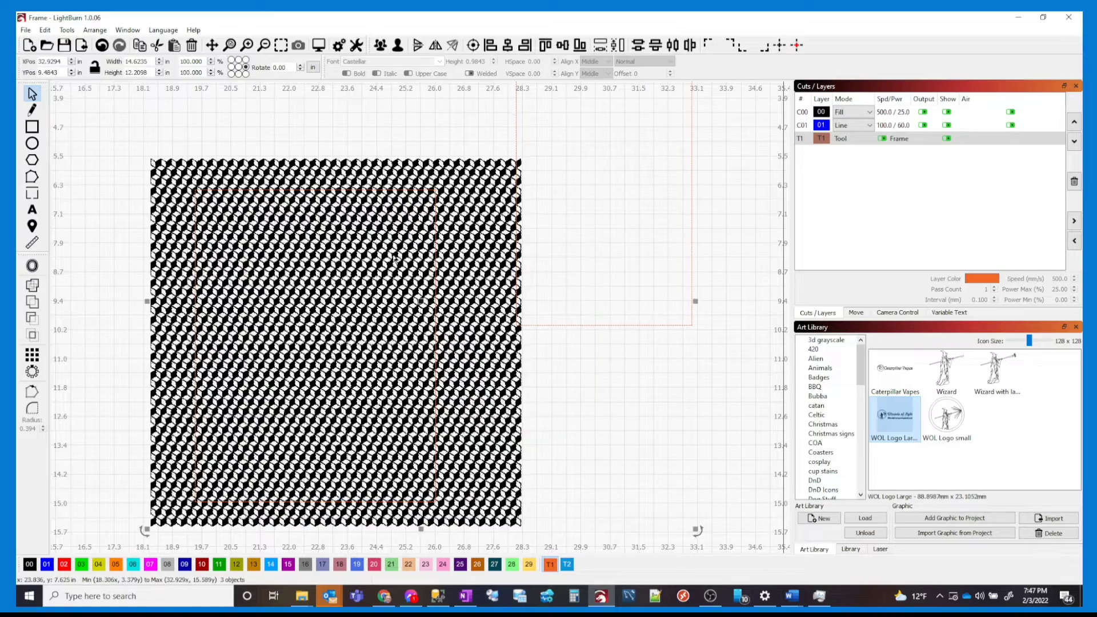
{"action": "left_click", "coordinate": [474, 46]}
With the cube pattern hidden, put both frame rectangles on the blue 01 layer, then show the pattern again
{"action": "left_click_drag", "start_coordinate": [537, 261], "coordinate": [338, 365]}
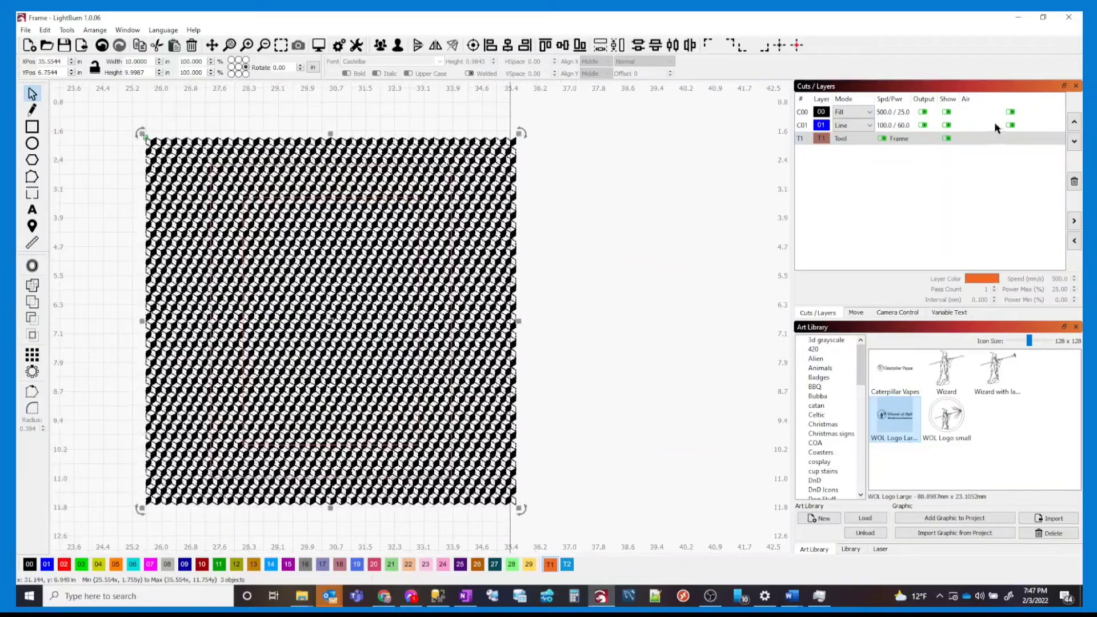
{"action": "left_click", "coordinate": [947, 112]}
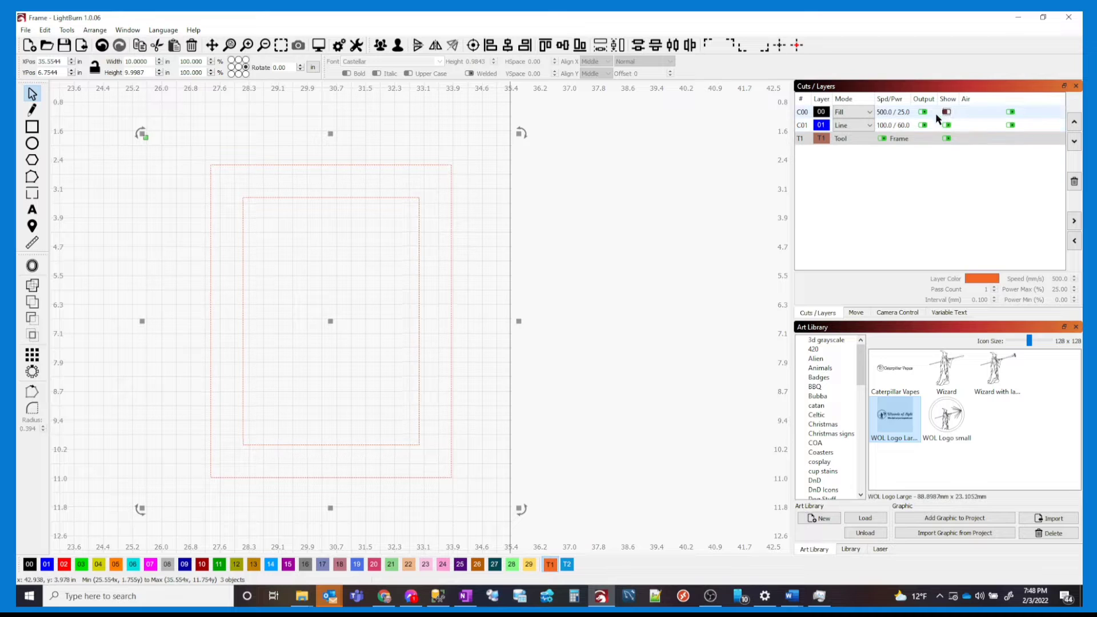
{"action": "left_click_drag", "start_coordinate": [502, 277], "coordinate": [342, 276]}
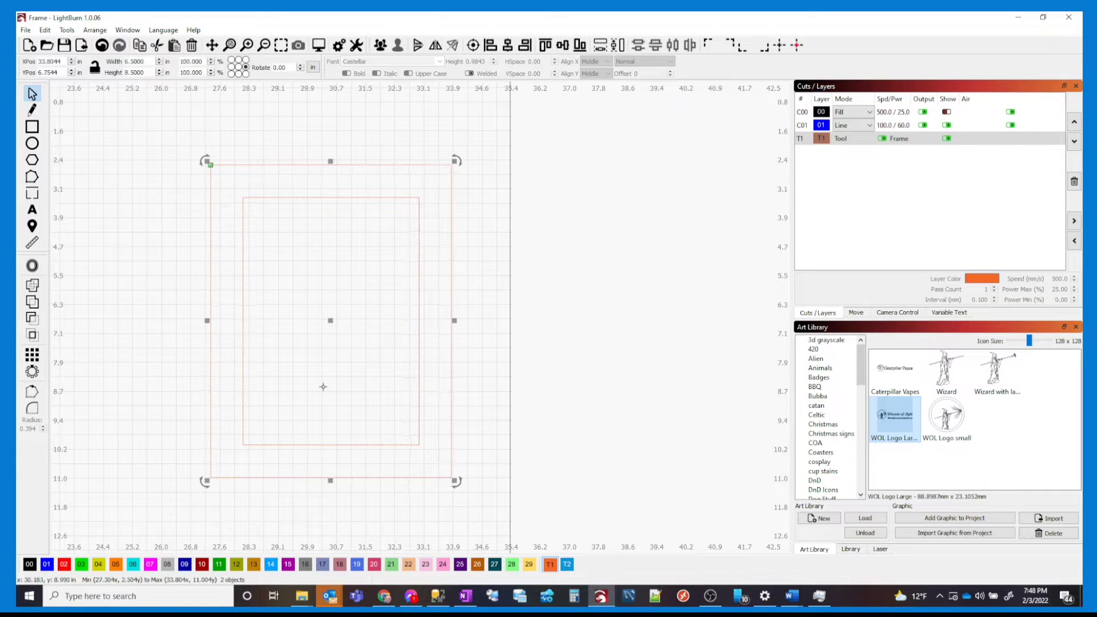
{"action": "left_click", "coordinate": [46, 564]}
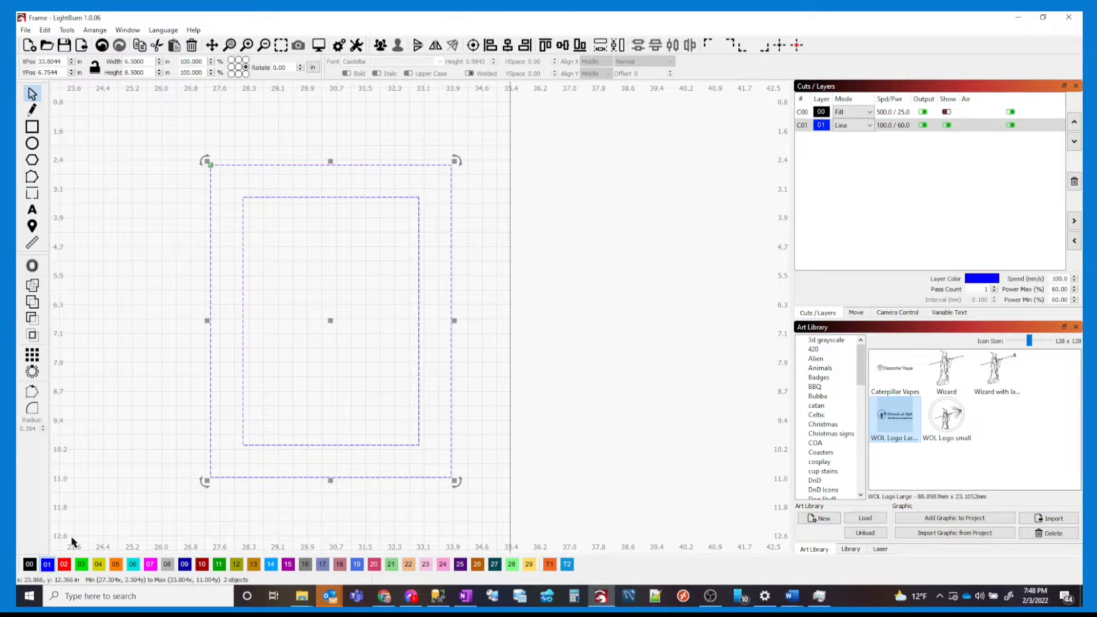
{"action": "left_click", "coordinate": [947, 112]}
{"action": "left_click", "coordinate": [947, 112]}
{"action": "left_click", "coordinate": [599, 279]}
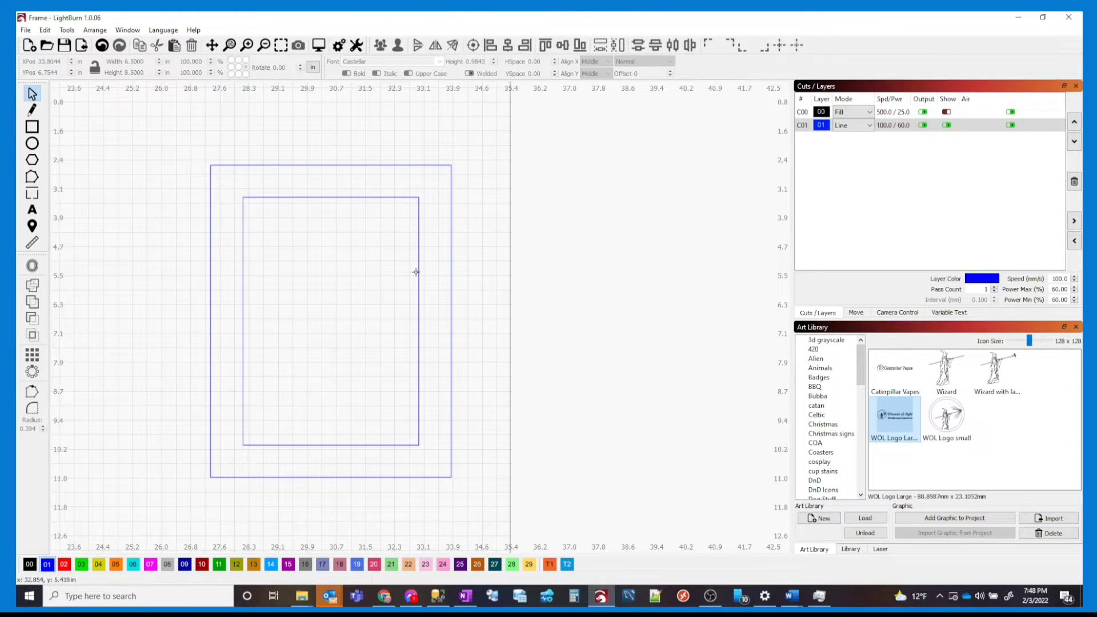
{"action": "left_click", "coordinate": [417, 270]}
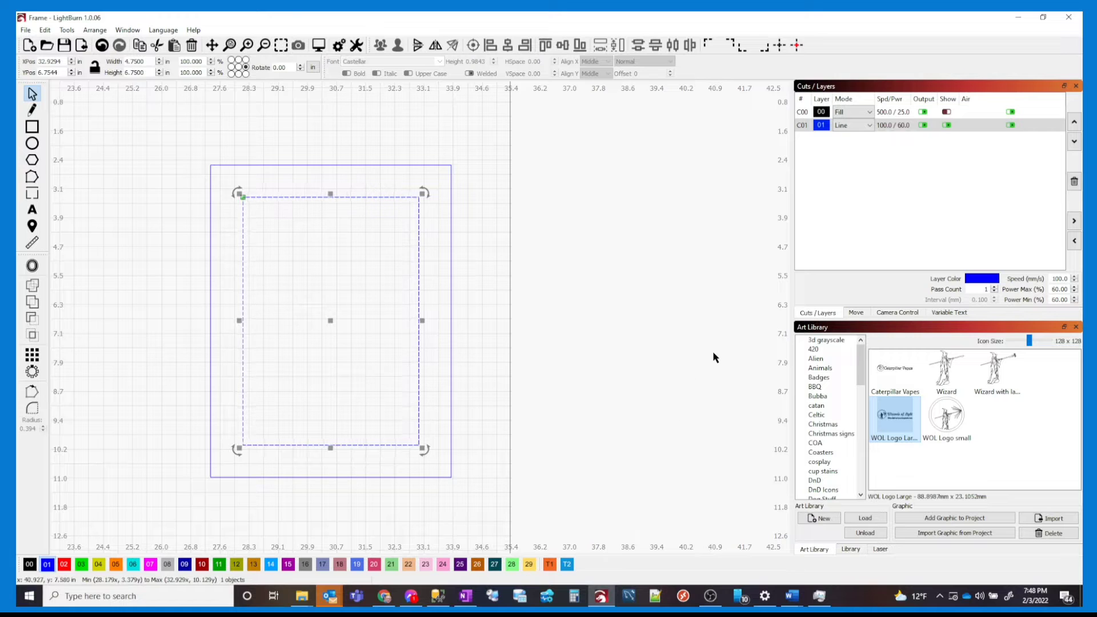
{"action": "left_click", "coordinate": [947, 113]}
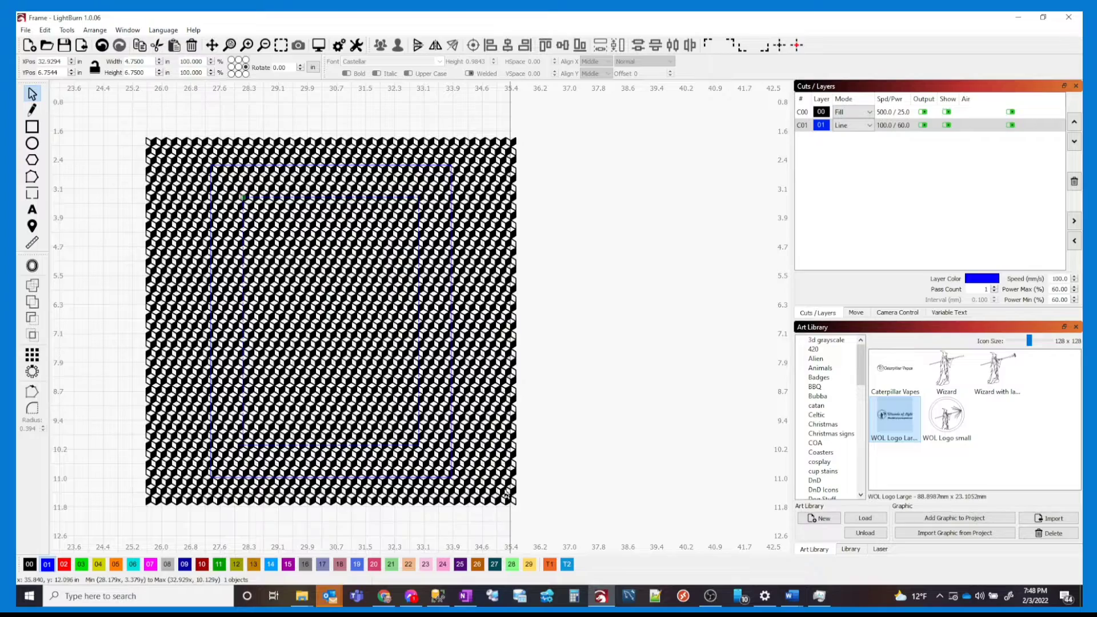
Apply Boolean Difference B-A to cut the 4.75 × 6.75 in rectangle from the 10-inch cube pattern
{"action": "key", "text": "ctrl+a"}
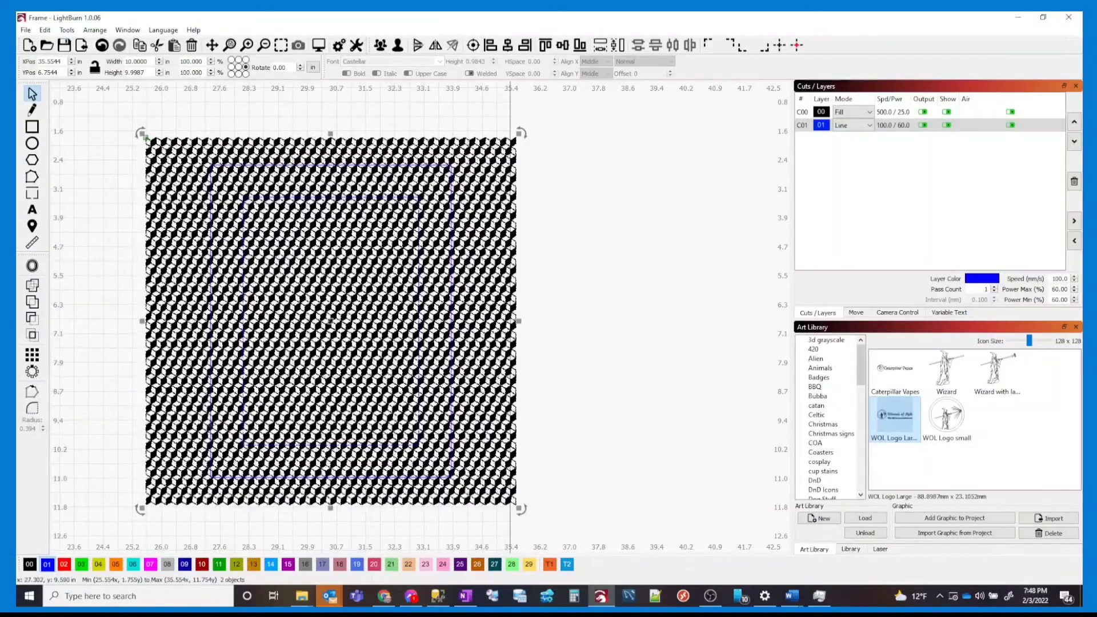
{"action": "key", "text": "alt+b"}
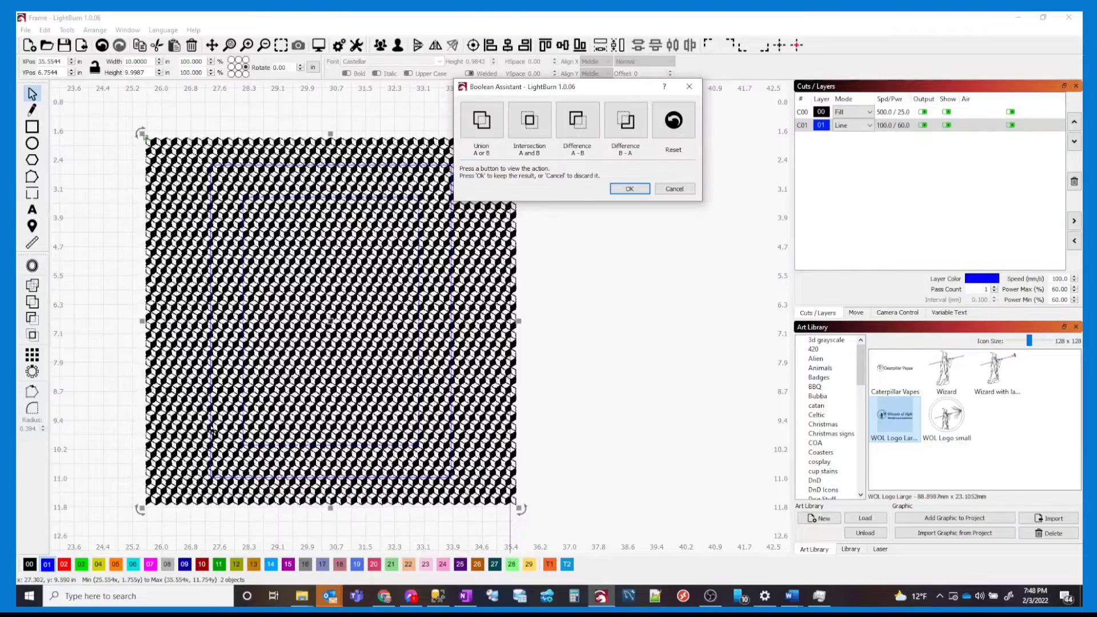
{"action": "left_click", "coordinate": [624, 121]}
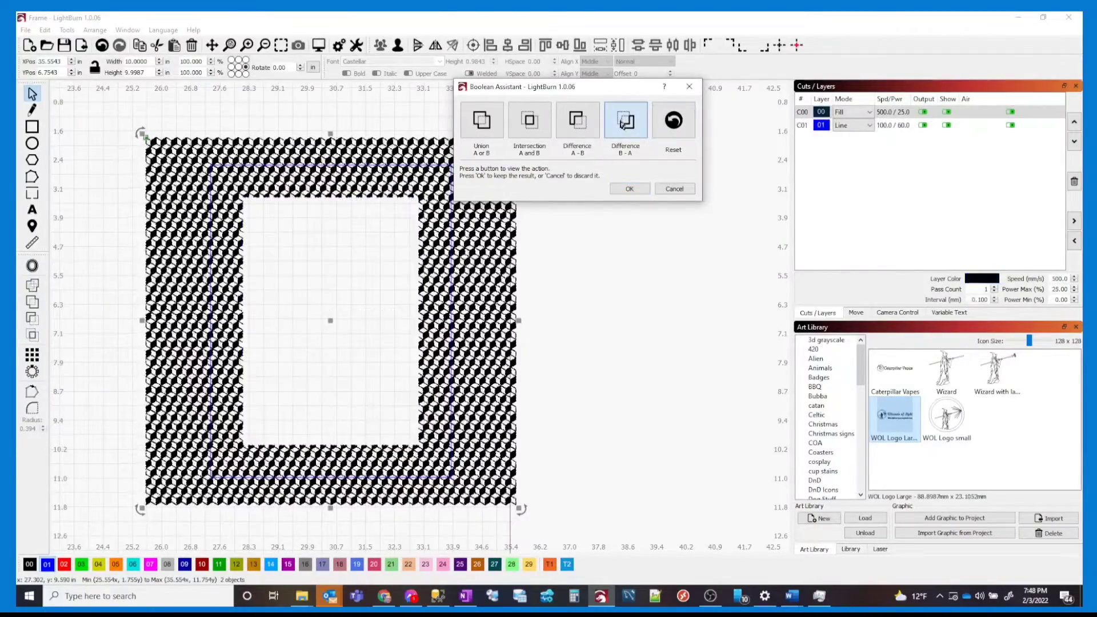
{"action": "left_click", "coordinate": [578, 124]}
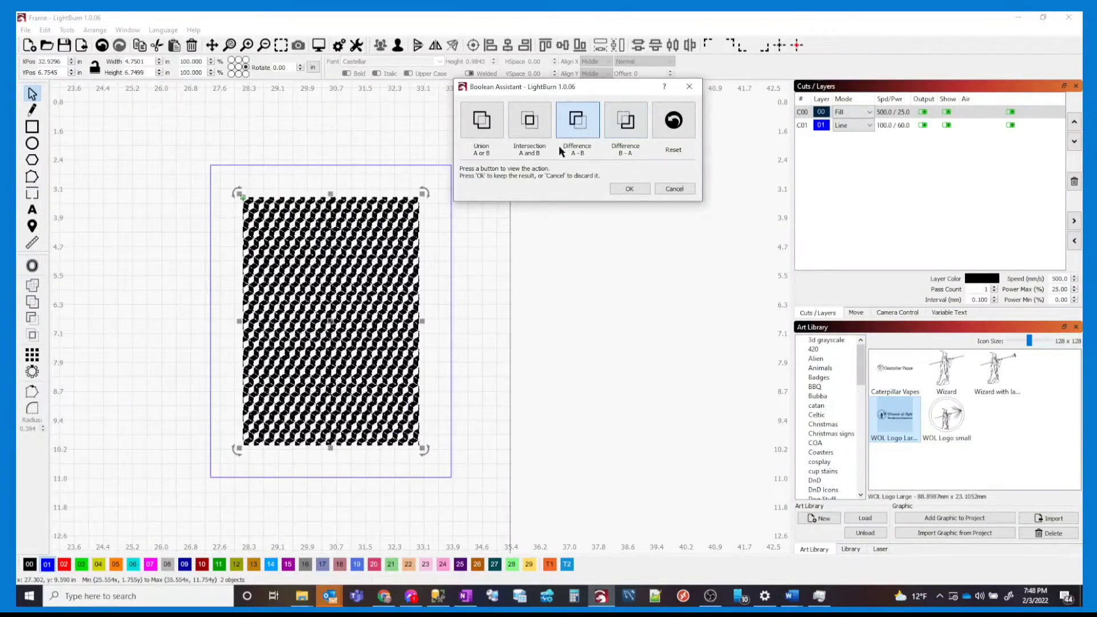
{"action": "left_click", "coordinate": [536, 124]}
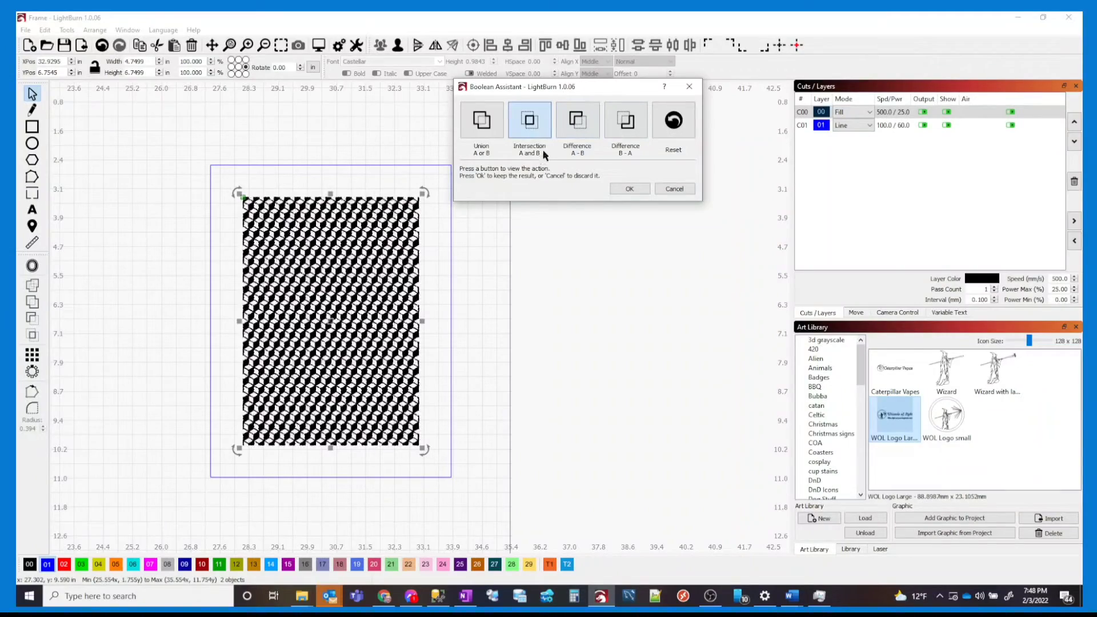
{"action": "left_click", "coordinate": [565, 123]}
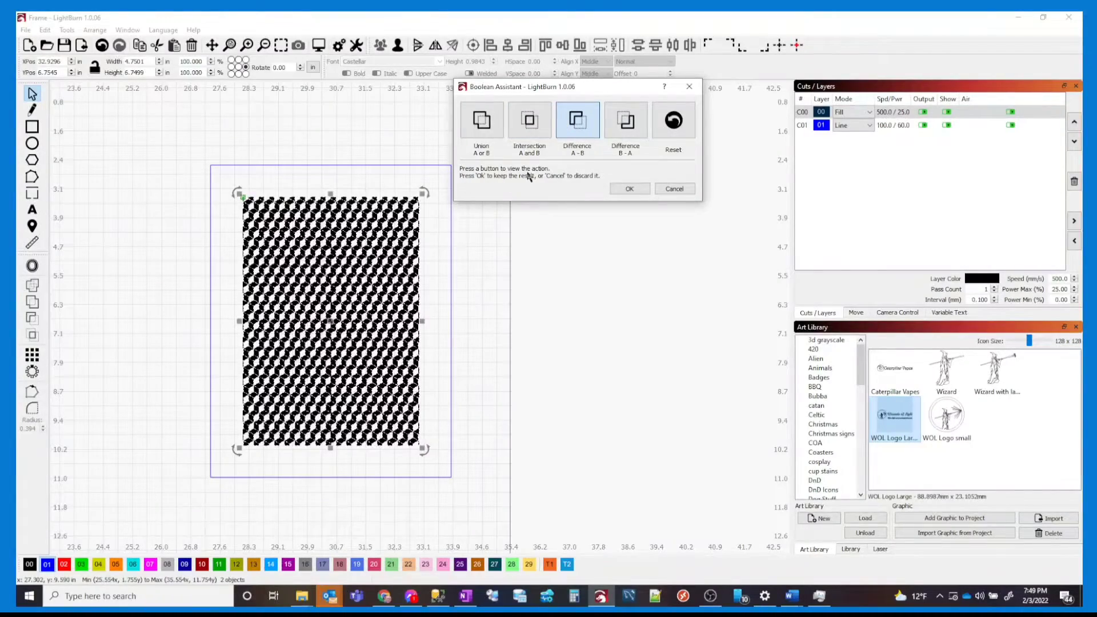
{"action": "left_click", "coordinate": [525, 129]}
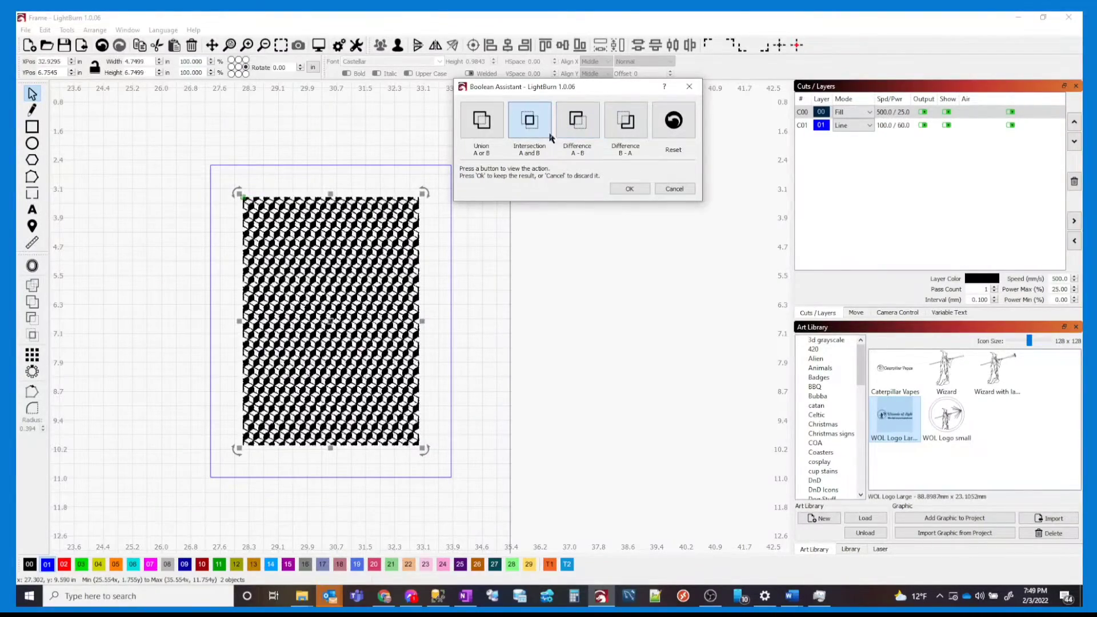
{"action": "left_click", "coordinate": [637, 119]}
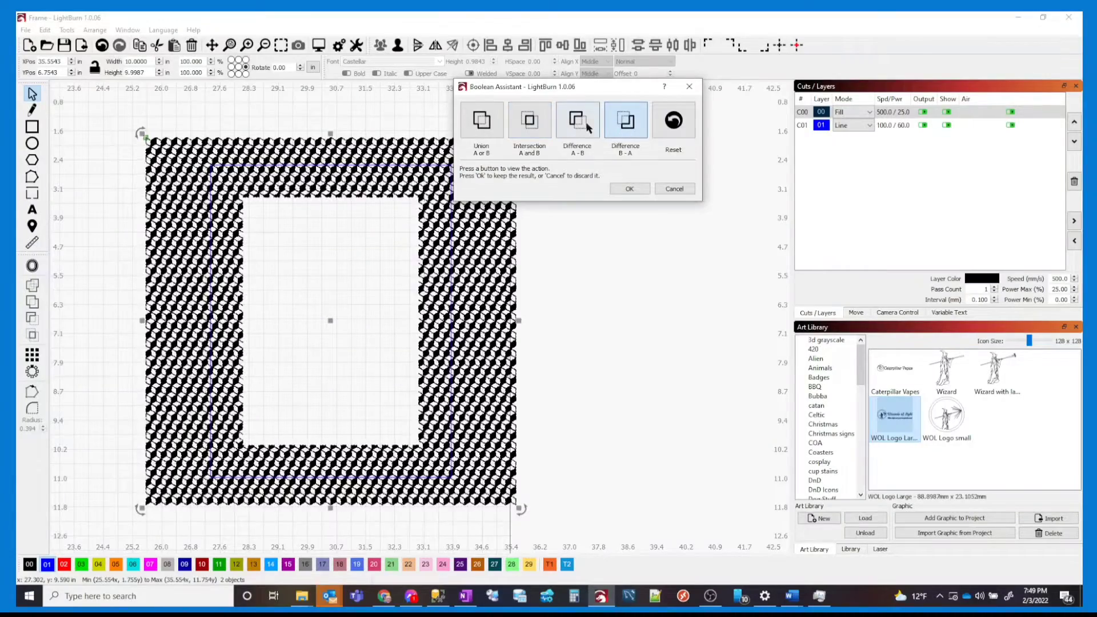
{"action": "left_click", "coordinate": [576, 129]}
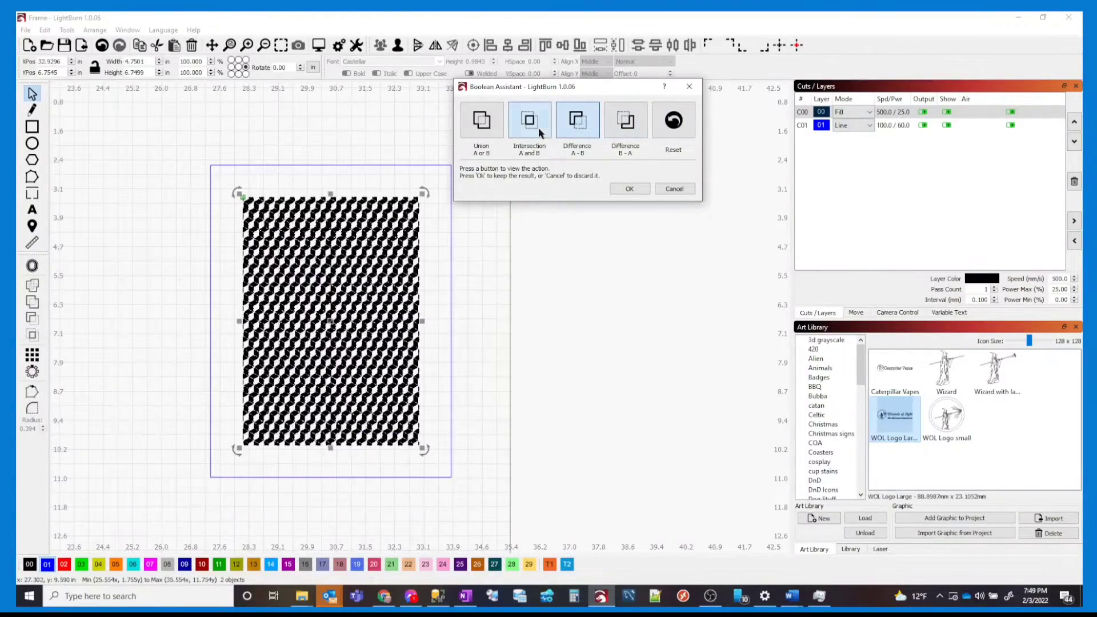
{"action": "left_click", "coordinate": [570, 129]}
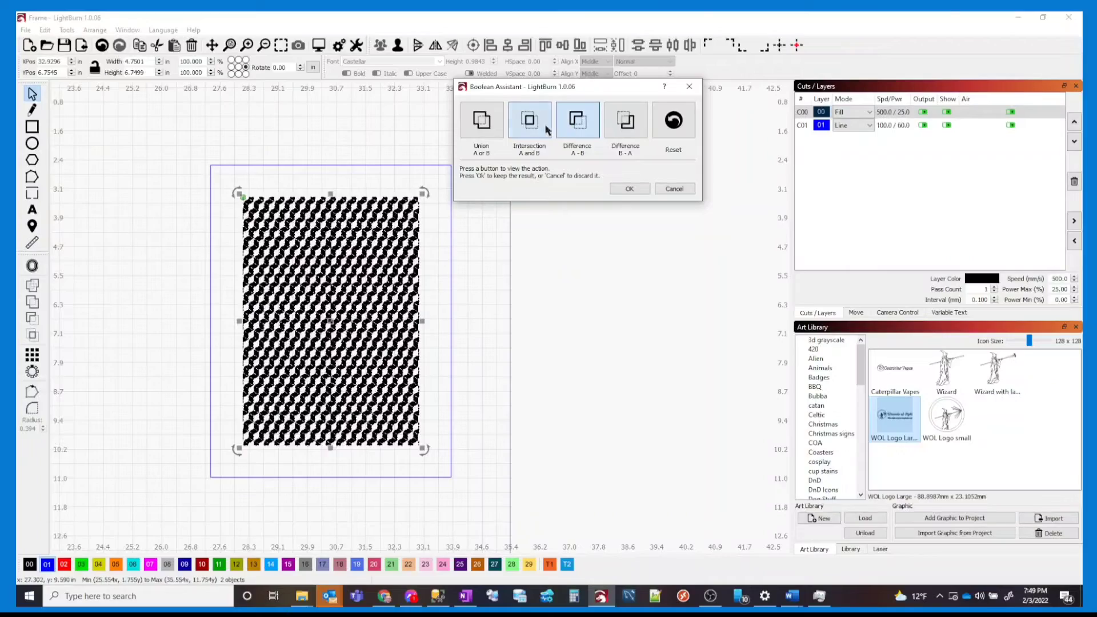
{"action": "left_click", "coordinate": [628, 123]}
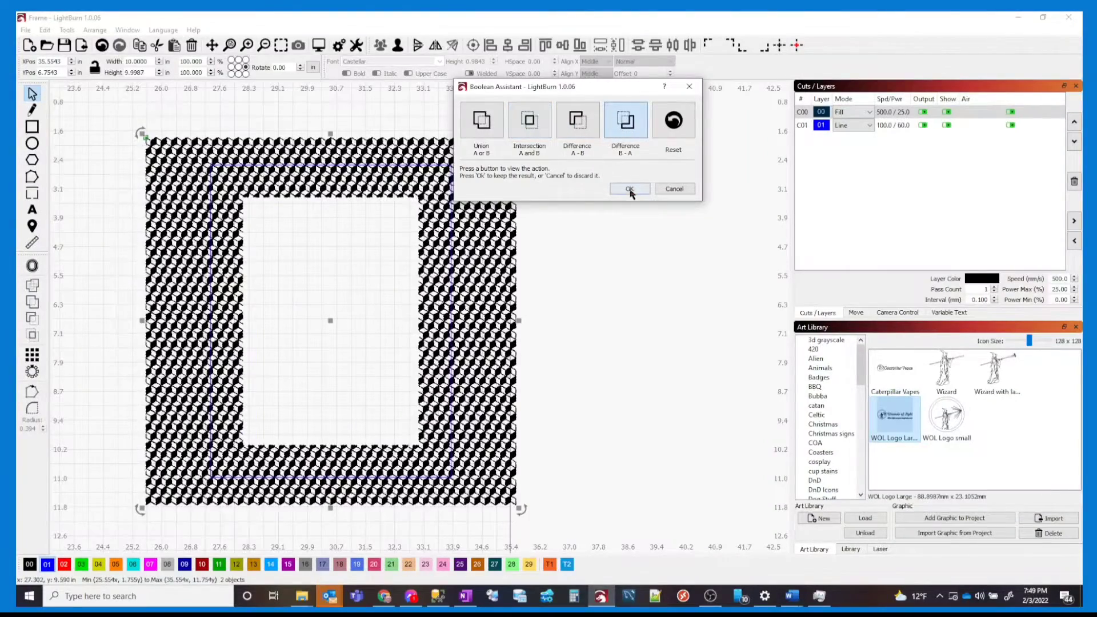
{"action": "left_click", "coordinate": [631, 190]}
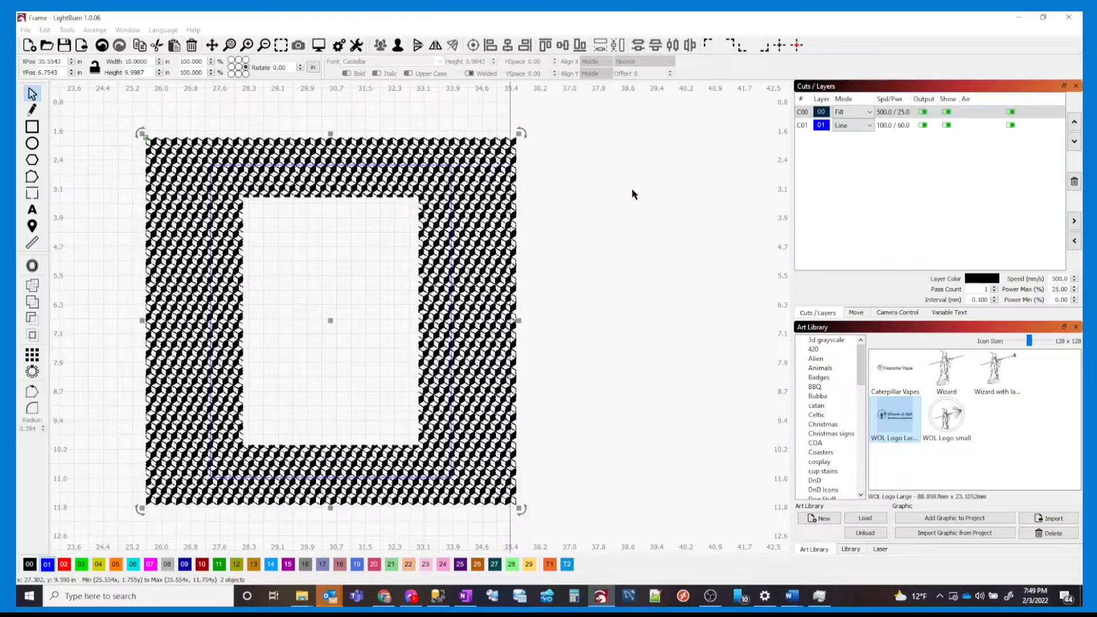
{"action": "left_click", "coordinate": [577, 335]}
Intersect the hollow cube pattern with the 6.5 × 8.5 in rectangle using Intersection A and B
{"action": "left_click_drag", "start_coordinate": [548, 302], "coordinate": [448, 256]}
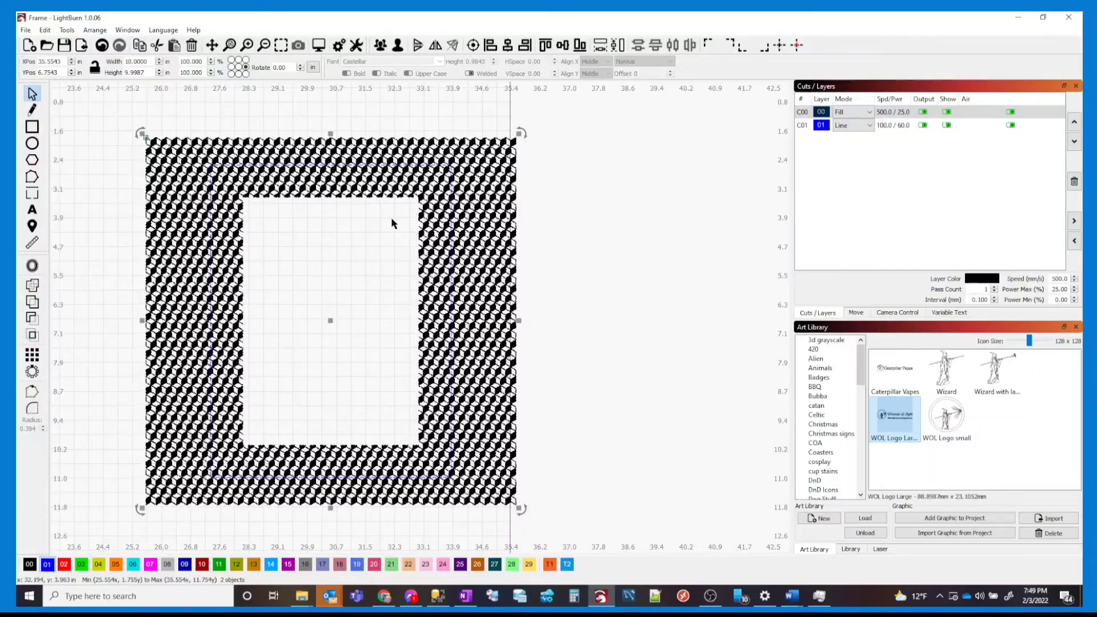
{"action": "key", "text": "alt+b"}
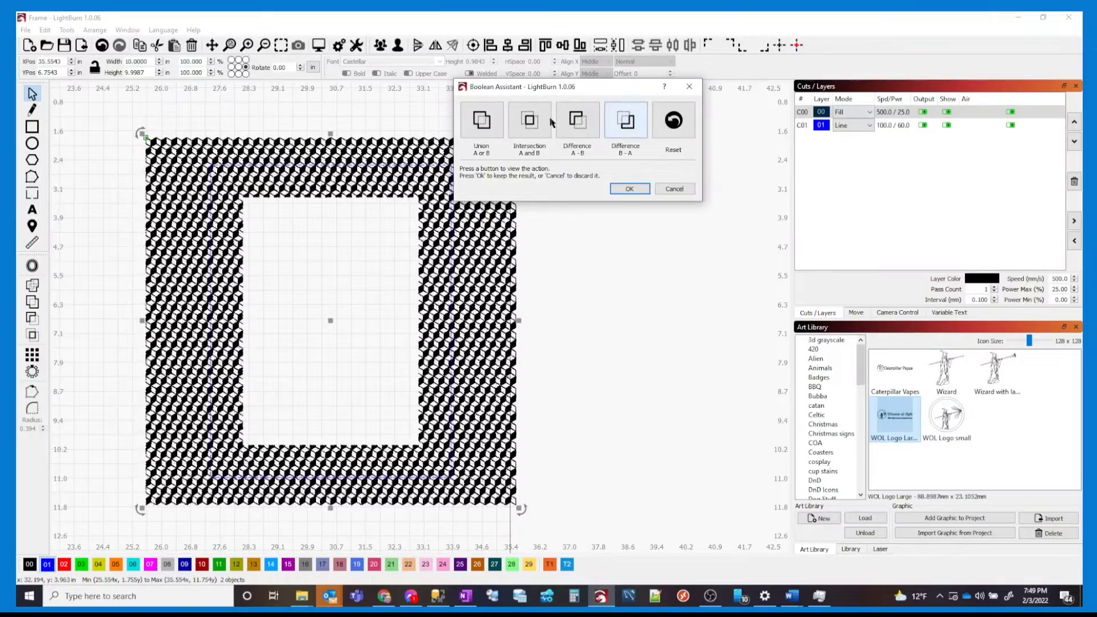
{"action": "left_click", "coordinate": [527, 124]}
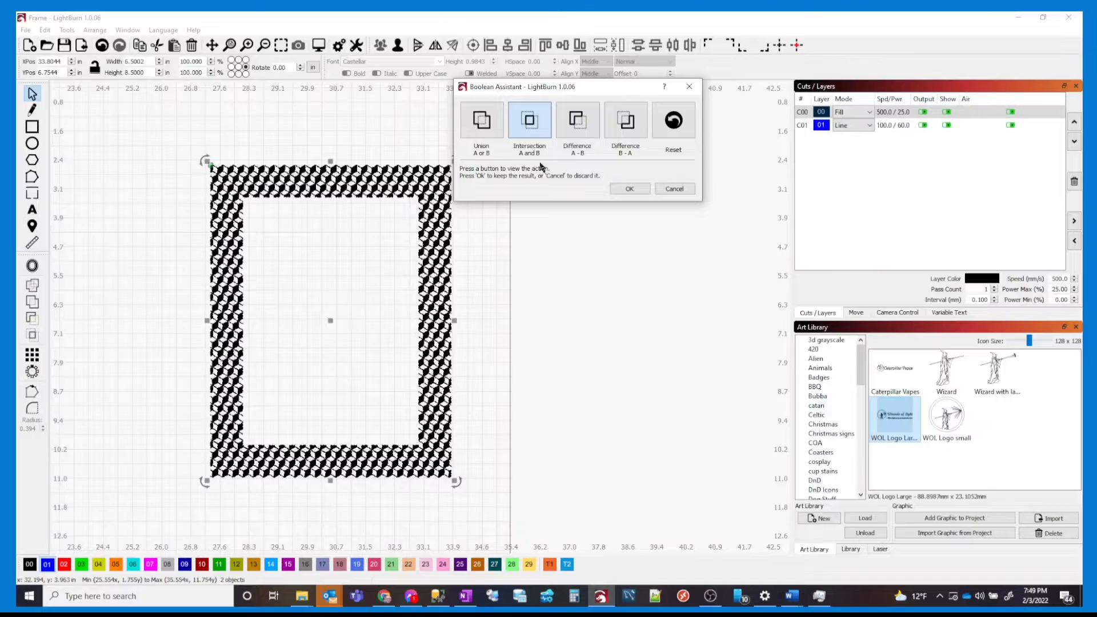
{"action": "left_click", "coordinate": [577, 138]}
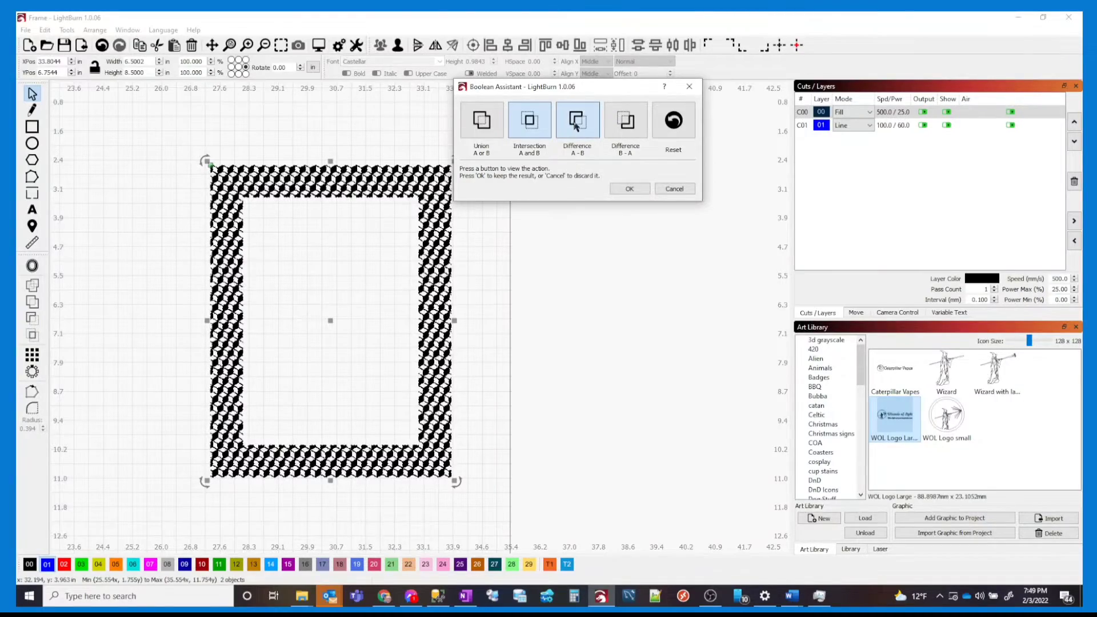
{"action": "left_click", "coordinate": [626, 124]}
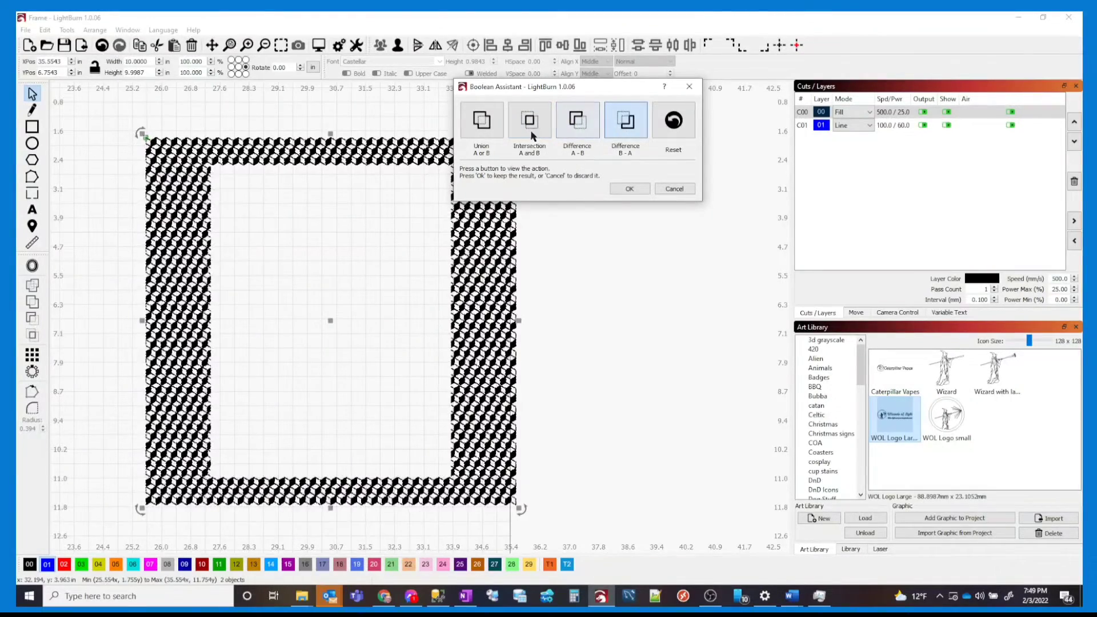
{"action": "left_click", "coordinate": [495, 126]}
{"action": "left_click", "coordinate": [529, 123]}
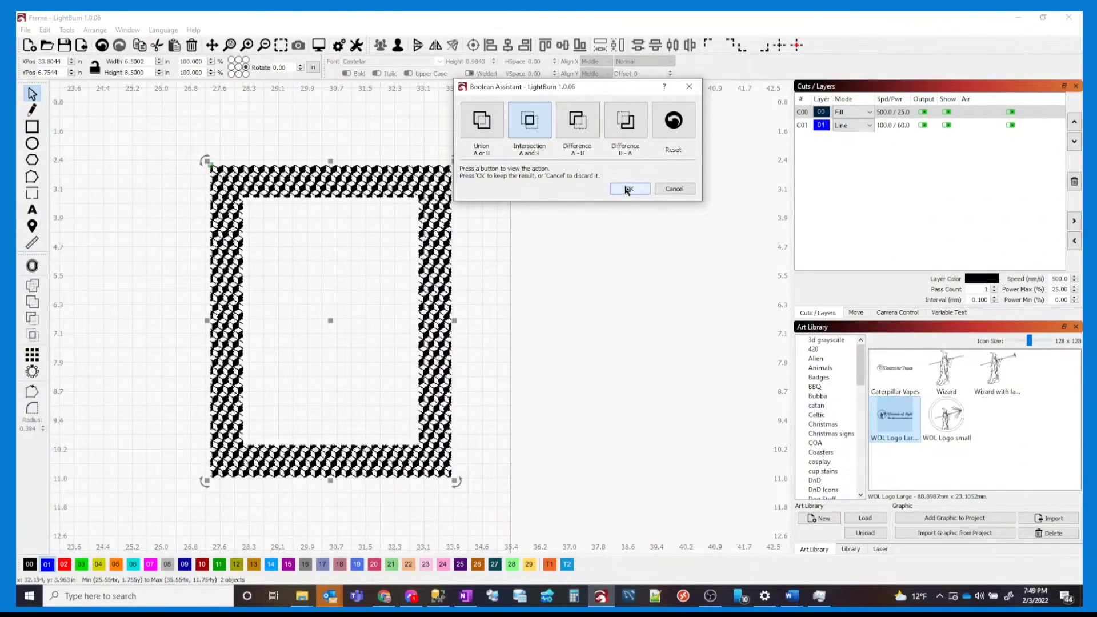
{"action": "left_click", "coordinate": [628, 189]}
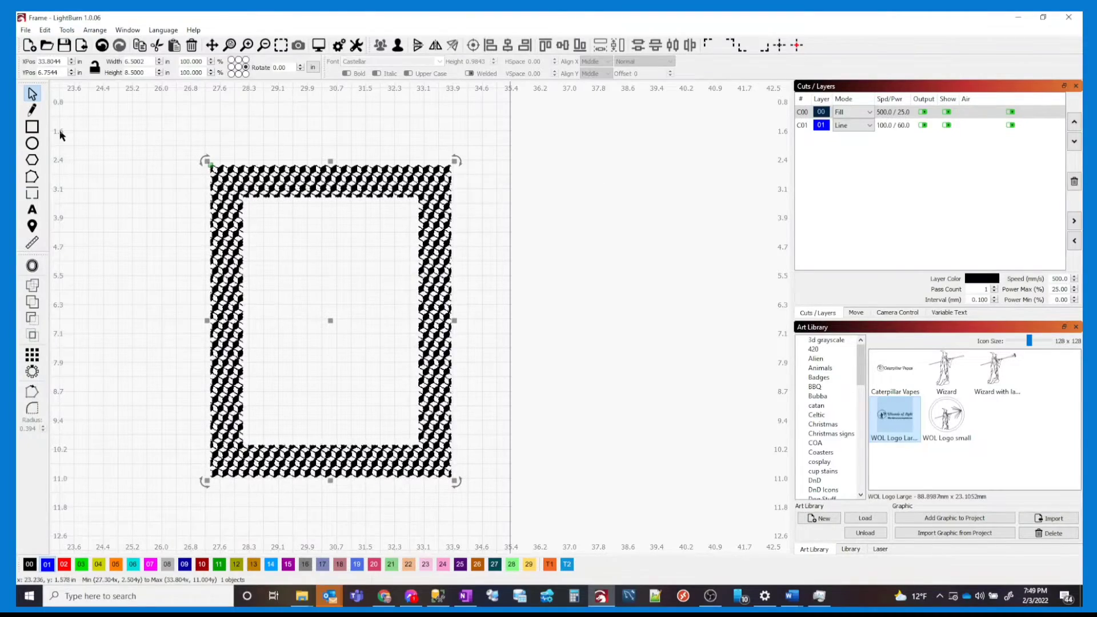
Draw a rectangle sized 4.75 in wide by 6.75 in tall
{"action": "left_click", "coordinate": [33, 128]}
{"action": "left_click_drag", "start_coordinate": [542, 229], "coordinate": [637, 309]}
{"action": "left_click_drag", "start_coordinate": [152, 60], "coordinate": [66, 52]}
{"action": "type", "text": "4.5"}
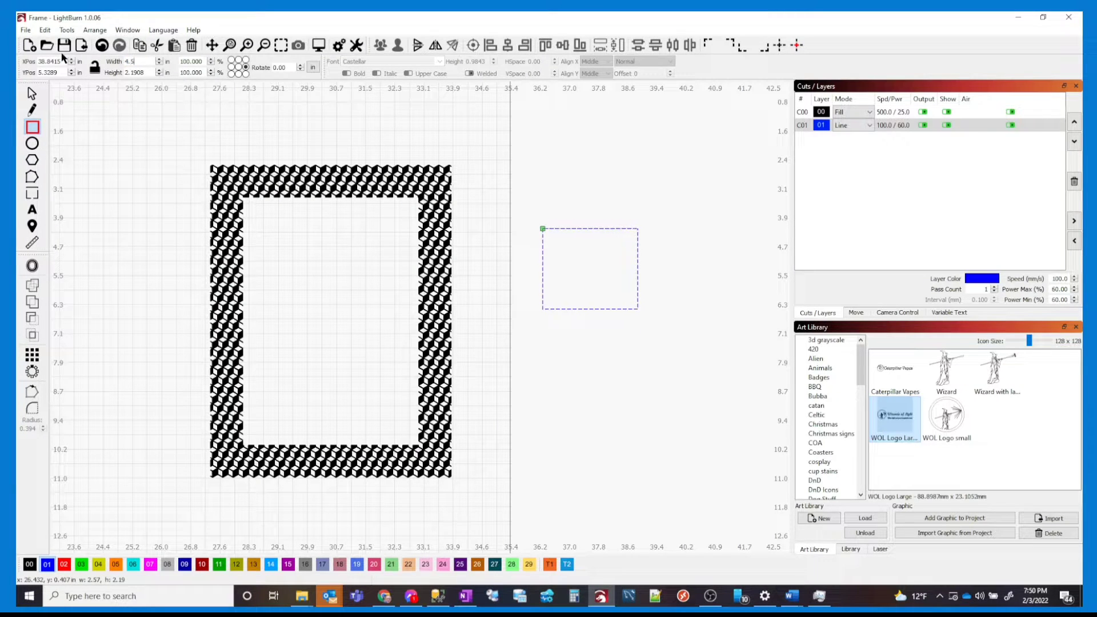
{"action": "key", "text": "BackSpace"}
{"action": "type", "text": "75"}
{"action": "key", "text": "Tab"}
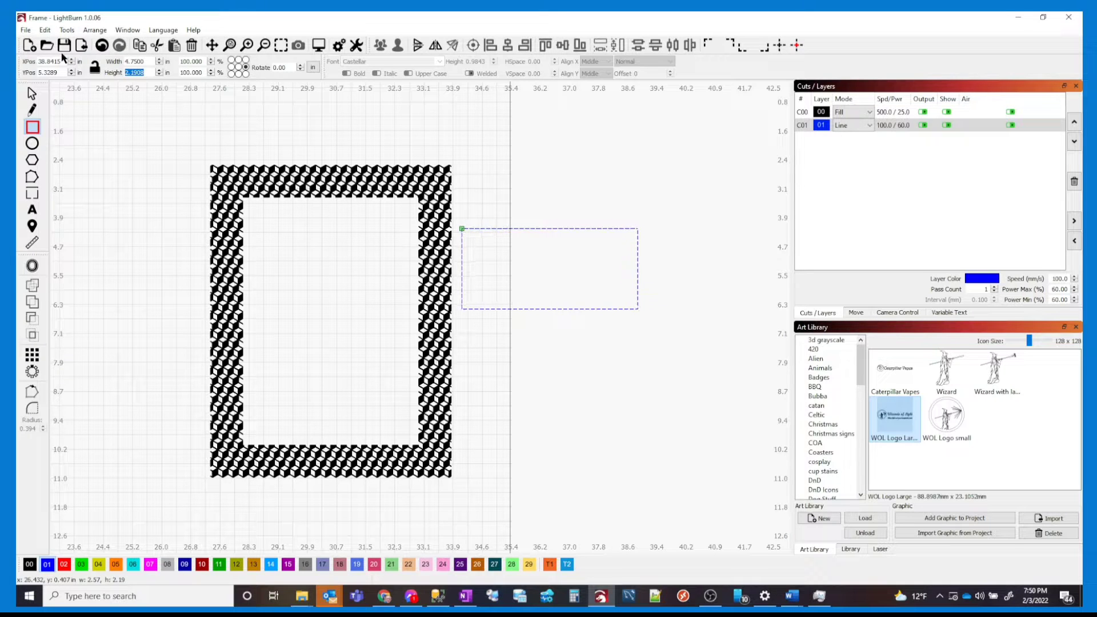
{"action": "type", "text": "6.75"}
{"action": "key", "text": "Tab"}
Centre the 4.75 × 6.75 in rectangle on the frame and move both to the left
{"action": "left_click", "coordinate": [32, 93]}
{"action": "left_click_drag", "start_coordinate": [492, 426], "coordinate": [412, 320]}
{"action": "left_click", "coordinate": [473, 44]}
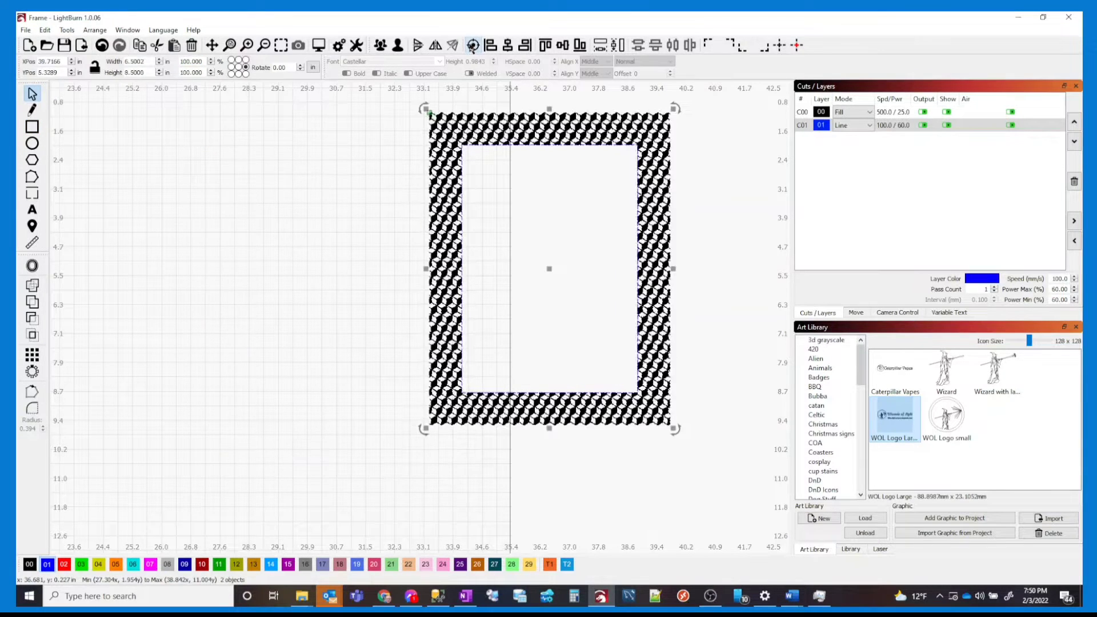
{"action": "left_click_drag", "start_coordinate": [629, 196], "coordinate": [585, 203]}
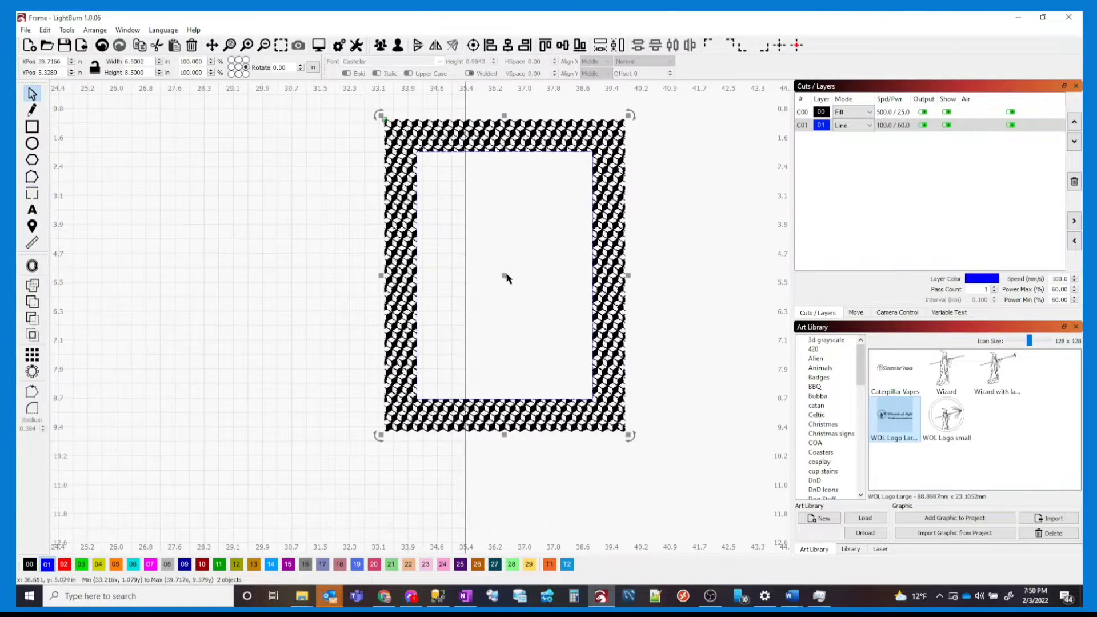
{"action": "left_click_drag", "start_coordinate": [499, 281], "coordinate": [261, 295]}
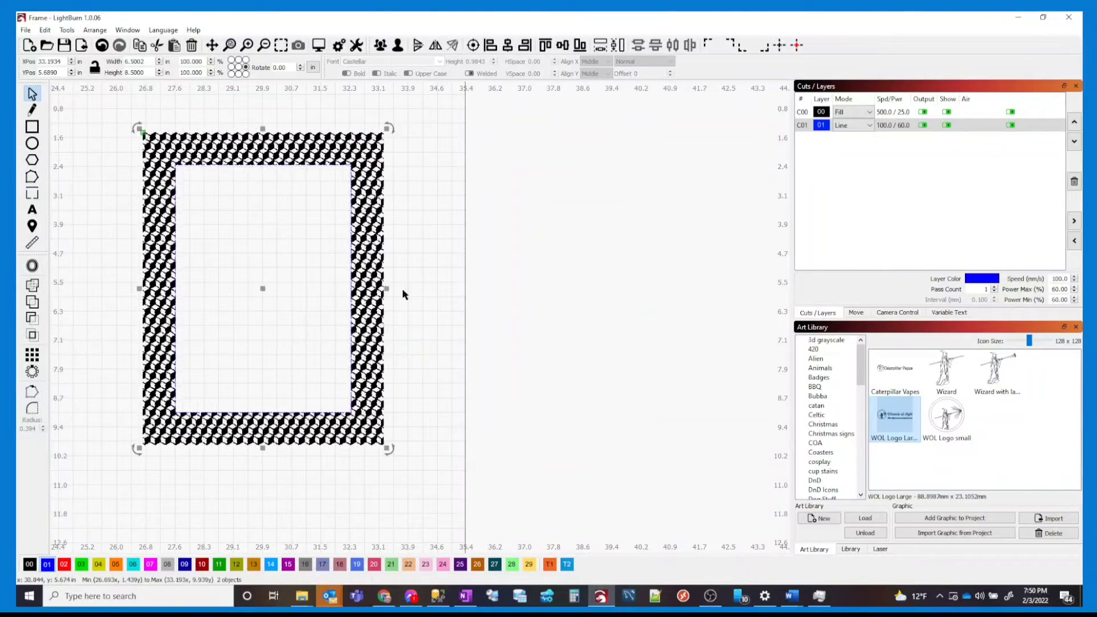
{"action": "left_click", "coordinate": [323, 194]}
Draw a second rectangle, match its width and height to the frame, and centre it
{"action": "left_click", "coordinate": [32, 126]}
{"action": "left_click_drag", "start_coordinate": [454, 187], "coordinate": [520, 257]}
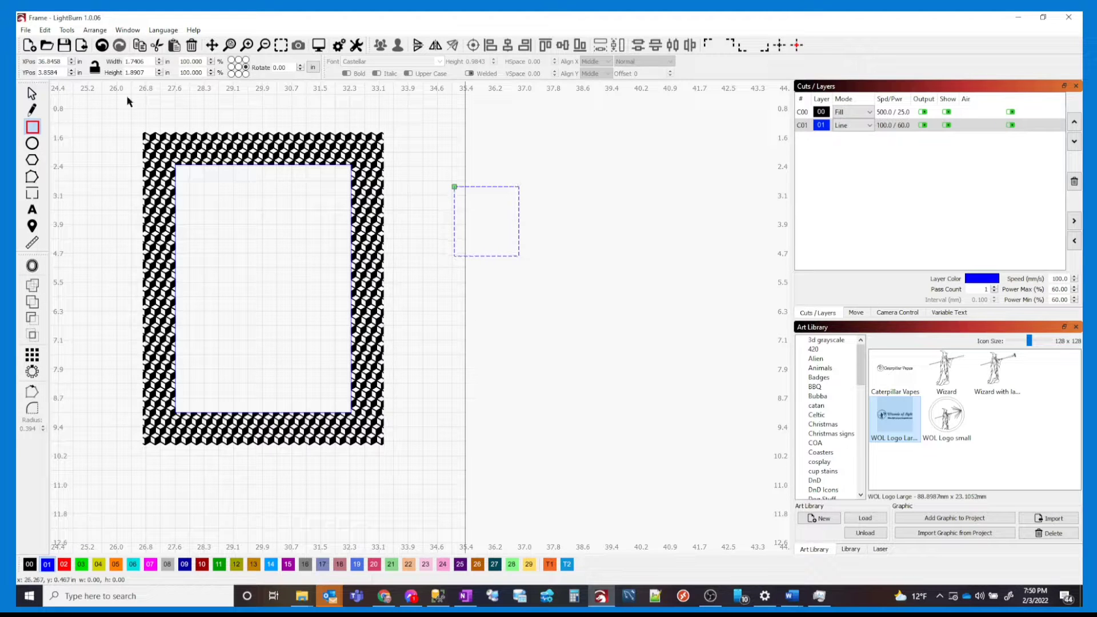
{"action": "key", "text": "Escape"}
{"action": "left_click", "coordinate": [385, 189], "text": "shift"}
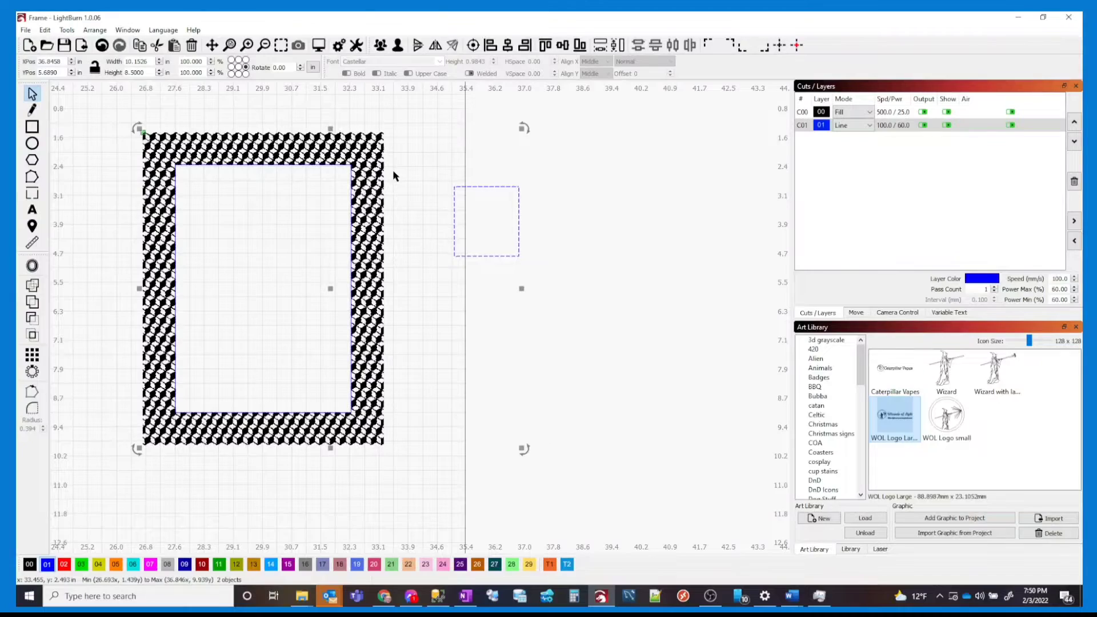
{"action": "left_click", "coordinate": [601, 49]}
{"action": "left_click", "coordinate": [601, 49]}
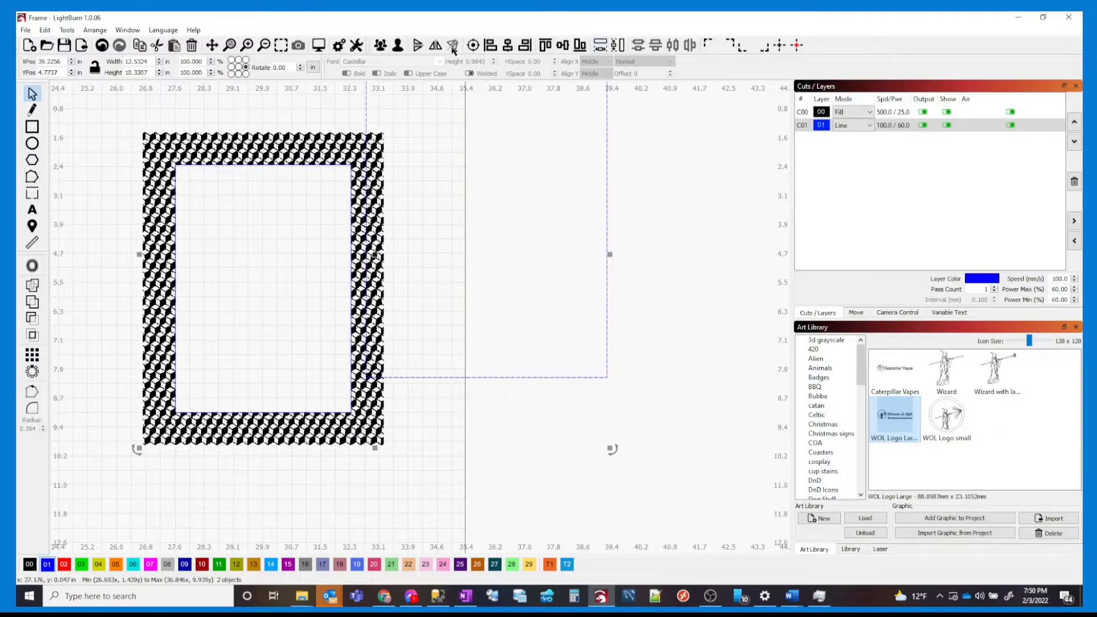
{"action": "left_click", "coordinate": [473, 46]}
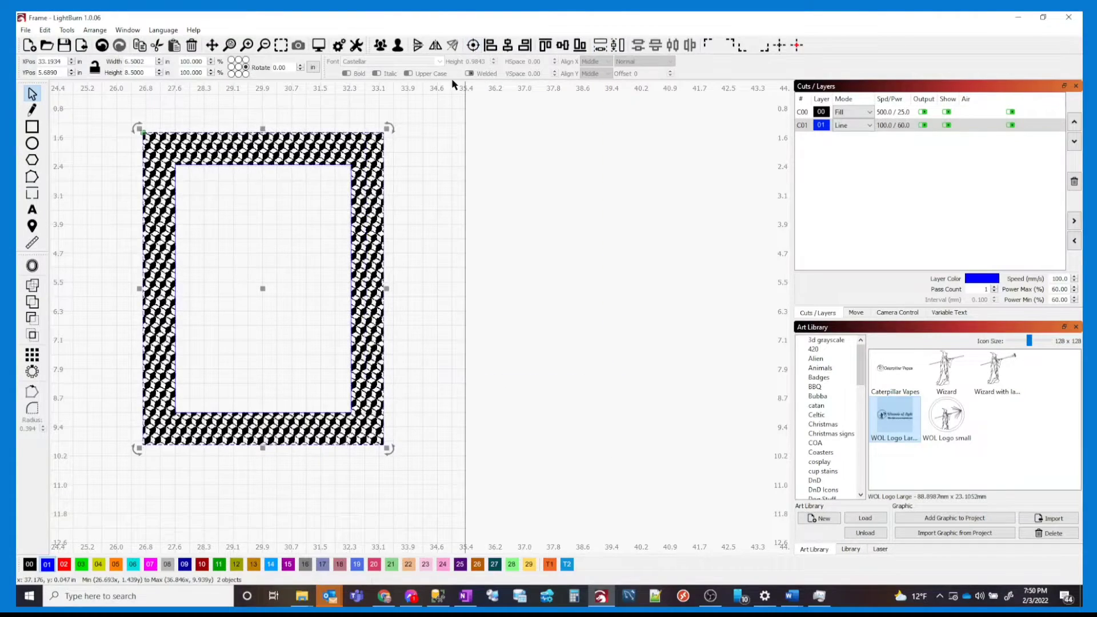
{"action": "left_click", "coordinate": [436, 256]}
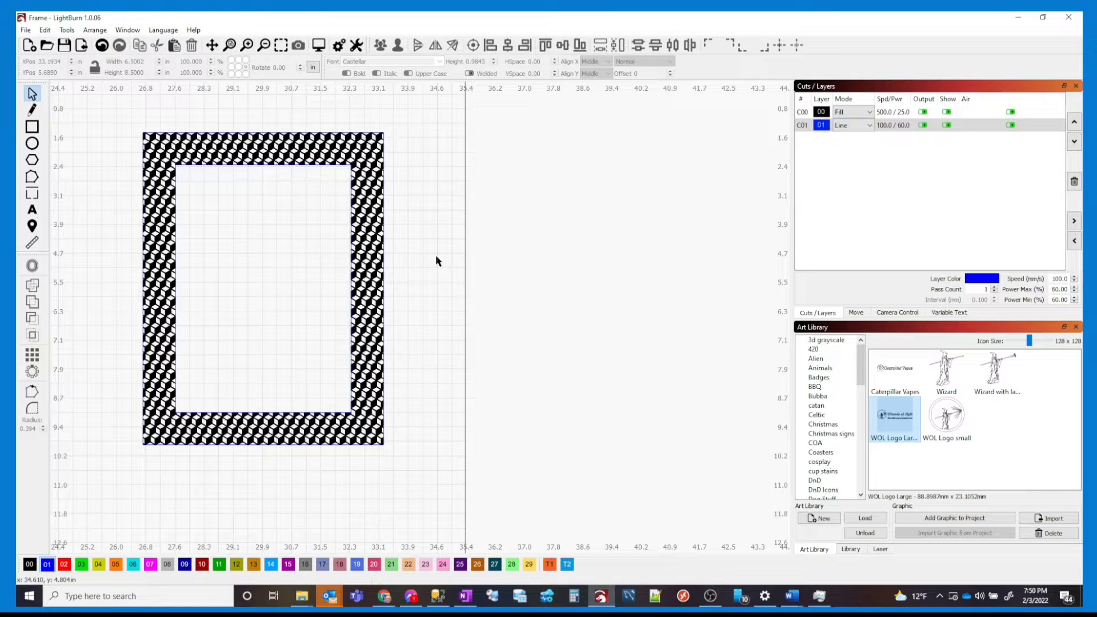
Select all three frame objects and show the materials Library panel
{"action": "scroll", "coordinate": [435, 255], "scroll_direction": "down", "scroll_amount": 1}
{"action": "scroll", "coordinate": [436, 256], "scroll_direction": "up", "scroll_amount": 1}
{"action": "left_click_drag", "start_coordinate": [432, 263], "coordinate": [430, 270]}
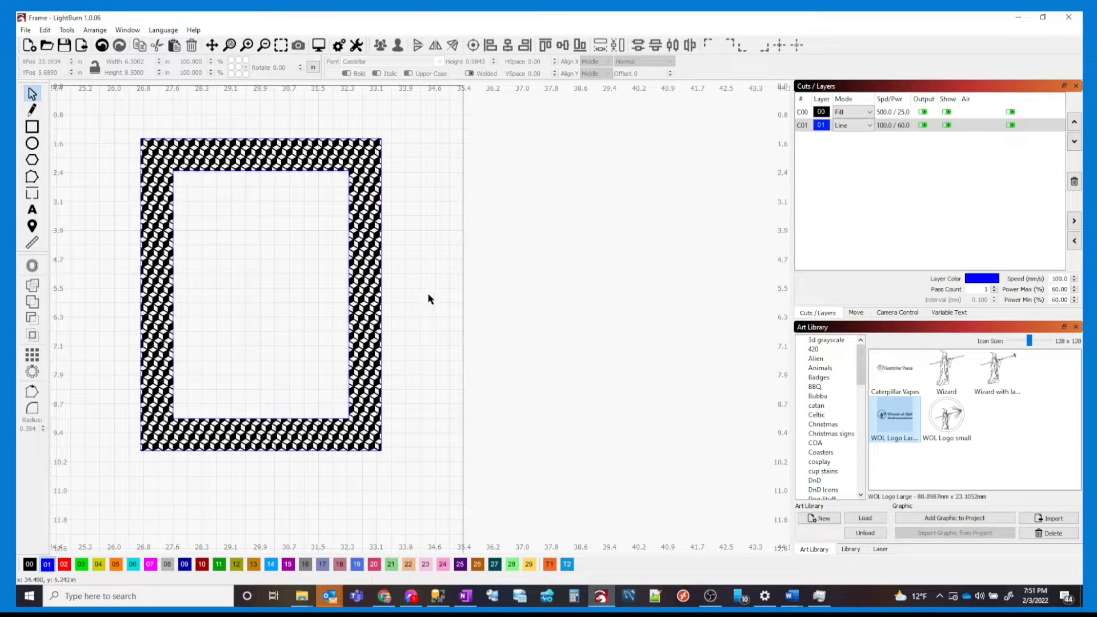
{"action": "key", "text": "ctrl+a"}
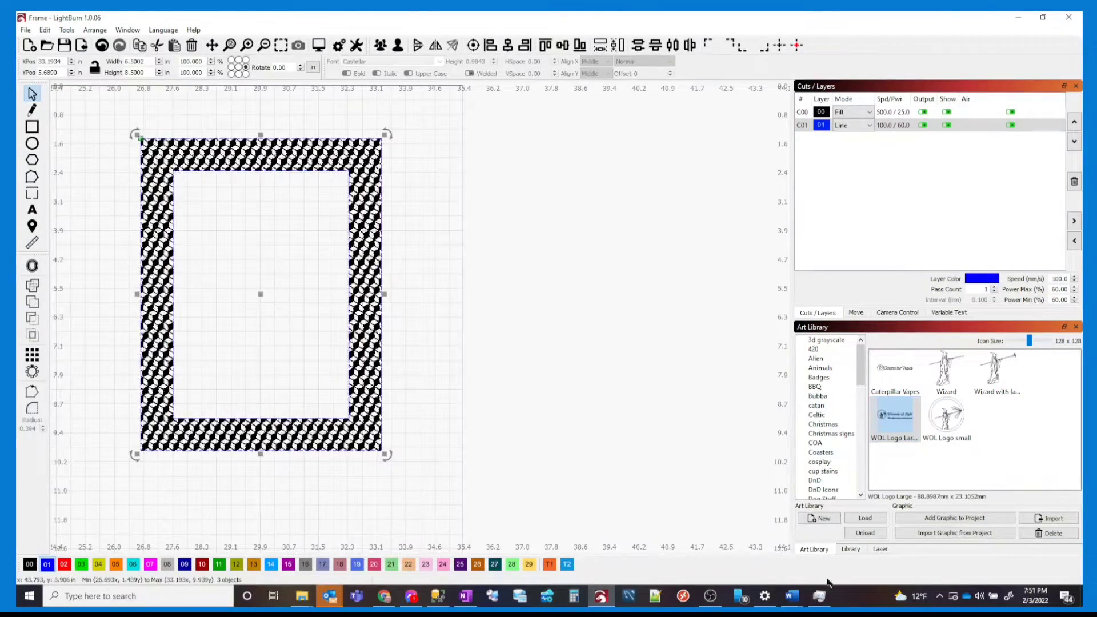
{"action": "left_click", "coordinate": [850, 549]}
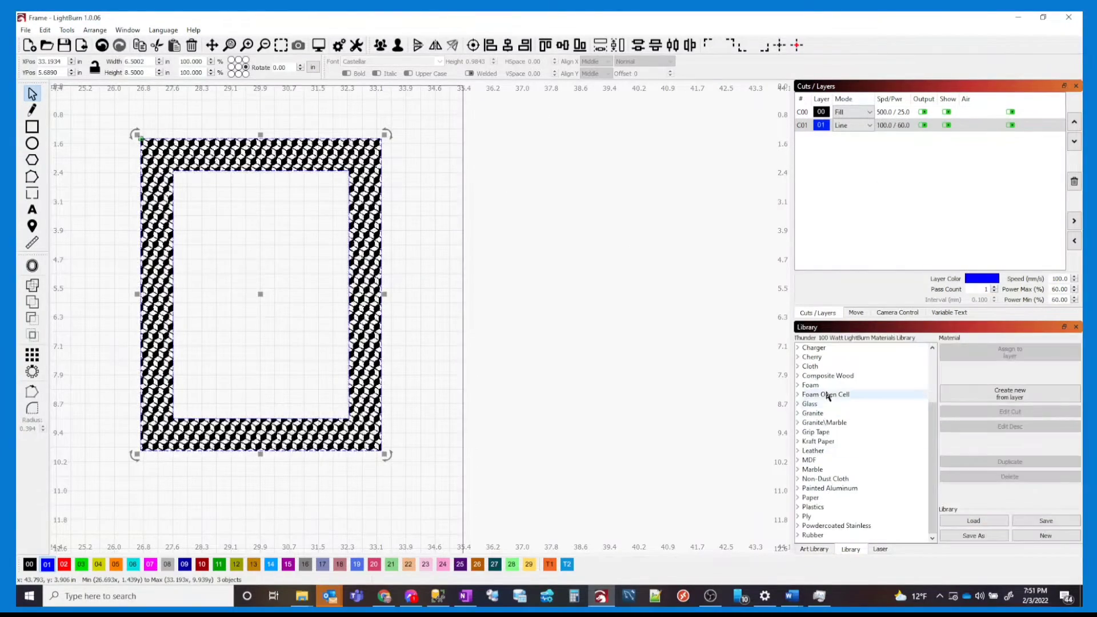
Assign the Cherry 0.5906in Cut preset and set the blue layer to Line mode
{"action": "double_click", "coordinate": [811, 357]}
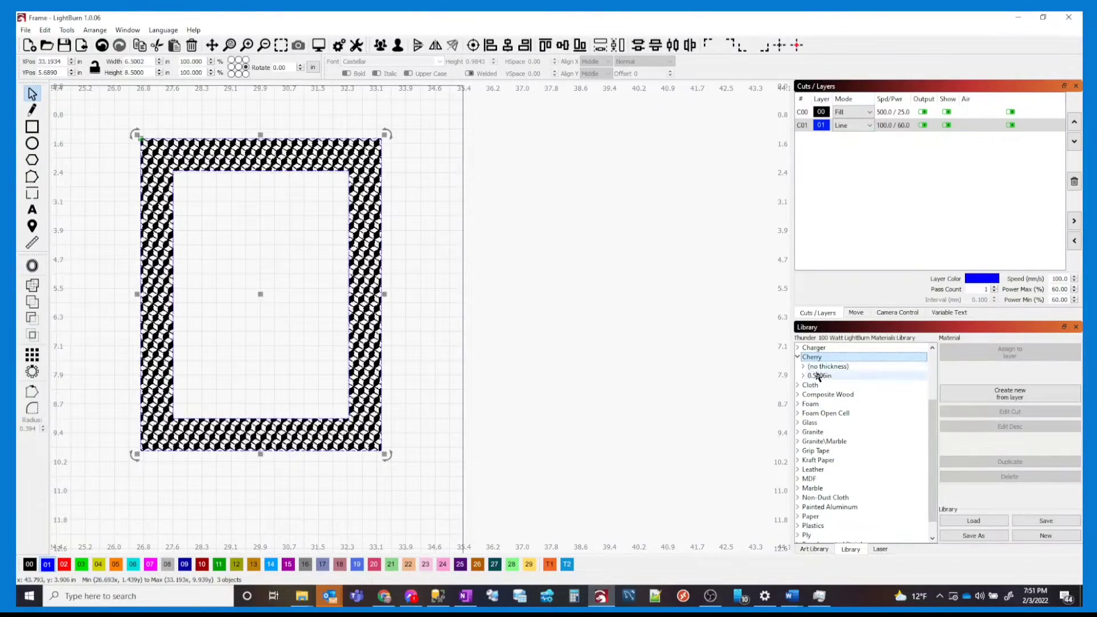
{"action": "double_click", "coordinate": [821, 376]}
{"action": "left_click", "coordinate": [825, 385]}
{"action": "left_click", "coordinate": [964, 354]}
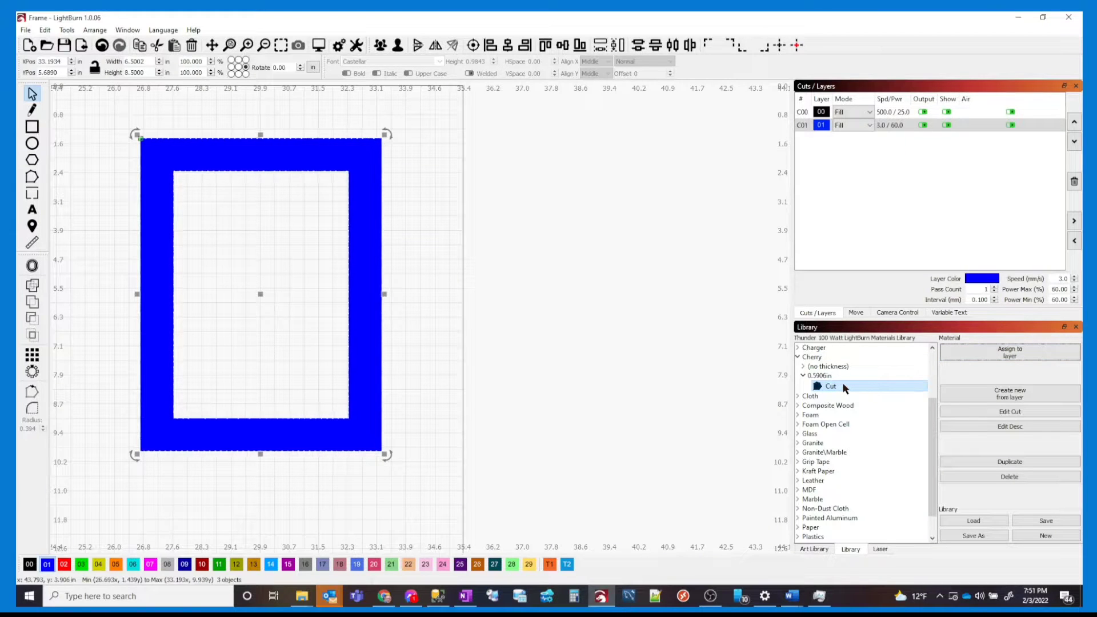
{"action": "left_click", "coordinate": [919, 128]}
{"action": "left_click", "coordinate": [868, 131]}
{"action": "left_click", "coordinate": [857, 136]}
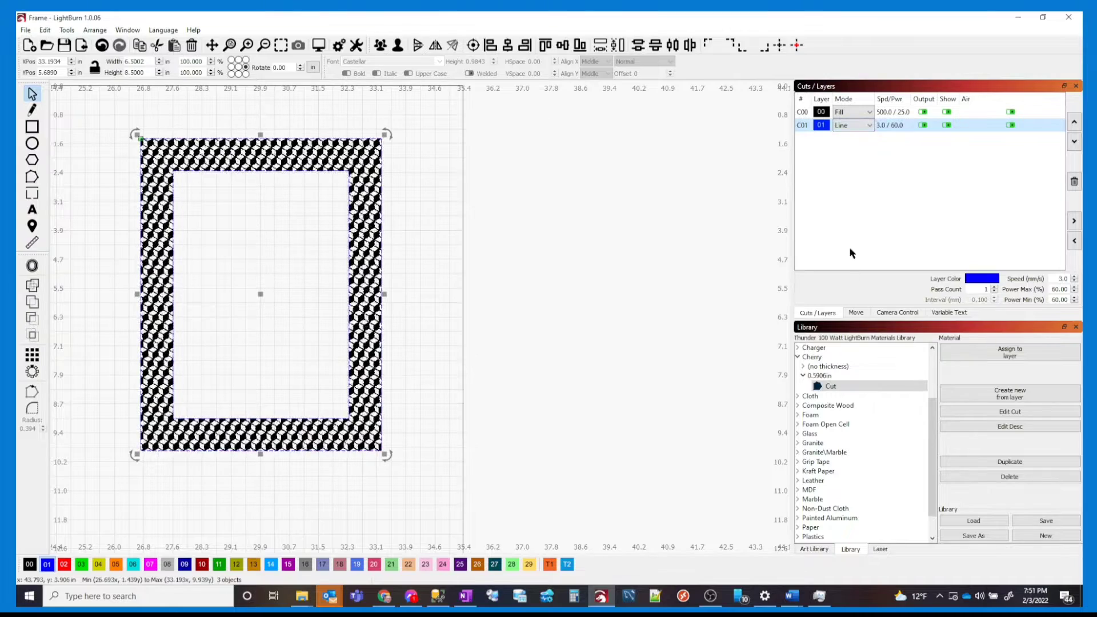
Change the Cherry Cut preset's mode to Line, reassign it, and save the library
{"action": "double_click", "coordinate": [841, 387]}
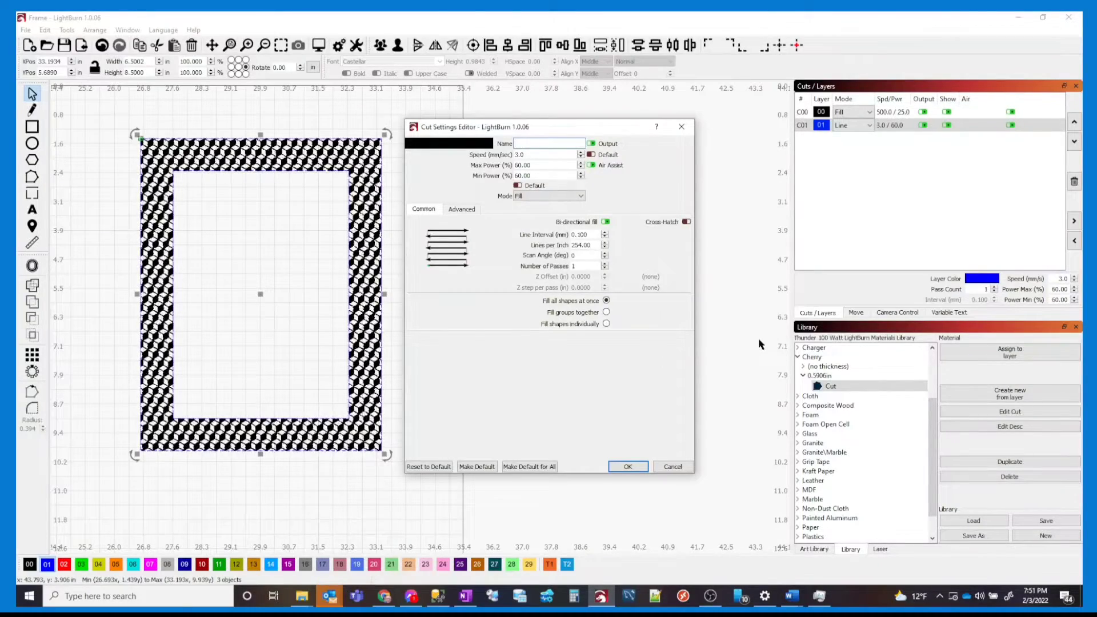
{"action": "left_click", "coordinate": [673, 467]}
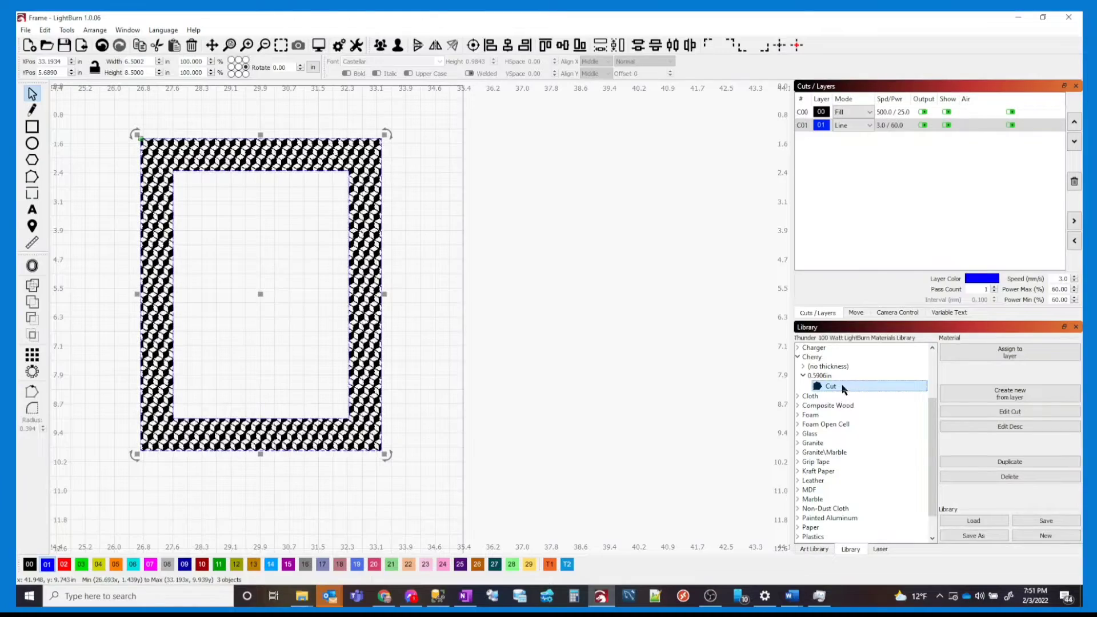
{"action": "left_click", "coordinate": [1010, 412]}
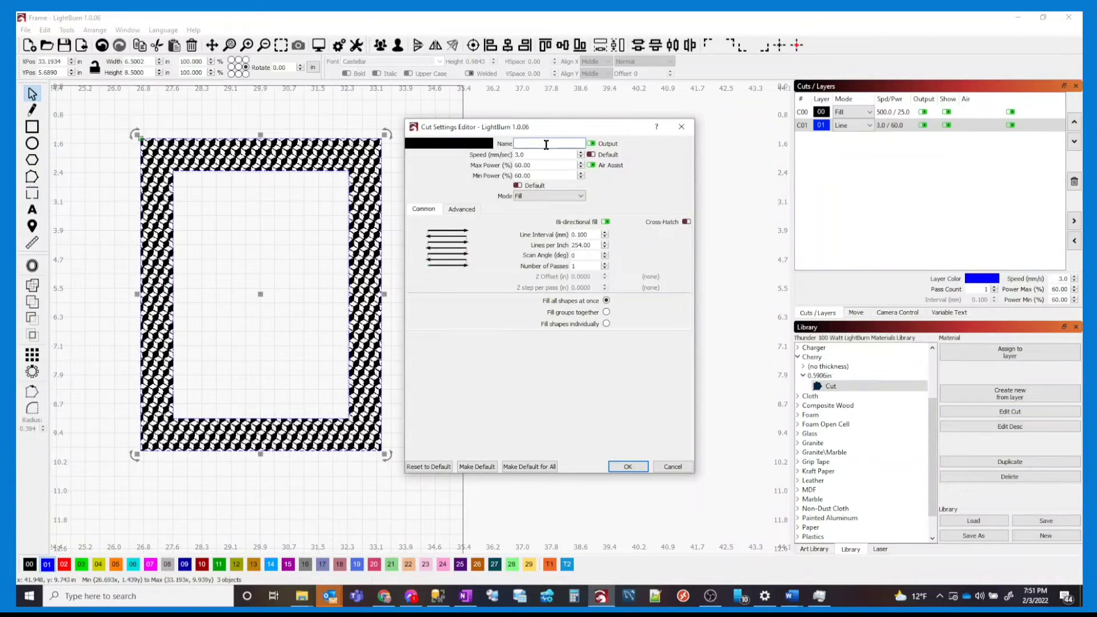
{"action": "left_click", "coordinate": [542, 195]}
{"action": "left_click", "coordinate": [531, 205]}
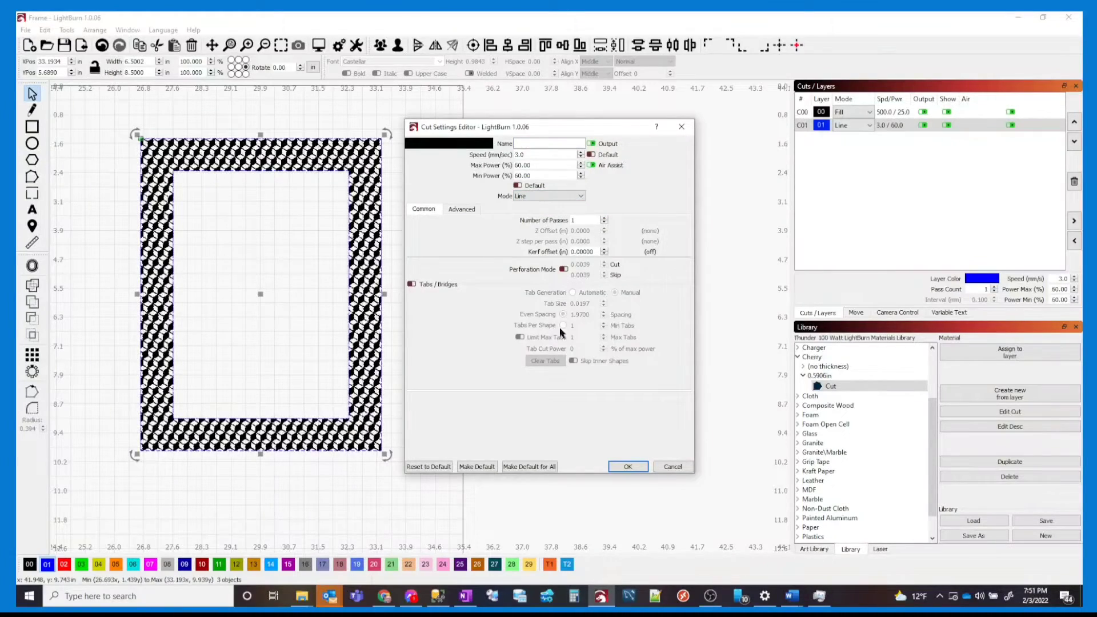
{"action": "left_click", "coordinate": [629, 466]}
{"action": "left_click", "coordinate": [842, 387]}
{"action": "left_click", "coordinate": [1003, 359]}
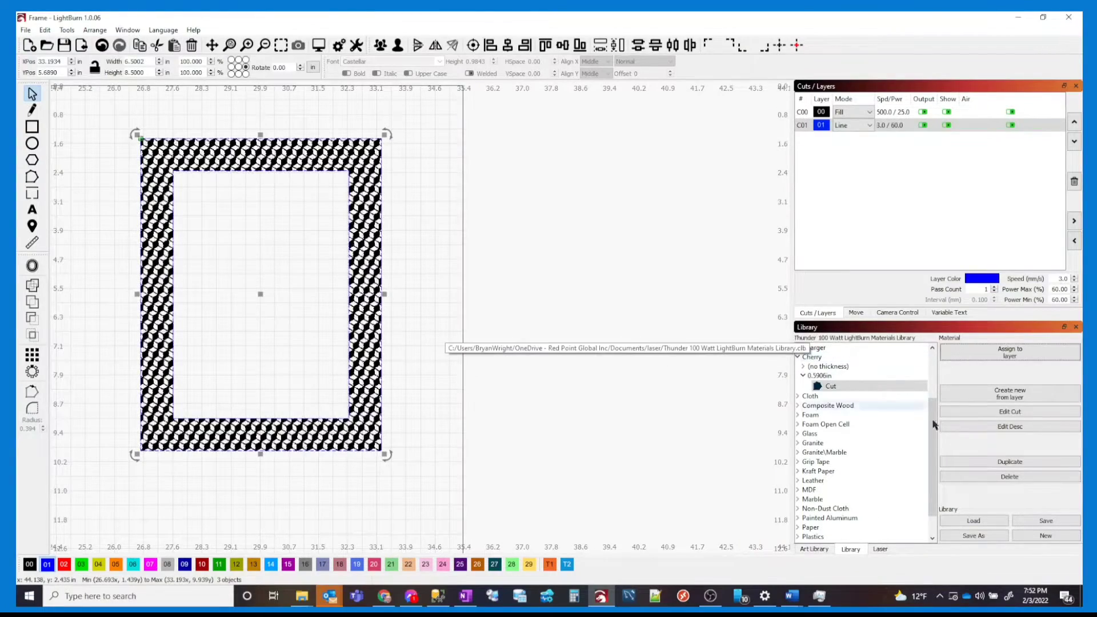
{"action": "left_click", "coordinate": [1048, 522]}
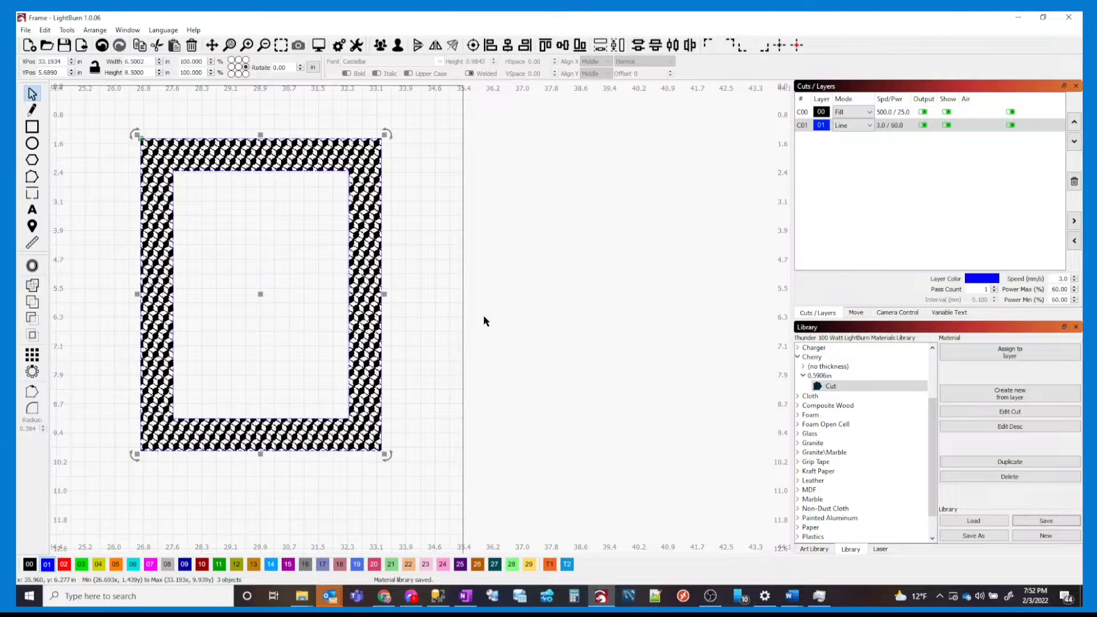
With C00 hidden, copy both rectangle outlines to the right, then select the copy's inner rectangle
{"action": "left_click", "coordinate": [443, 246]}
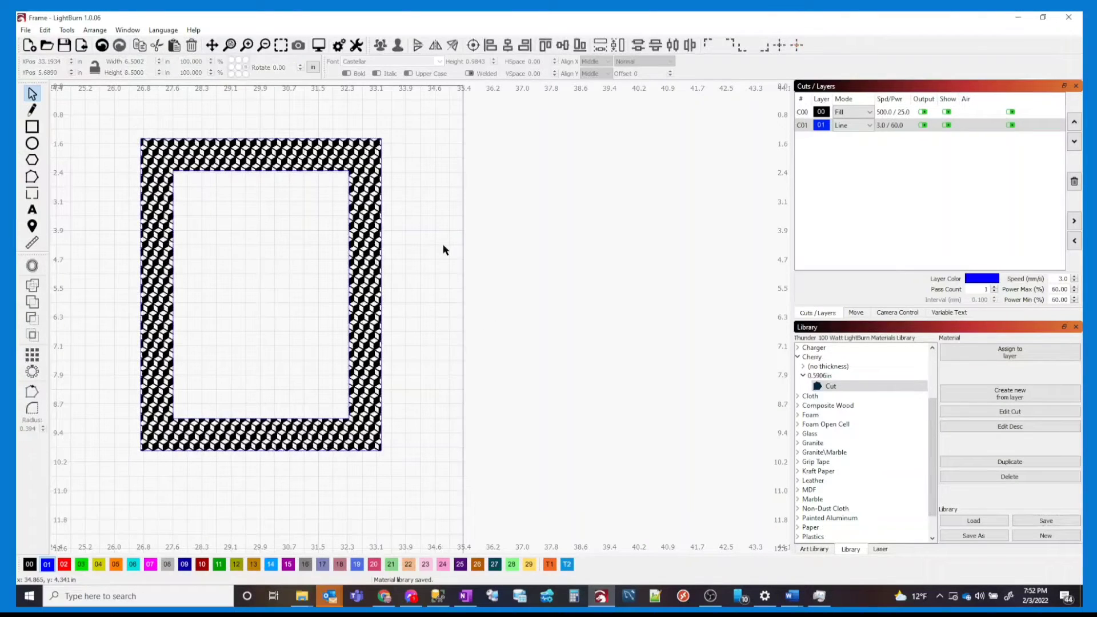
{"action": "left_click", "coordinate": [947, 112]}
{"action": "left_click_drag", "start_coordinate": [387, 269], "coordinate": [355, 245]}
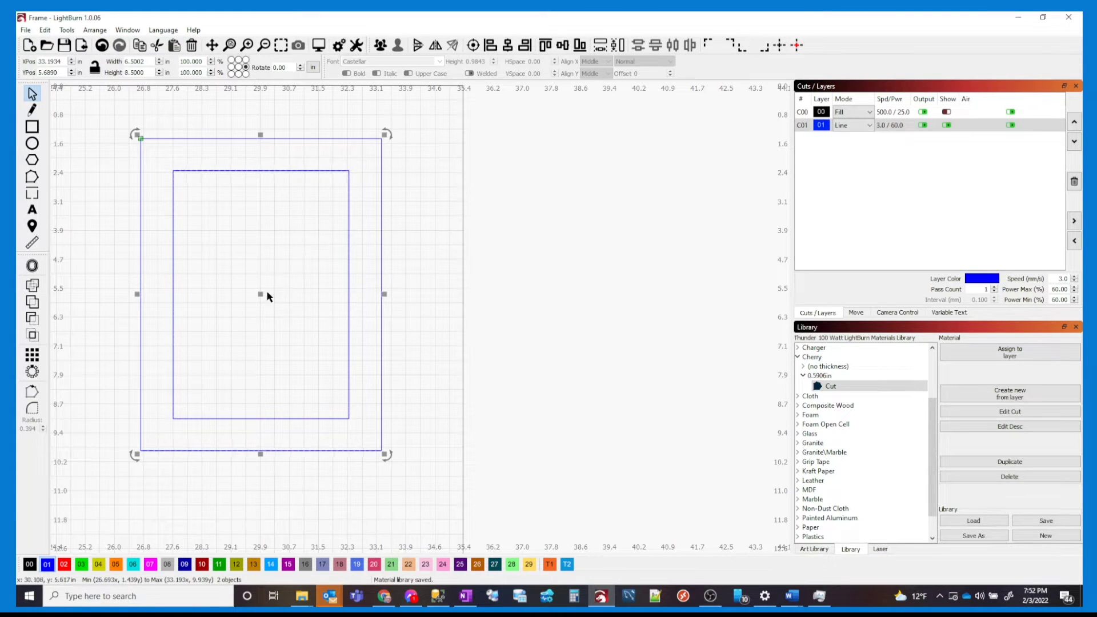
{"action": "left_click_drag", "start_coordinate": [263, 295], "coordinate": [612, 300]}
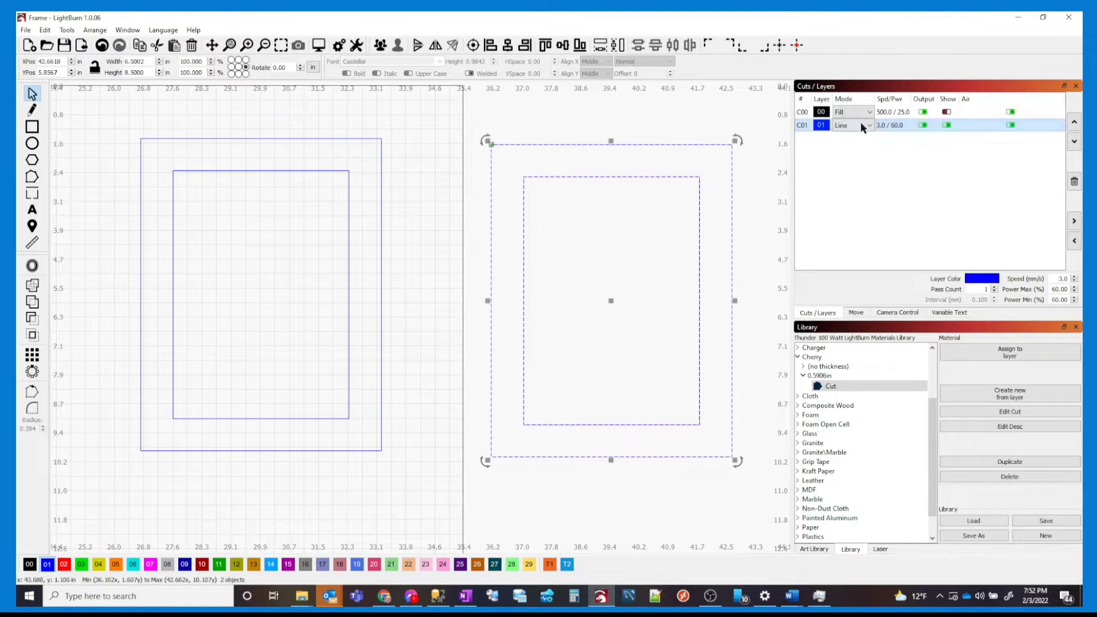
{"action": "left_click", "coordinate": [952, 114]}
{"action": "left_click", "coordinate": [952, 114]}
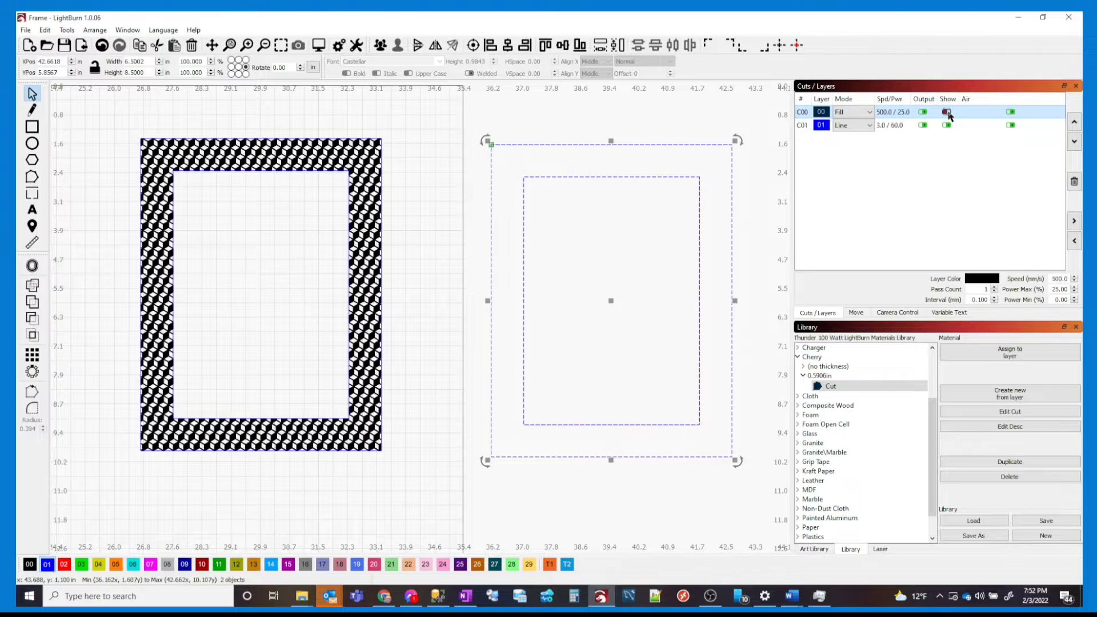
{"action": "left_click_drag", "start_coordinate": [718, 256], "coordinate": [510, 227]}
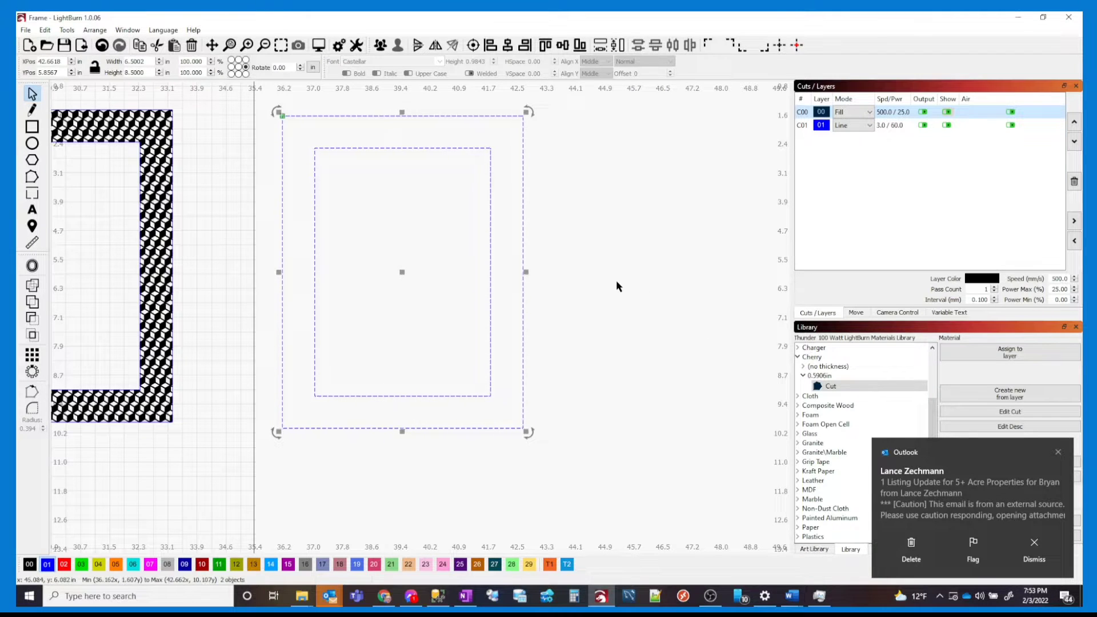
{"action": "left_click", "coordinate": [598, 283]}
{"action": "left_click", "coordinate": [490, 242]}
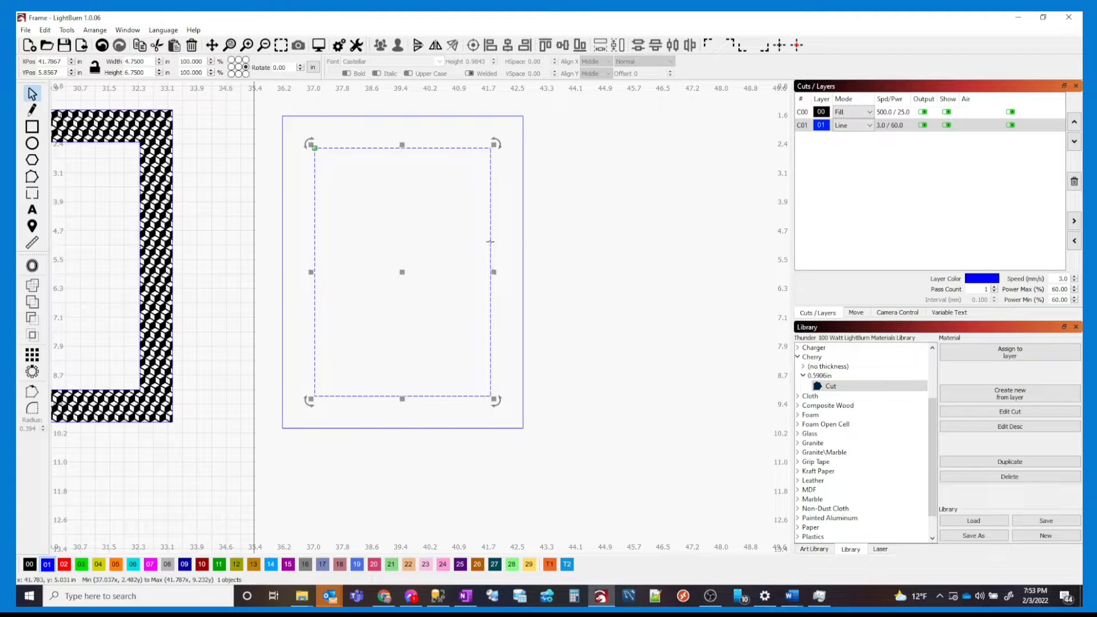
{"action": "left_click_drag", "start_coordinate": [148, 63], "coordinate": [72, 62]}
Resize the copied inner rectangle to 5 × 7 in around its centre anchor
{"action": "left_click", "coordinate": [239, 67]}
{"action": "left_click_drag", "start_coordinate": [146, 60], "coordinate": [65, 55]}
{"action": "type", "text": "5"}
{"action": "key", "text": "Tab"}
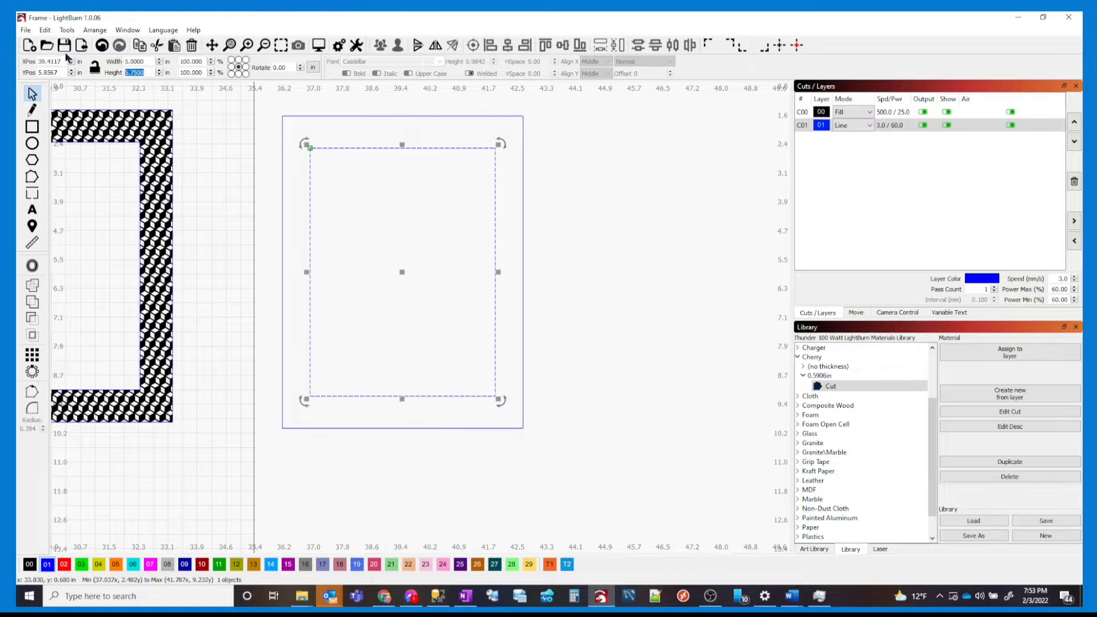
{"action": "type", "text": "7"}
{"action": "key", "text": "Tab"}
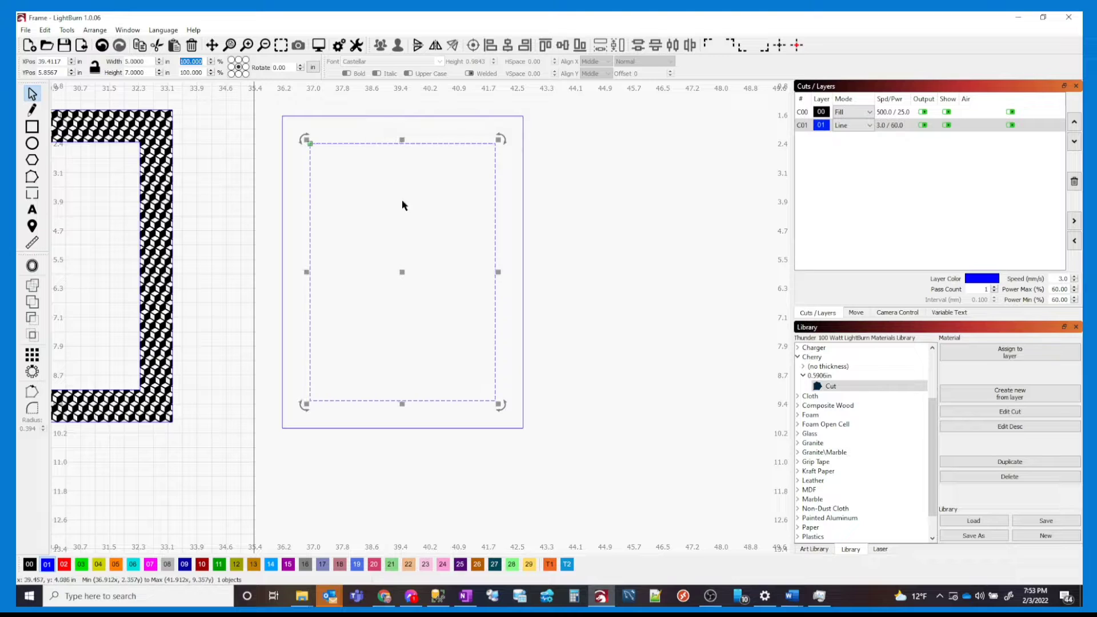
{"action": "left_click", "coordinate": [599, 341]}
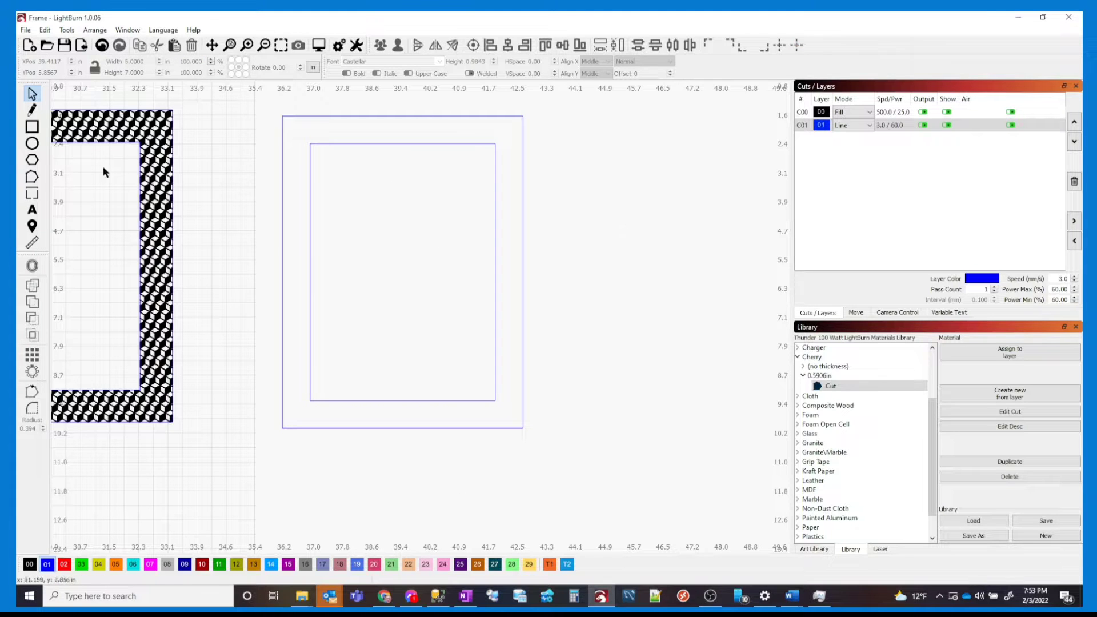
Draw a vertical line from the inner bottom-left corner down to the outer bottom edge
{"action": "scroll", "coordinate": [325, 397], "scroll_direction": "up", "scroll_amount": 6}
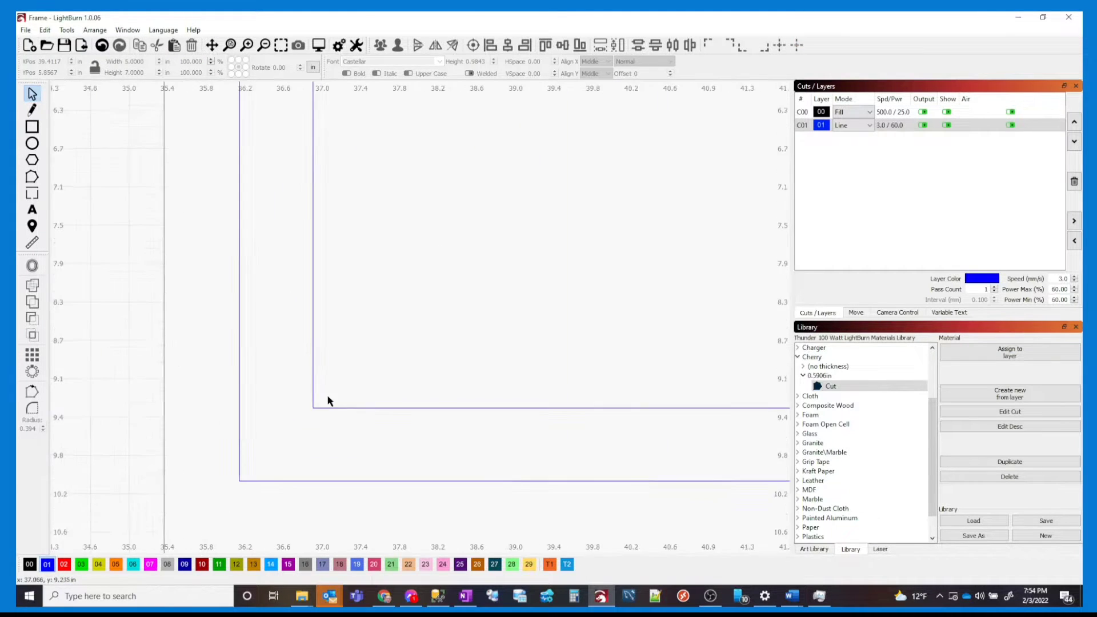
{"action": "left_click", "coordinate": [32, 110]}
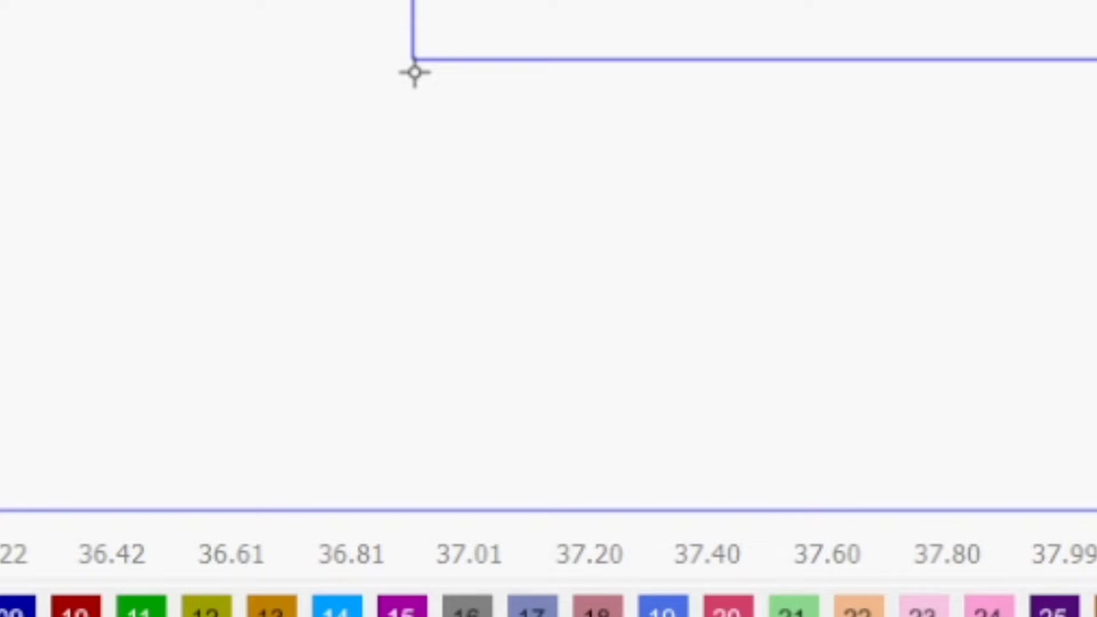
{"action": "left_click_drag", "start_coordinate": [415, 72], "coordinate": [411, 495]}
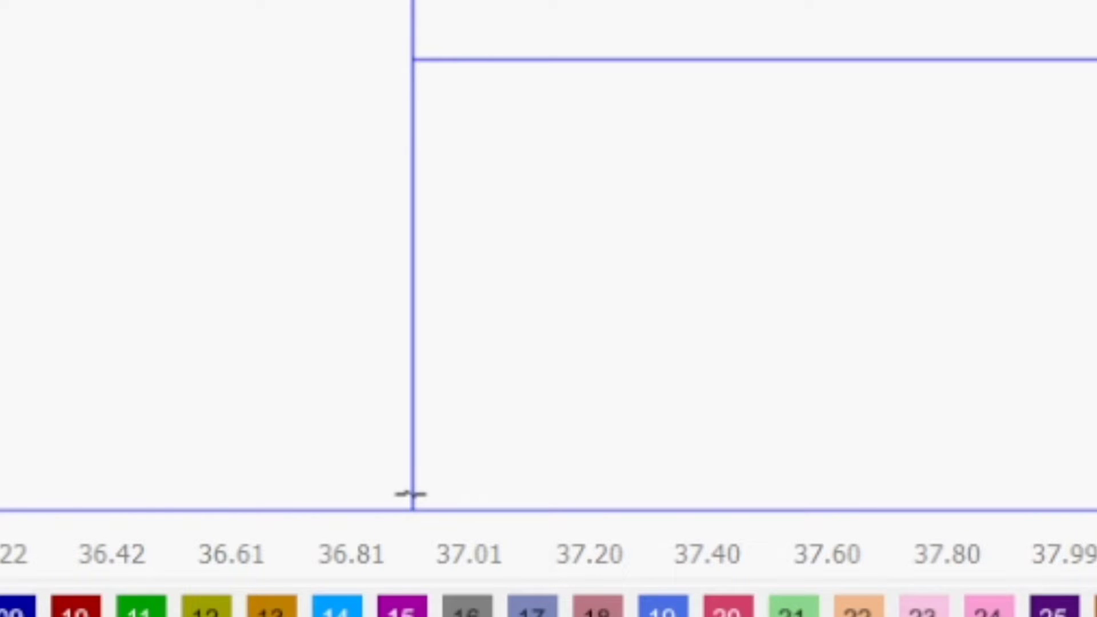
{"action": "mouse_move", "coordinate": [412, 495]}
{"action": "left_mouse_down"}
{"action": "mouse_move", "coordinate": [416, 396]}
{"action": "mouse_move", "coordinate": [416, 492]}
{"action": "left_mouse_up"}
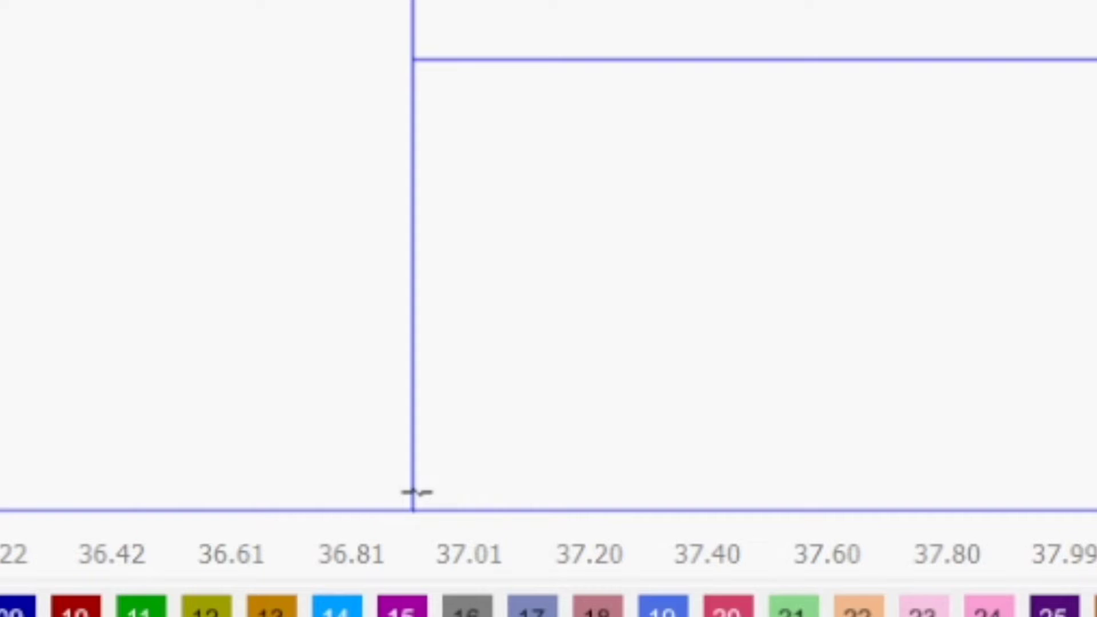
{"action": "left_click", "coordinate": [413, 494]}
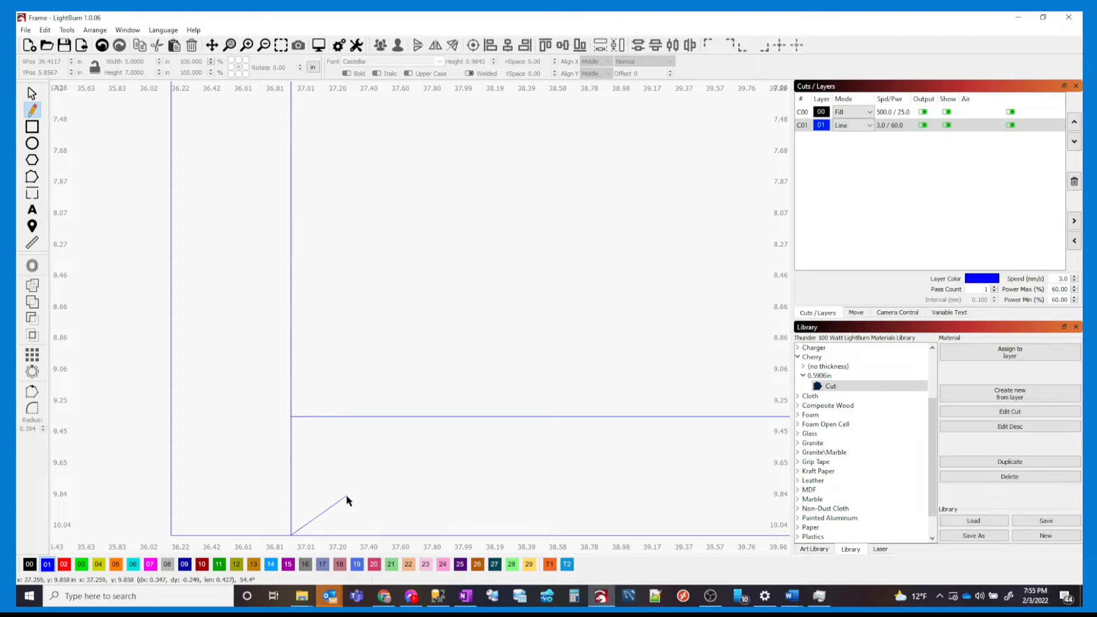
{"action": "key", "text": "Escape"}
Draw a matching line from the inner bottom-right corner, then select both rectangles and lines
{"action": "left_click_drag", "start_coordinate": [463, 497], "coordinate": [186, 434]}
{"action": "left_click_drag", "start_coordinate": [458, 433], "coordinate": [368, 421]}
{"action": "left_click_drag", "start_coordinate": [553, 421], "coordinate": [400, 416]}
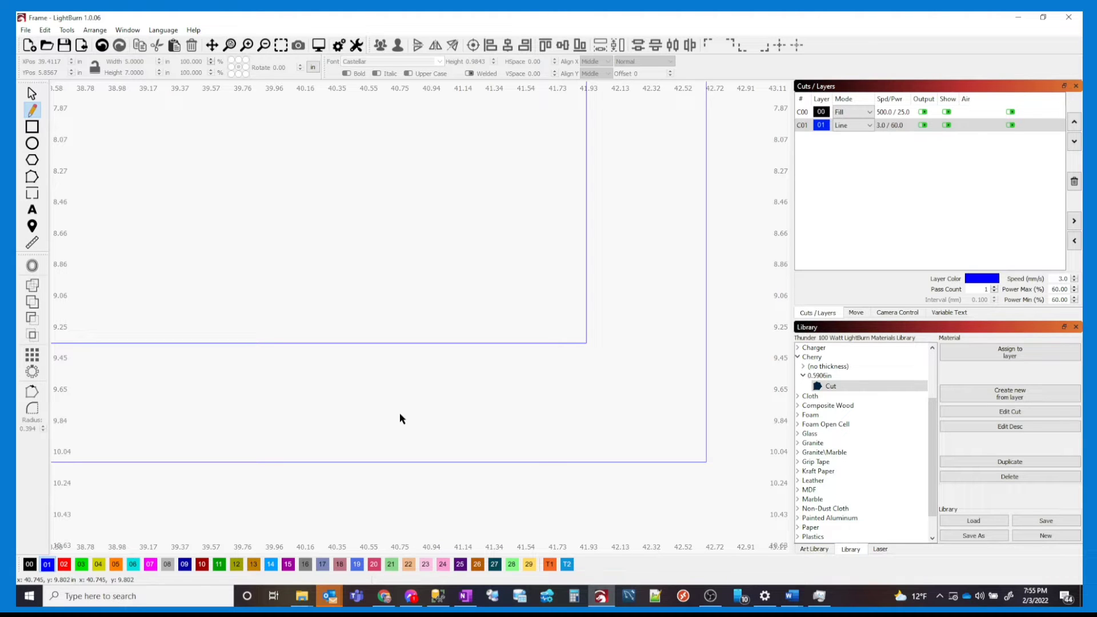
{"action": "left_click_drag", "start_coordinate": [339, 399], "coordinate": [263, 378]}
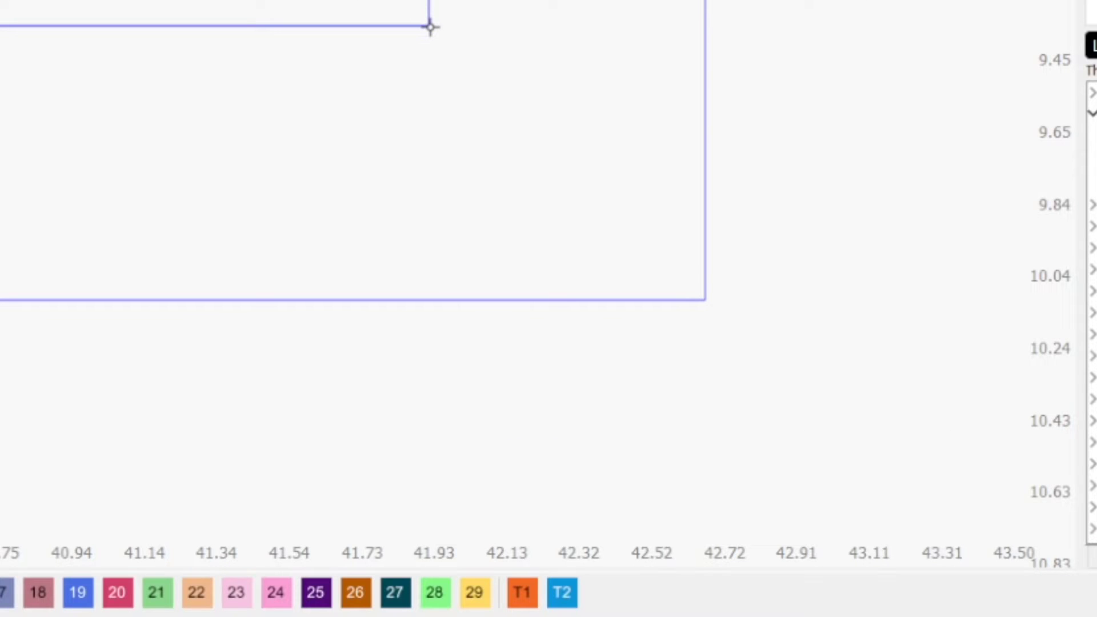
{"action": "left_click", "coordinate": [430, 26]}
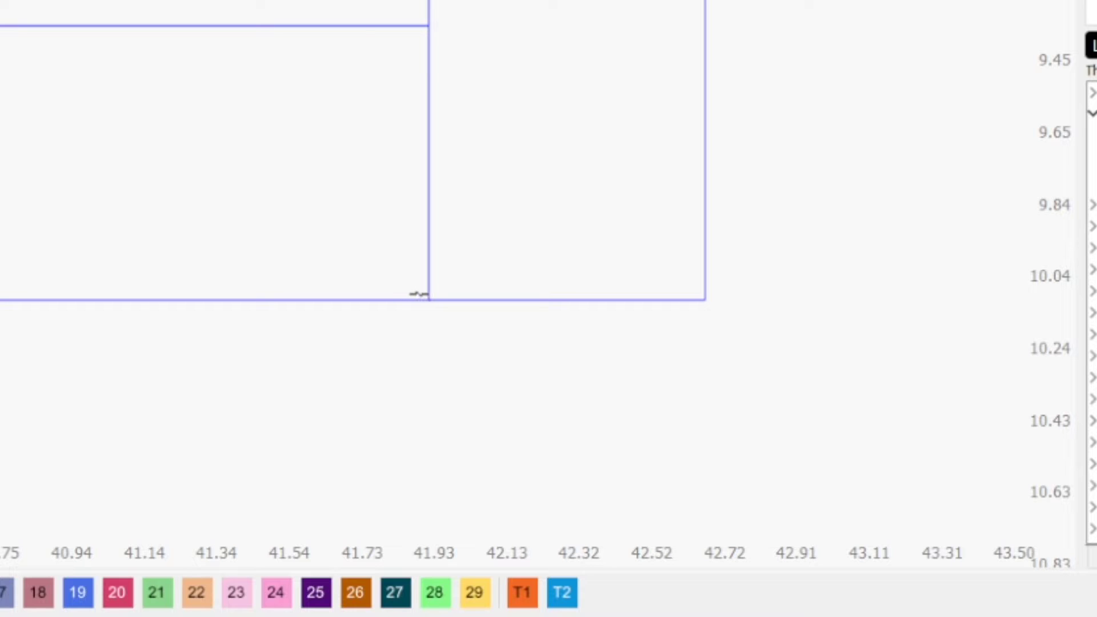
{"action": "left_click", "coordinate": [428, 299]}
{"action": "key", "text": "Escape"}
{"action": "left_click_drag", "start_coordinate": [0, 126], "coordinate": [61, 125]}
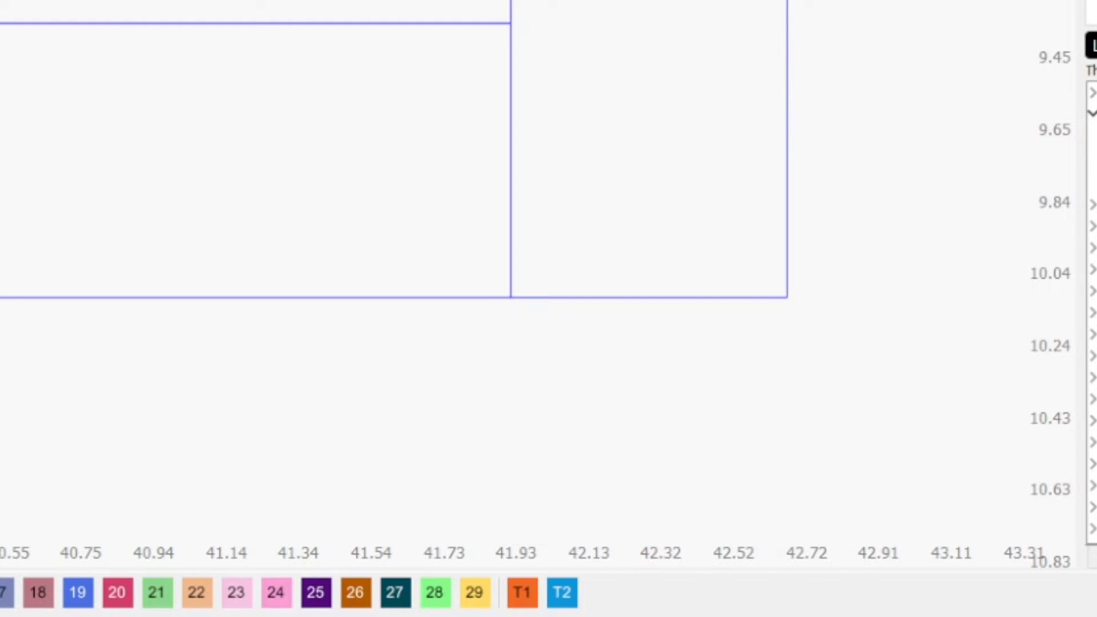
{"action": "left_click_drag", "start_coordinate": [236, 392], "coordinate": [72, 1]}
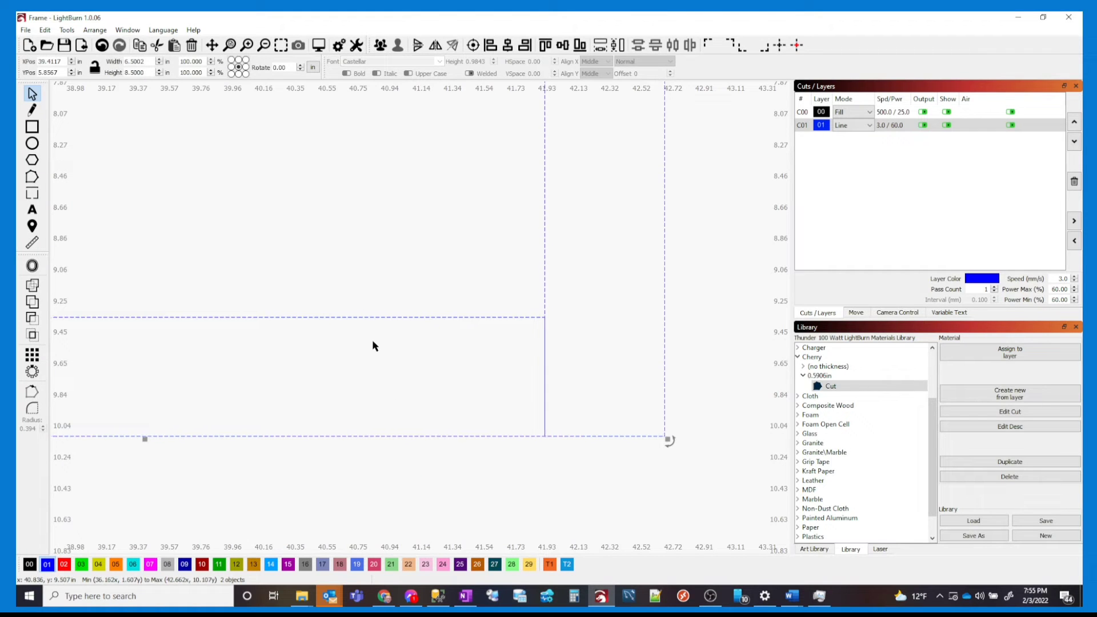
Convert the selected rectangles and lines to paths and switch to node editing
{"action": "right_click", "coordinate": [254, 324]}
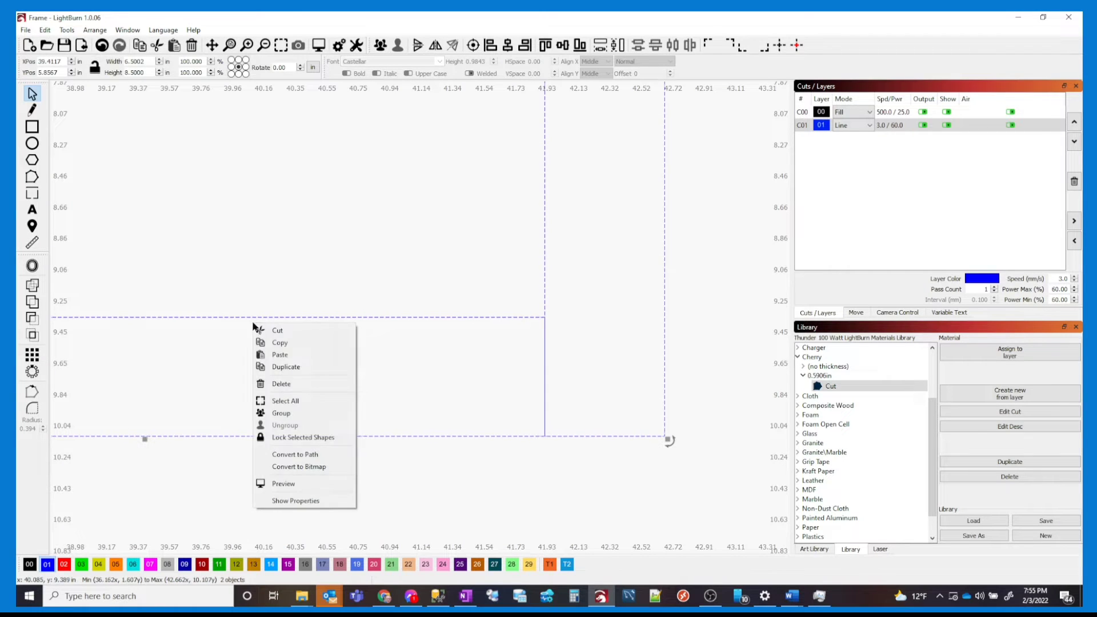
{"action": "left_click", "coordinate": [319, 454]}
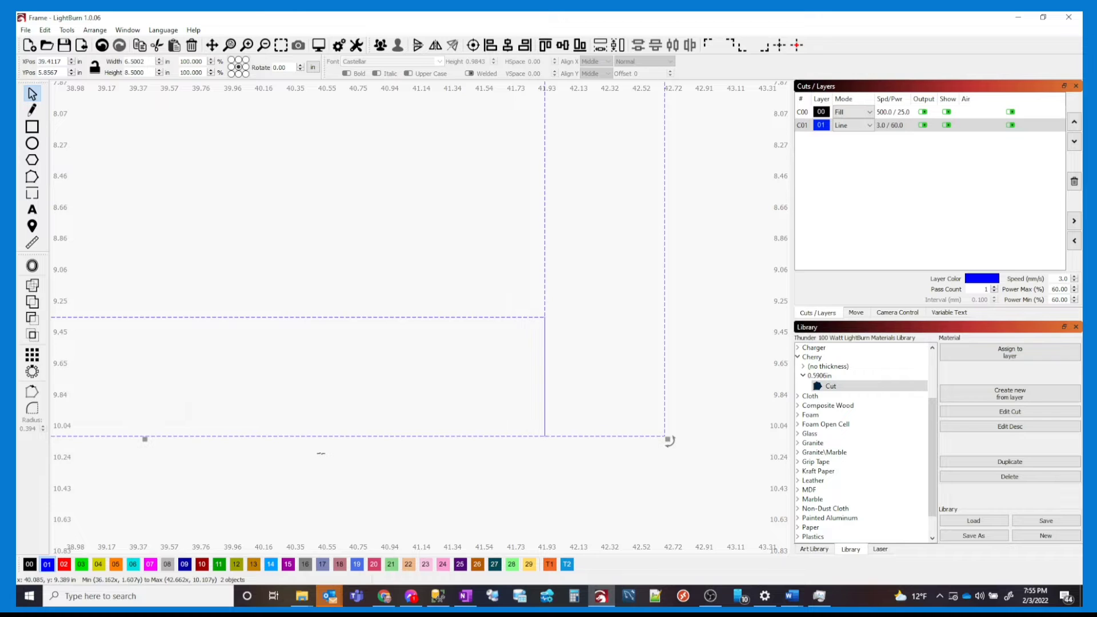
{"action": "left_click", "coordinate": [32, 177]}
{"action": "scroll", "coordinate": [540, 436], "scroll_direction": "up", "scroll_amount": 5}
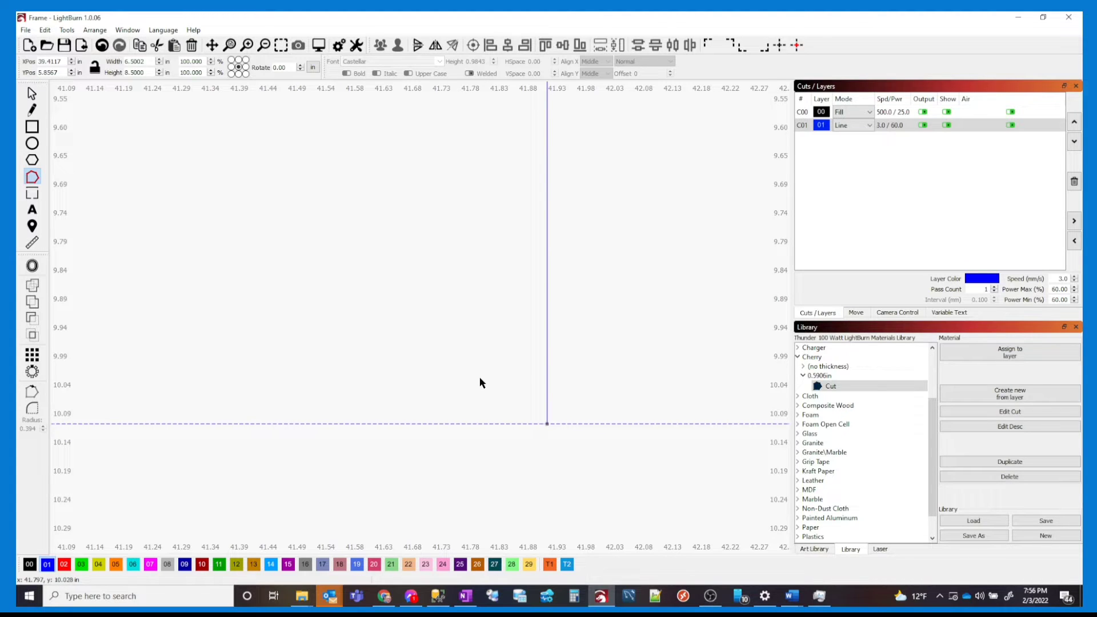
Adjust the left connecting line's bottom node and select the outer frame path
{"action": "left_click", "coordinate": [547, 411]}
{"action": "mouse_move", "coordinate": [547, 423]}
{"action": "left_mouse_down"}
{"action": "mouse_move", "coordinate": [547, 407]}
{"action": "mouse_move", "coordinate": [547, 424]}
{"action": "left_mouse_up"}
{"action": "left_click", "coordinate": [519, 424]}
{"action": "scroll", "coordinate": [495, 384], "scroll_direction": "down", "scroll_amount": 3}
{"action": "left_click_drag", "start_coordinate": [469, 347], "coordinate": [788, 335]}
{"action": "left_click_drag", "start_coordinate": [250, 314], "coordinate": [572, 316]}
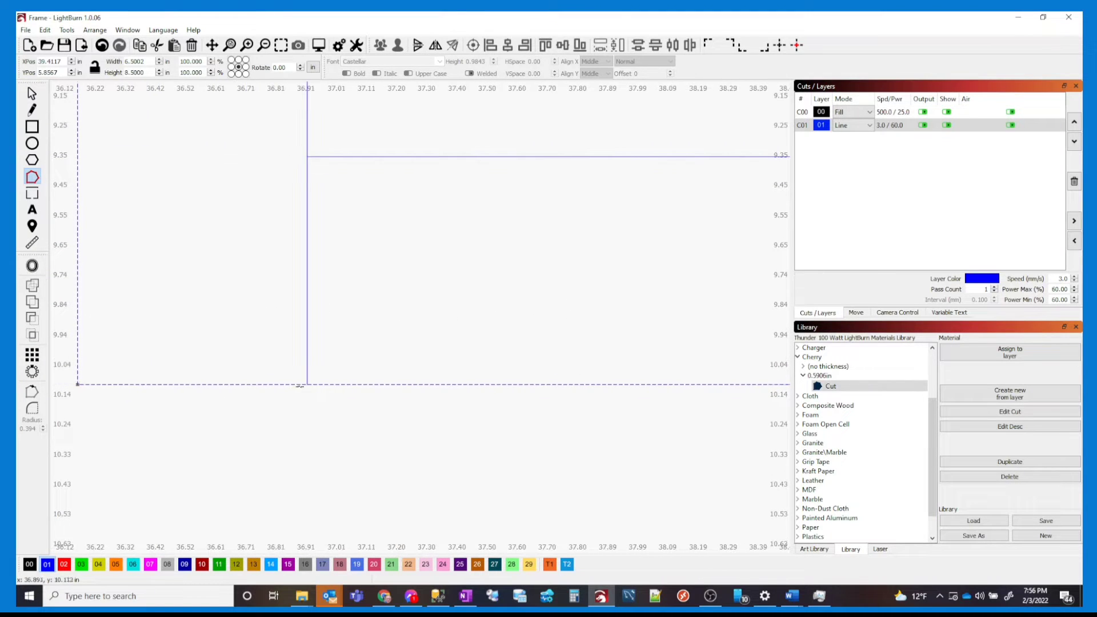
Delete the box's bottom segment and extend the open path's end node downward
{"action": "scroll", "coordinate": [307, 385], "scroll_direction": "up", "scroll_amount": 3}
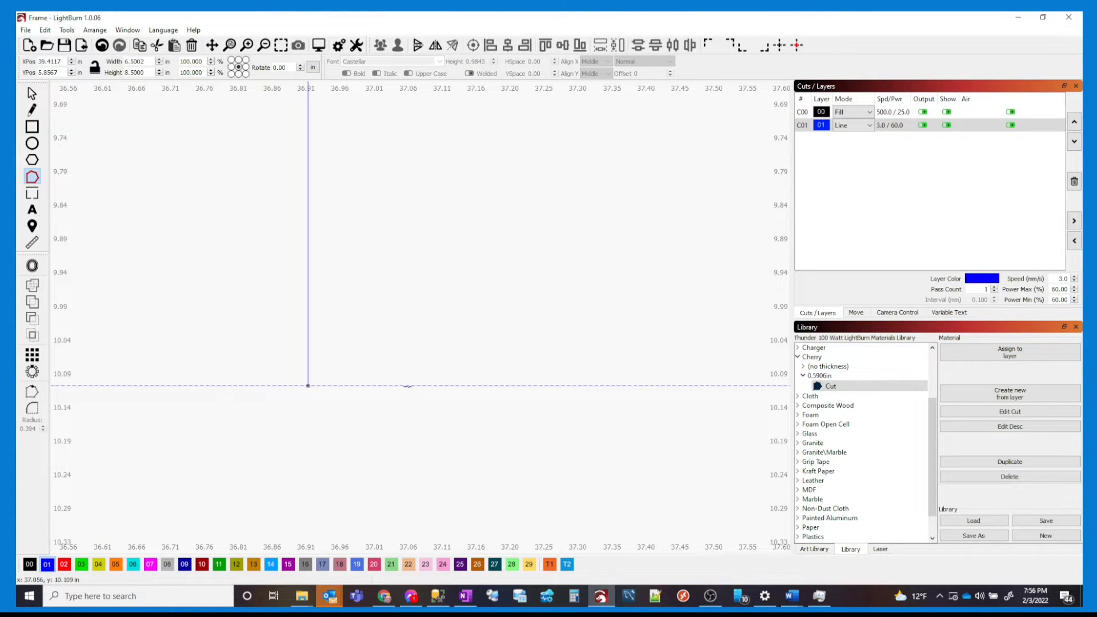
{"action": "scroll", "coordinate": [426, 400], "scroll_direction": "down", "scroll_amount": 4}
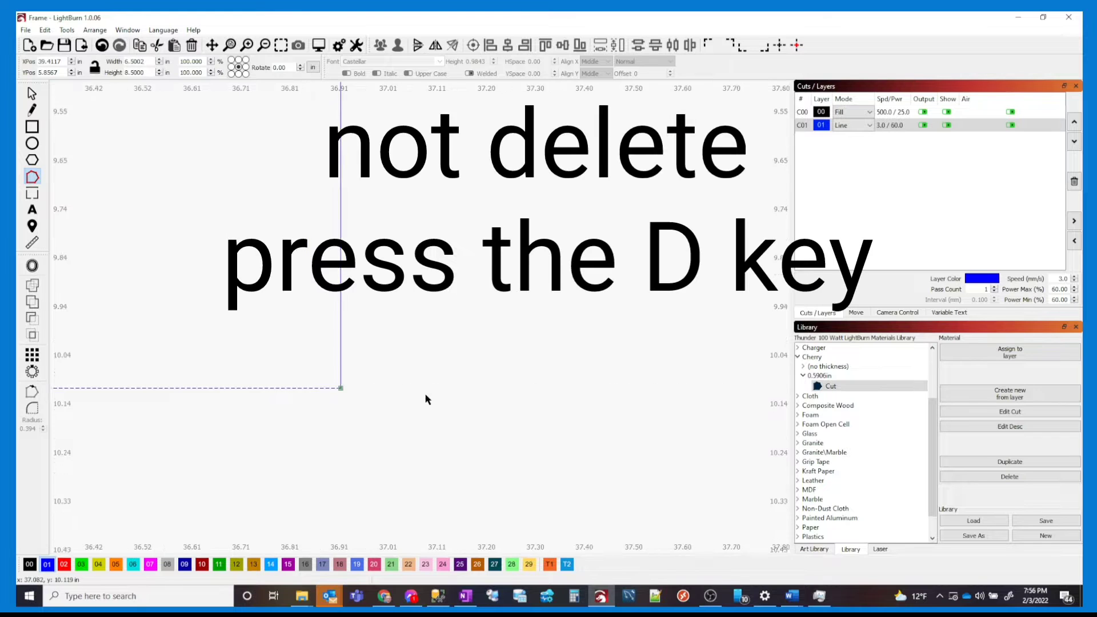
{"action": "left_click_drag", "start_coordinate": [544, 412], "coordinate": [600, 404]}
{"action": "scroll", "coordinate": [527, 404], "scroll_direction": "down", "scroll_amount": 4}
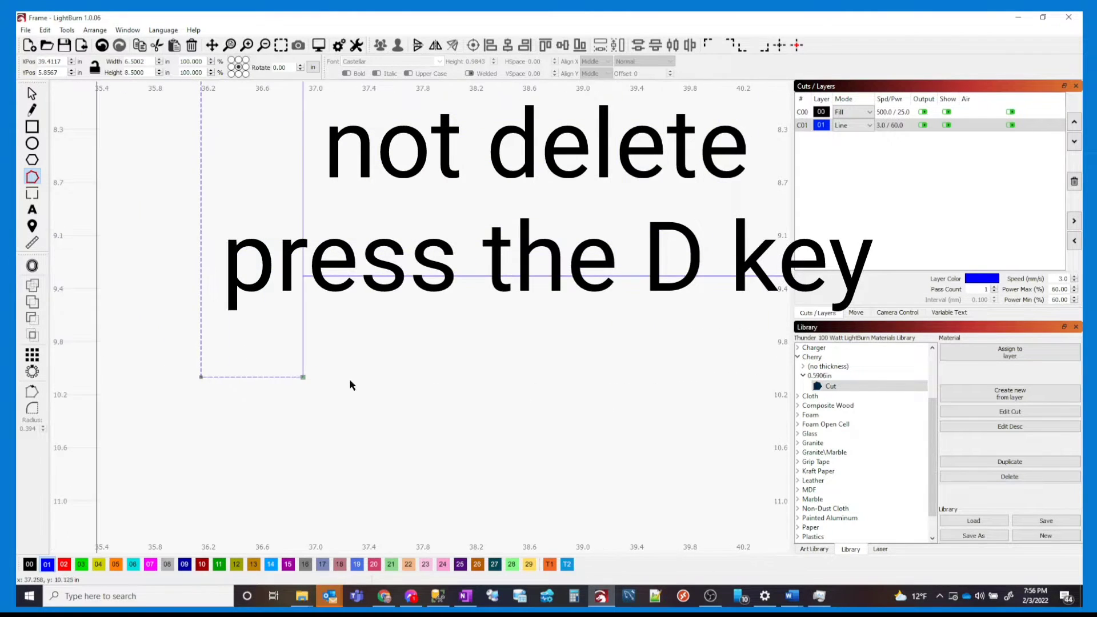
{"action": "mouse_move", "coordinate": [597, 230]}
{"action": "left_mouse_down"}
{"action": "mouse_move", "coordinate": [585, 278]}
{"action": "mouse_move", "coordinate": [595, 232]}
{"action": "left_mouse_up"}
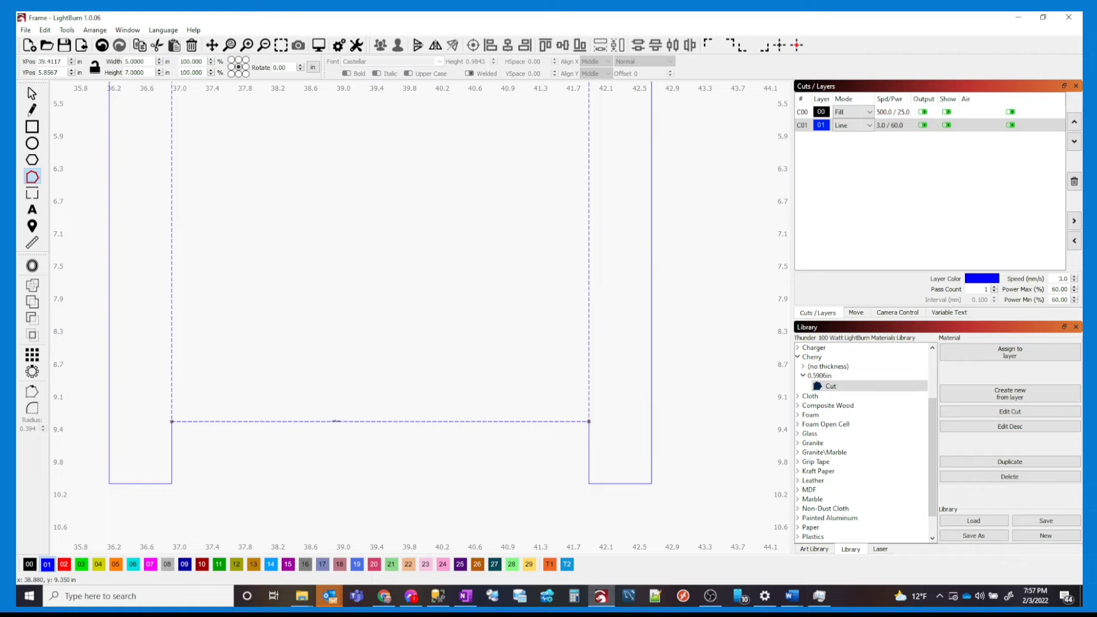
{"action": "key", "text": "d"}
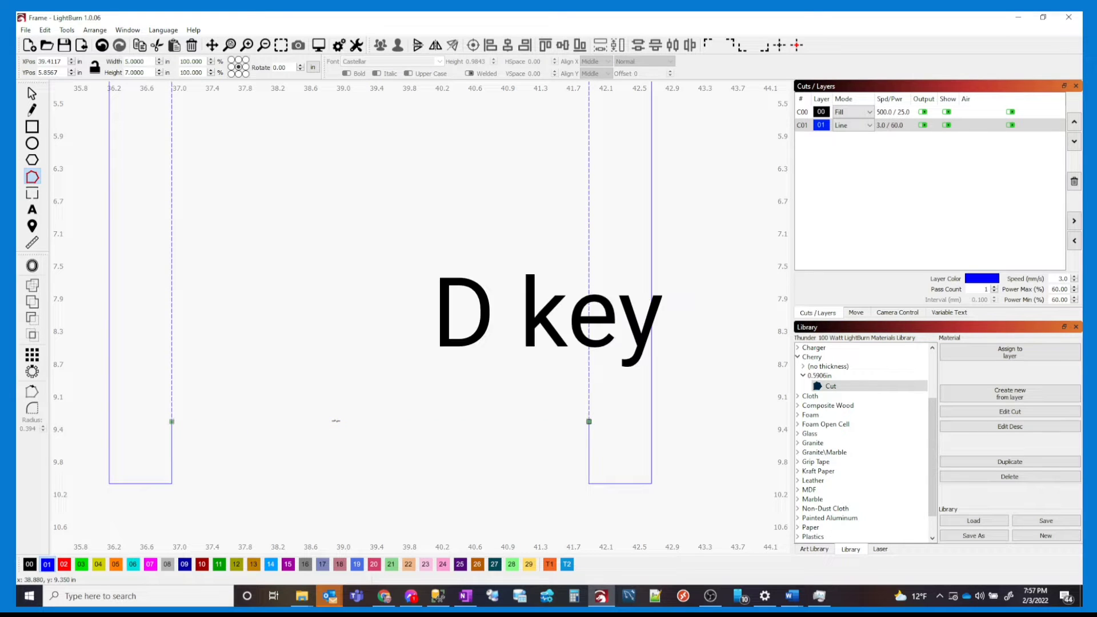
{"action": "scroll", "coordinate": [171, 430], "scroll_direction": "up", "scroll_amount": 3}
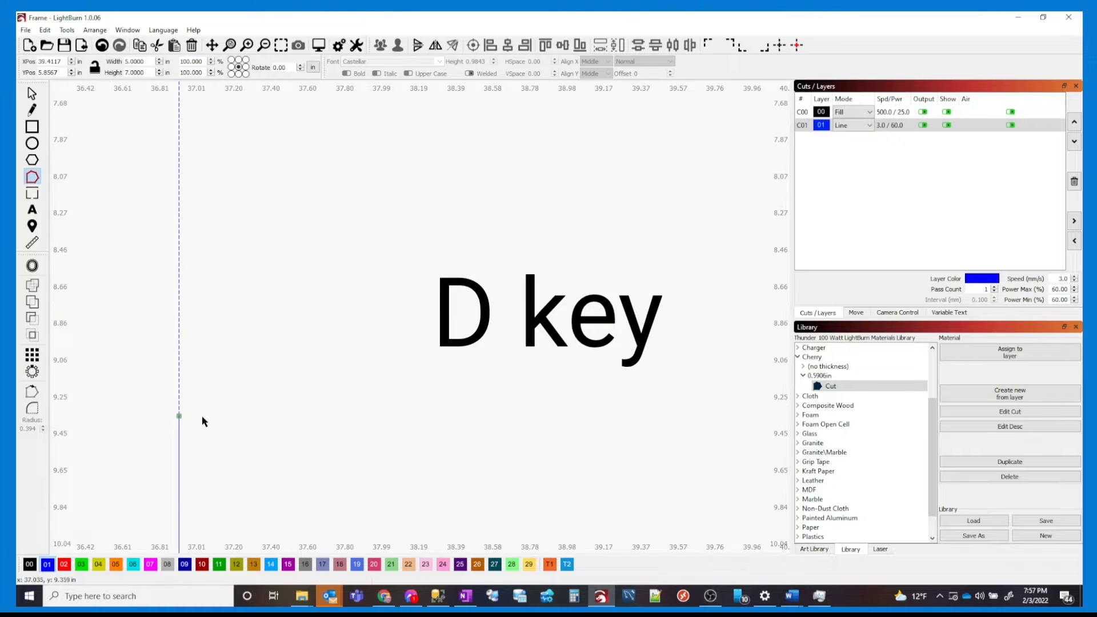
{"action": "mouse_move", "coordinate": [179, 416]}
{"action": "left_mouse_down"}
{"action": "mouse_move", "coordinate": [179, 433]}
{"action": "mouse_move", "coordinate": [179, 416]}
{"action": "mouse_move", "coordinate": [213, 392]}
{"action": "mouse_move", "coordinate": [196, 380]}
{"action": "mouse_move", "coordinate": [179, 416]}
{"action": "left_mouse_up"}
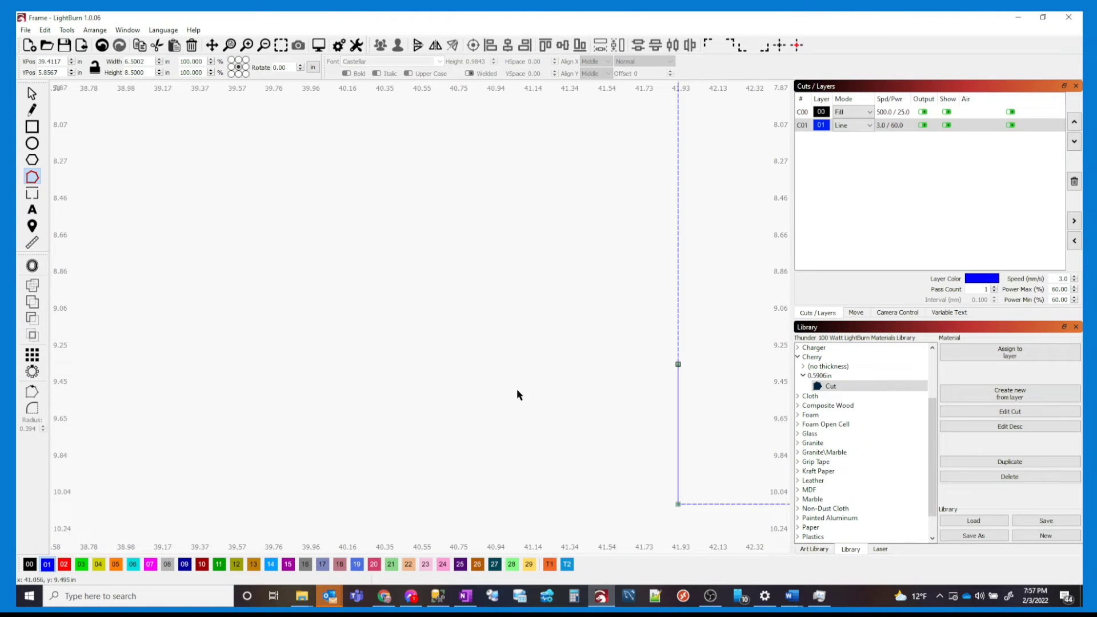
Snap the right line's top node to the corner and delete the midway nodes on both legs
{"action": "left_click_drag", "start_coordinate": [569, 407], "coordinate": [403, 388]}
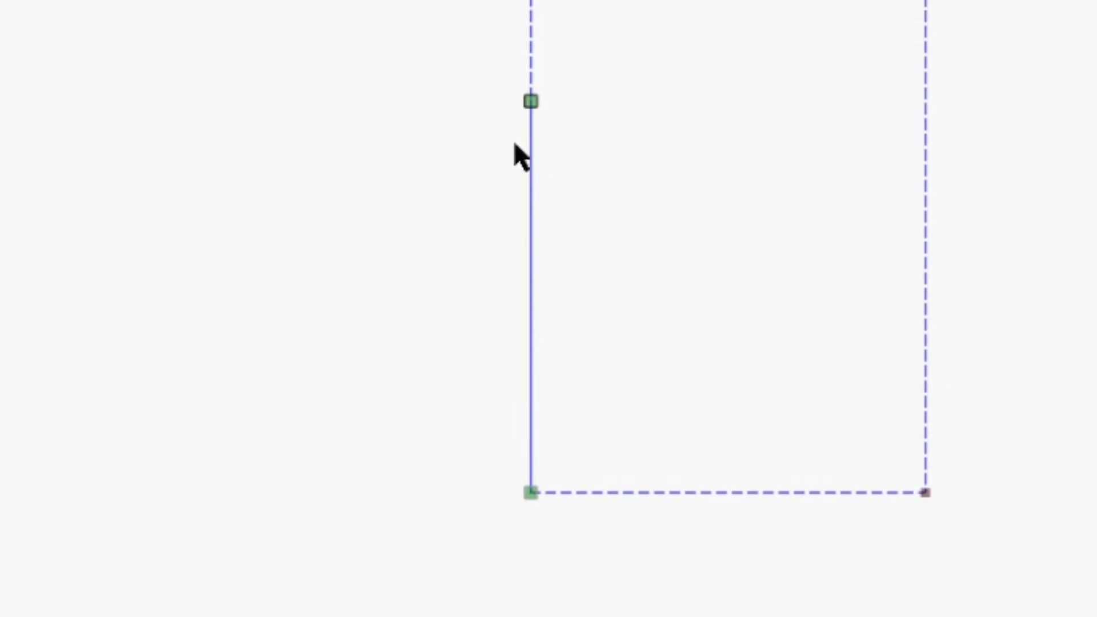
{"action": "mouse_move", "coordinate": [530, 102]}
{"action": "left_mouse_down"}
{"action": "mouse_move", "coordinate": [551, 184]}
{"action": "mouse_move", "coordinate": [530, 103]}
{"action": "left_mouse_up"}
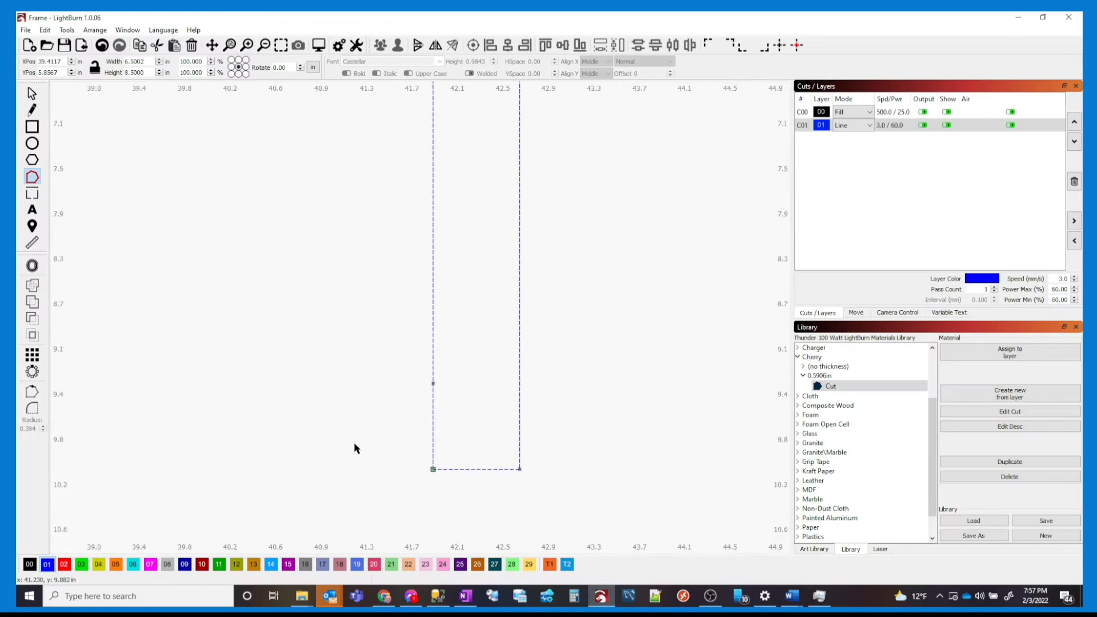
{"action": "scroll", "coordinate": [354, 449], "scroll_direction": "down", "scroll_amount": 3}
{"action": "left_click_drag", "start_coordinate": [289, 446], "coordinate": [362, 444]}
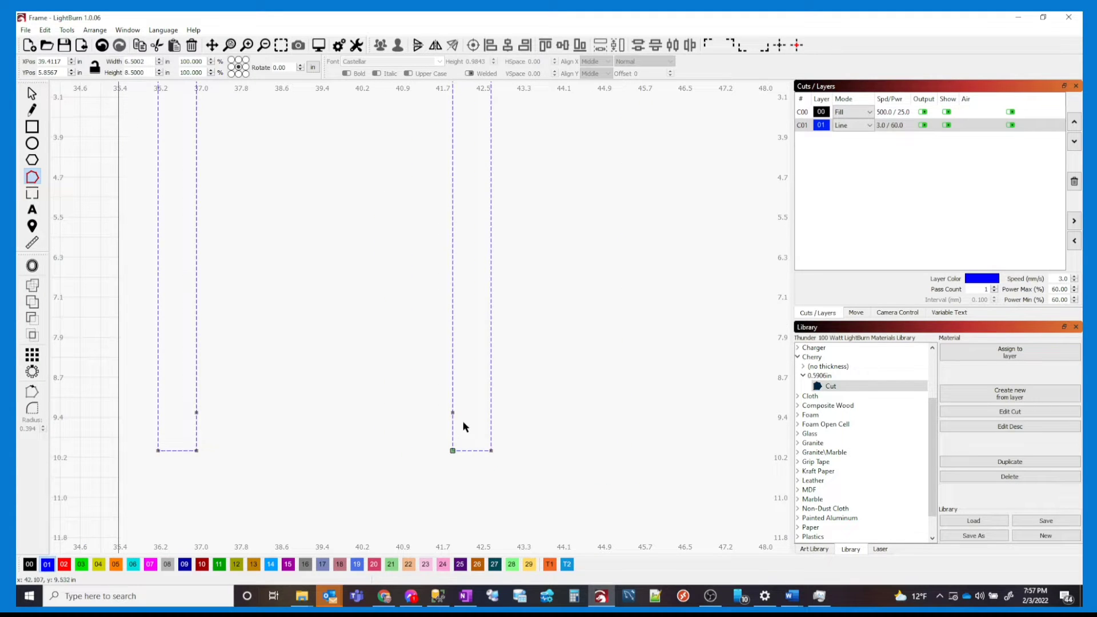
{"action": "left_click_drag", "start_coordinate": [470, 391], "coordinate": [175, 421]}
{"action": "key", "text": "Delete"}
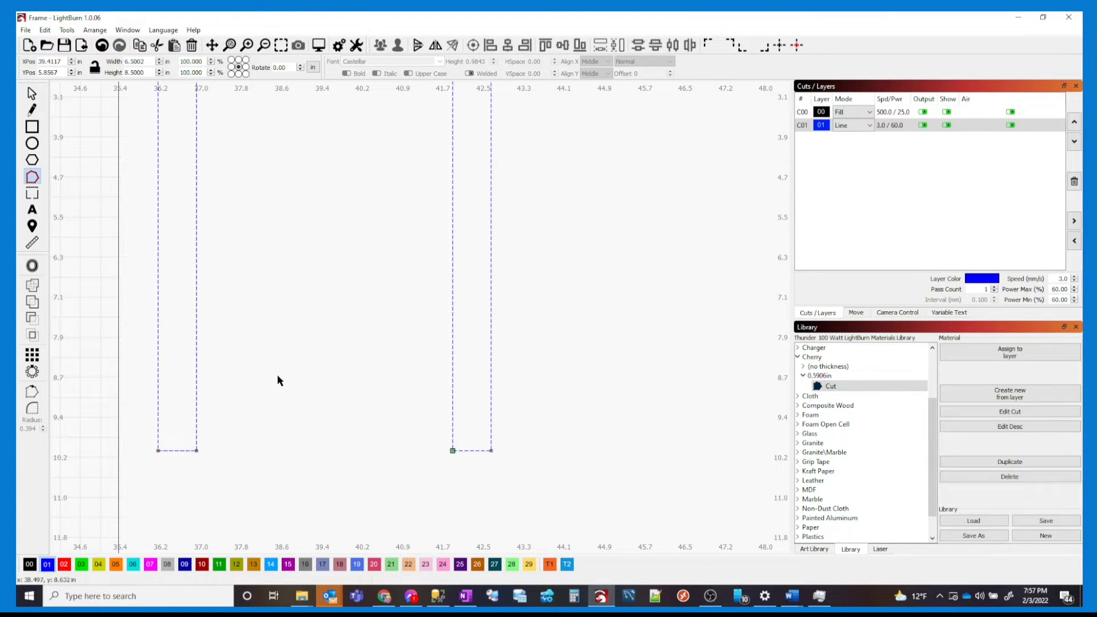
{"action": "scroll", "coordinate": [279, 376], "scroll_direction": "down", "scroll_amount": 2}
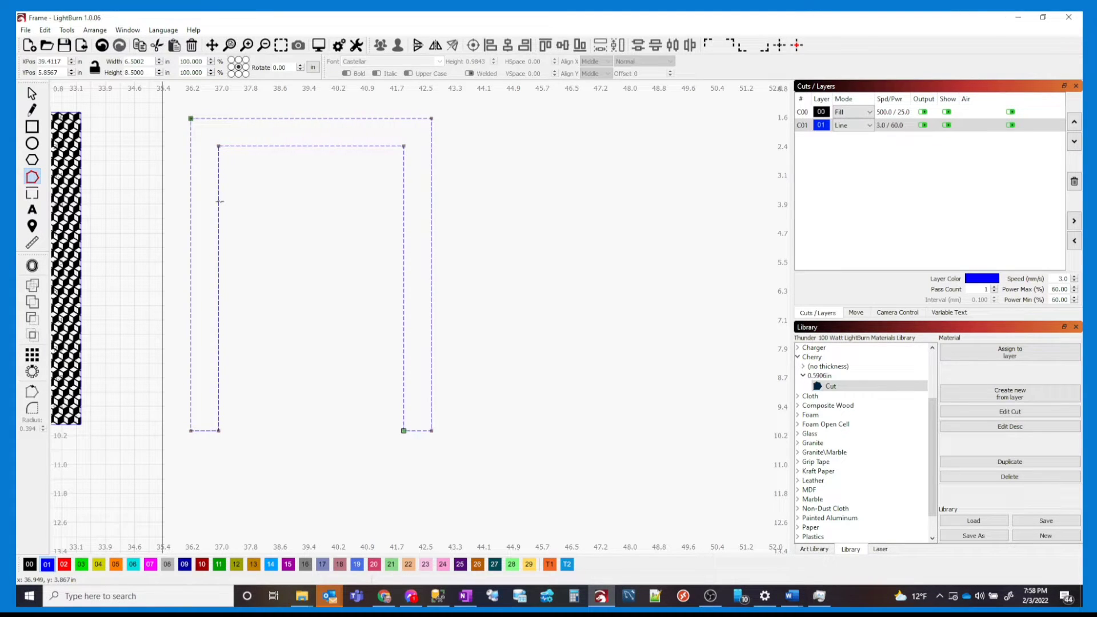
Measure the U-shaped cut outline to confirm it is 6.5 × 8.5 in
{"action": "left_click", "coordinate": [32, 93]}
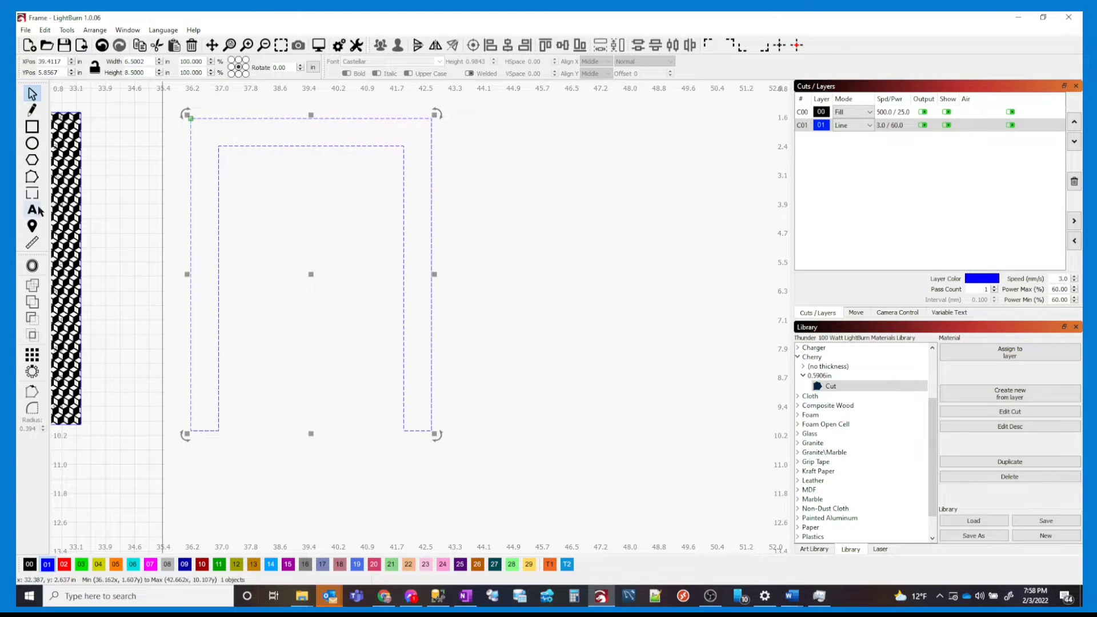
{"action": "left_click", "coordinate": [32, 242]}
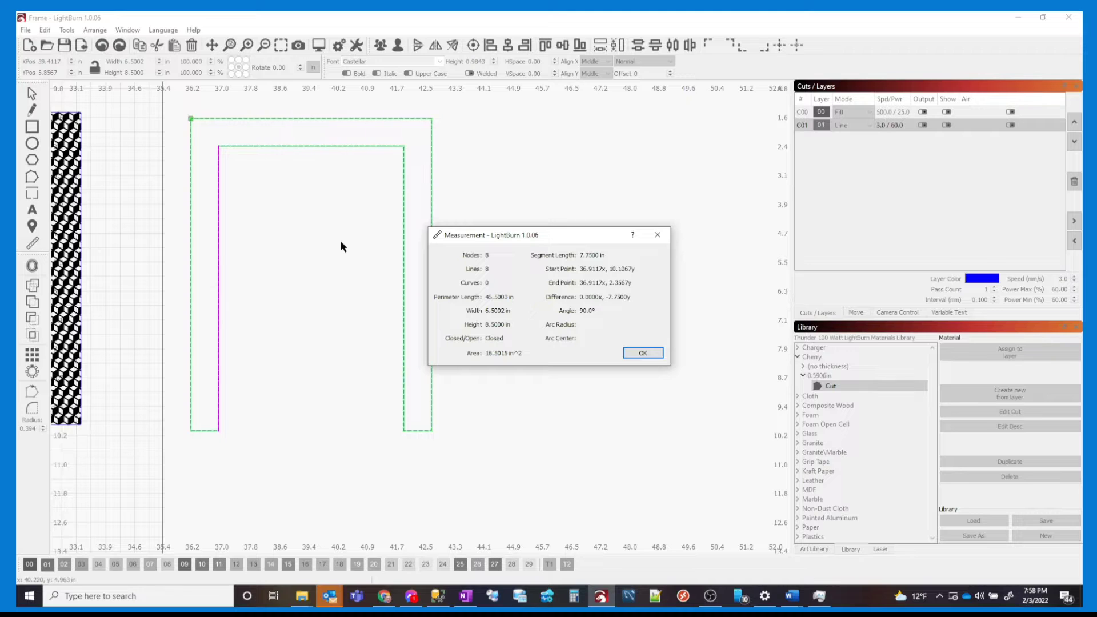
{"action": "left_click", "coordinate": [640, 352]}
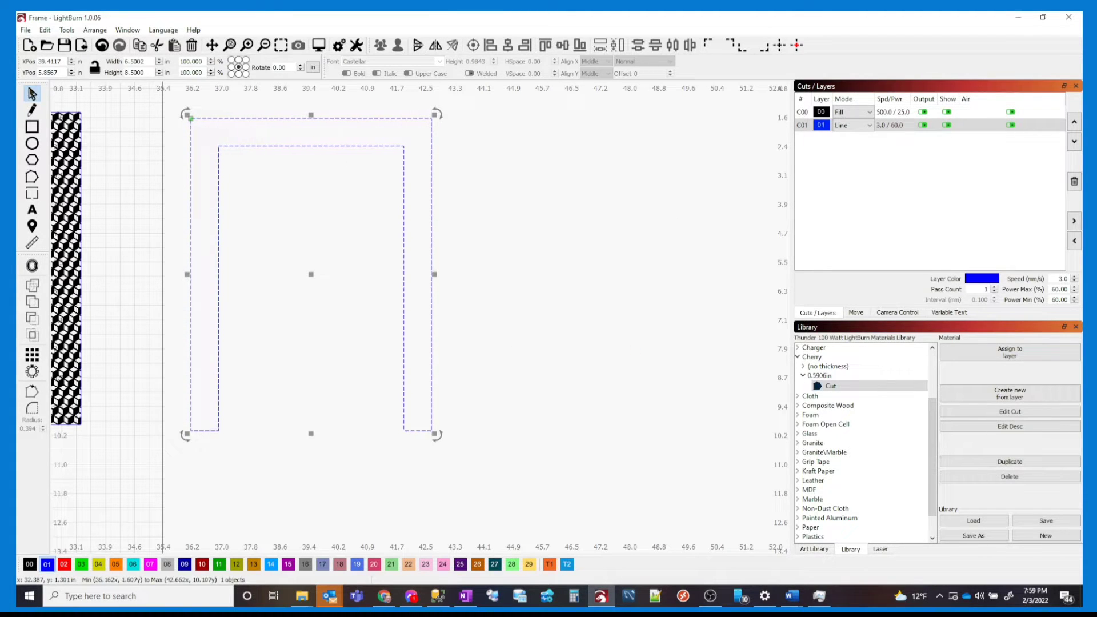
Select only the cube-pattern frame and move it right, beside the cut outlines
{"action": "left_click", "coordinate": [77, 154]}
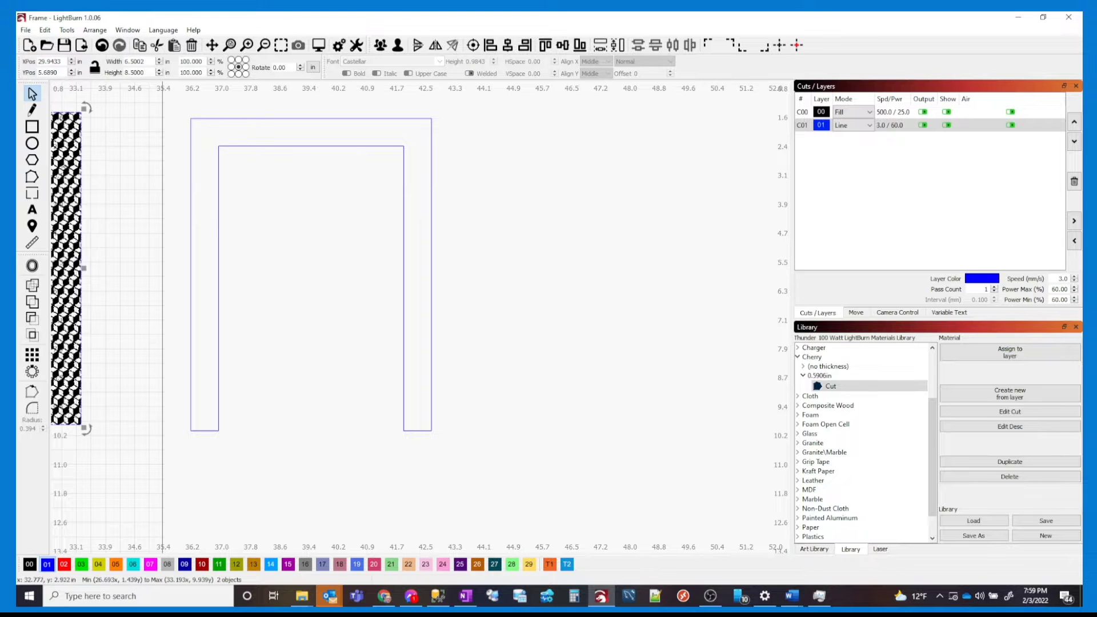
{"action": "left_click", "coordinate": [70, 178]}
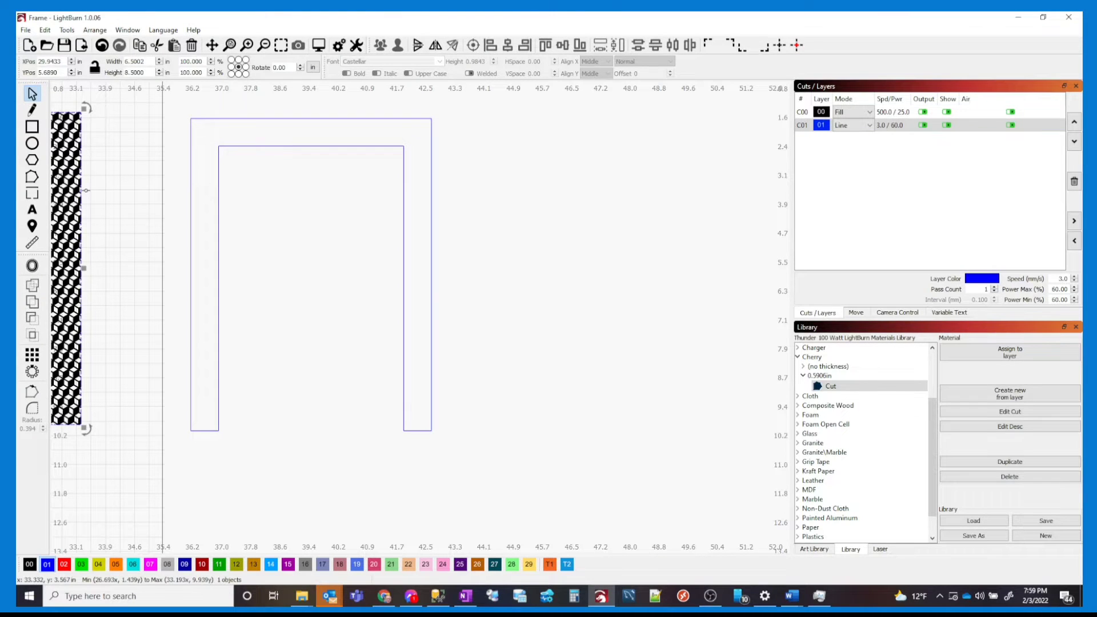
{"action": "left_click_drag", "start_coordinate": [95, 202], "coordinate": [343, 193]}
{"action": "left_click_drag", "start_coordinate": [208, 255], "coordinate": [759, 252]}
Deselect everything, bring the full work area into view, and select the black patterned frame
{"action": "left_click", "coordinate": [478, 386]}
{"action": "scroll", "coordinate": [482, 380], "scroll_direction": "down", "scroll_amount": 3}
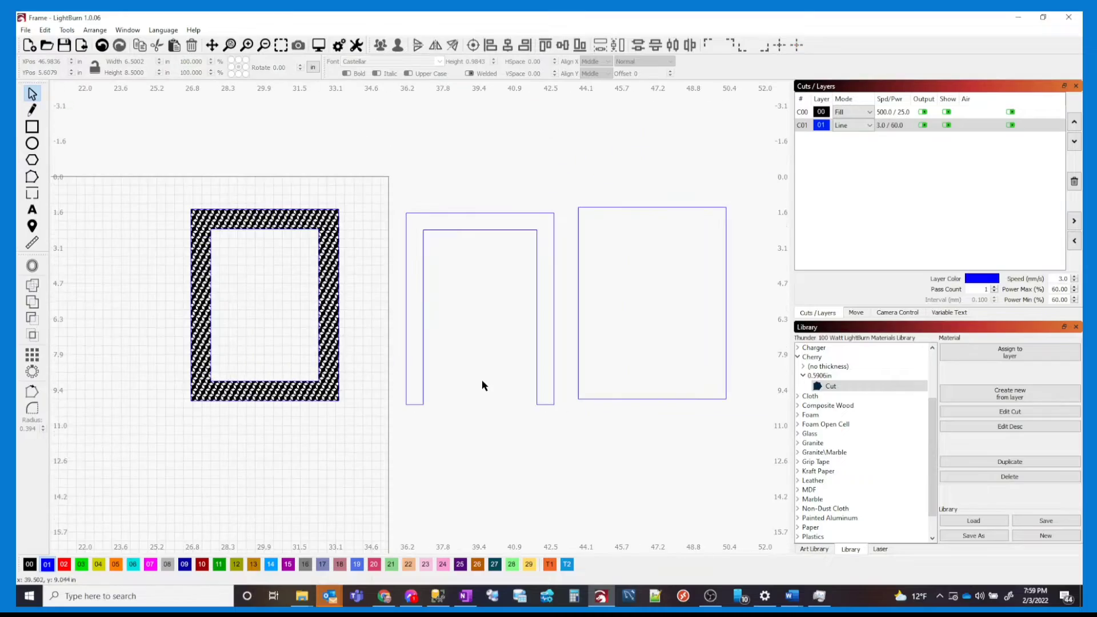
{"action": "left_click_drag", "start_coordinate": [482, 392], "coordinate": [469, 345]}
{"action": "scroll", "coordinate": [413, 375], "scroll_direction": "down", "scroll_amount": 5}
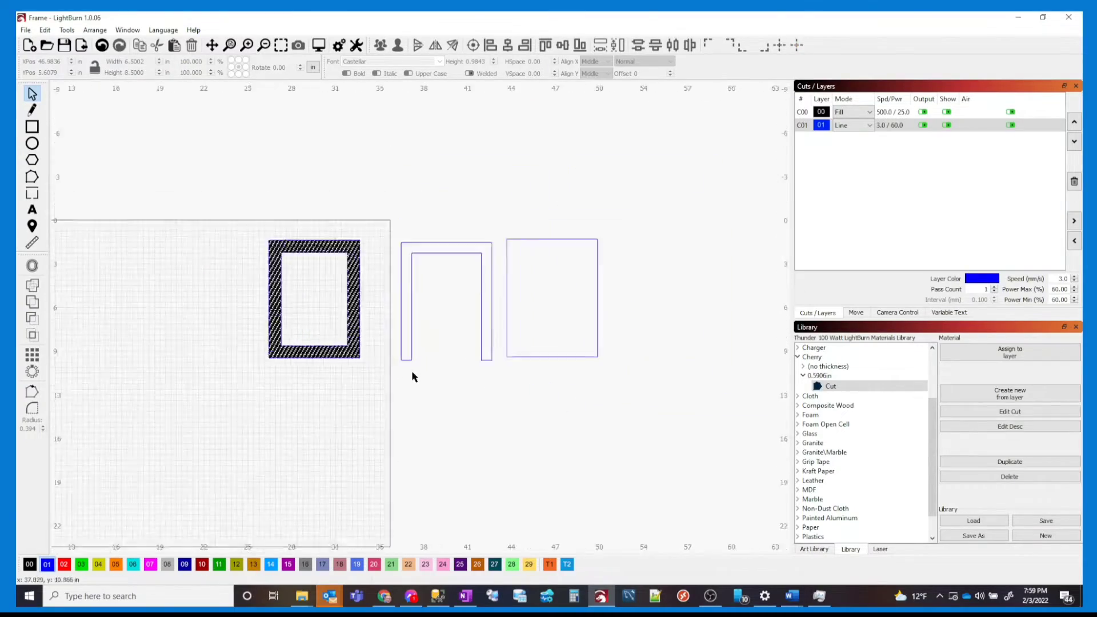
{"action": "left_click", "coordinate": [359, 298]}
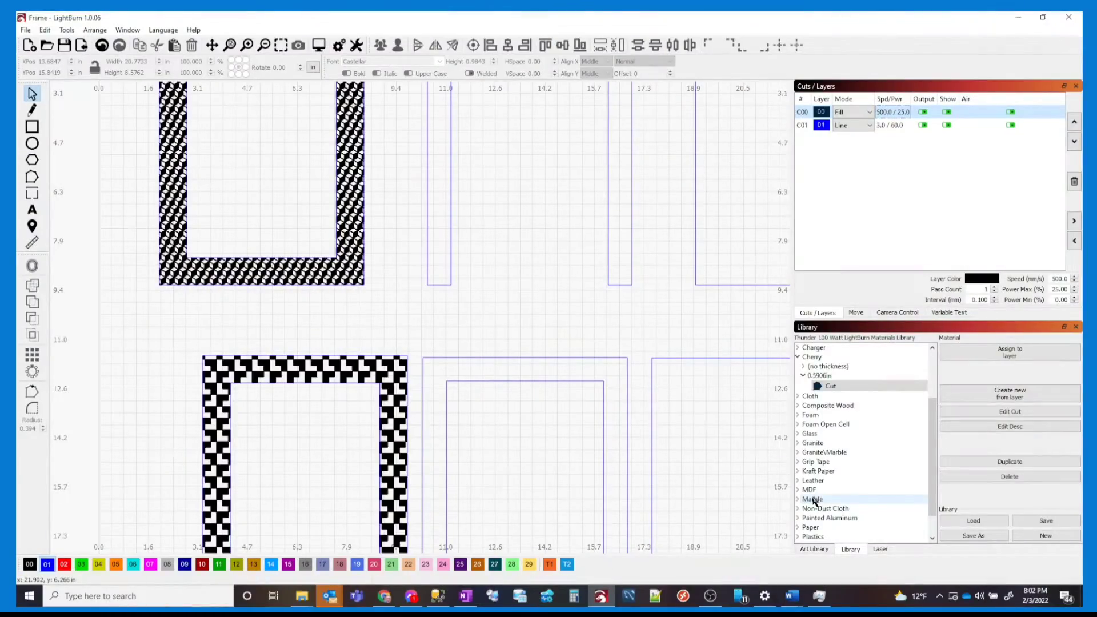
Assign the Ply Engrave library preset to engrave layer C00
{"action": "scroll", "coordinate": [814, 501], "scroll_direction": "down", "scroll_amount": 1}
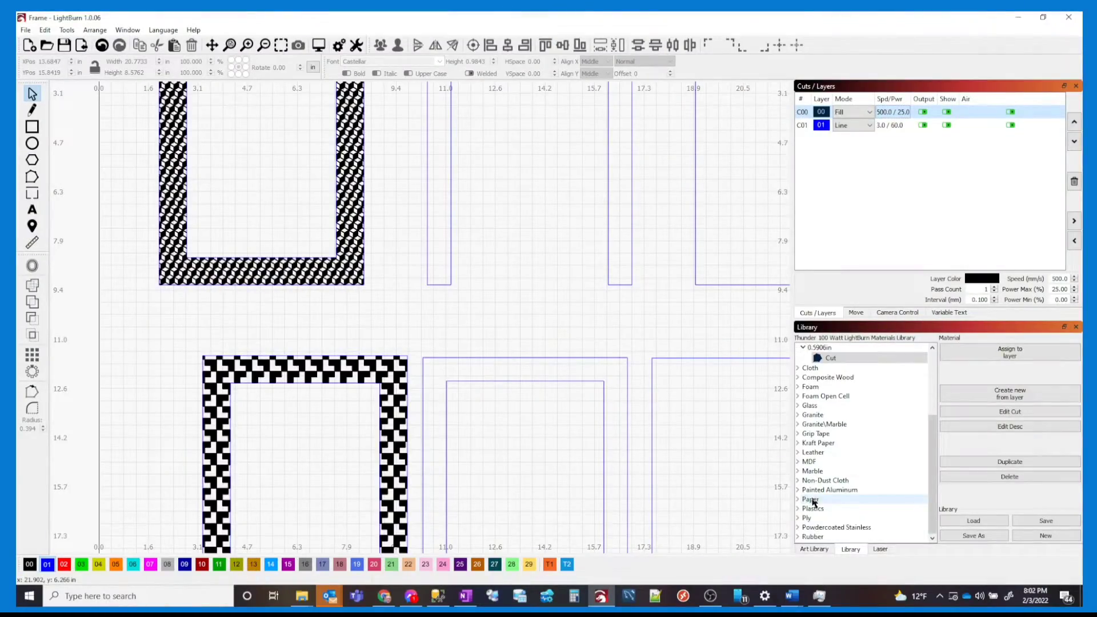
{"action": "left_click", "coordinate": [803, 519]}
{"action": "left_click", "coordinate": [800, 520]}
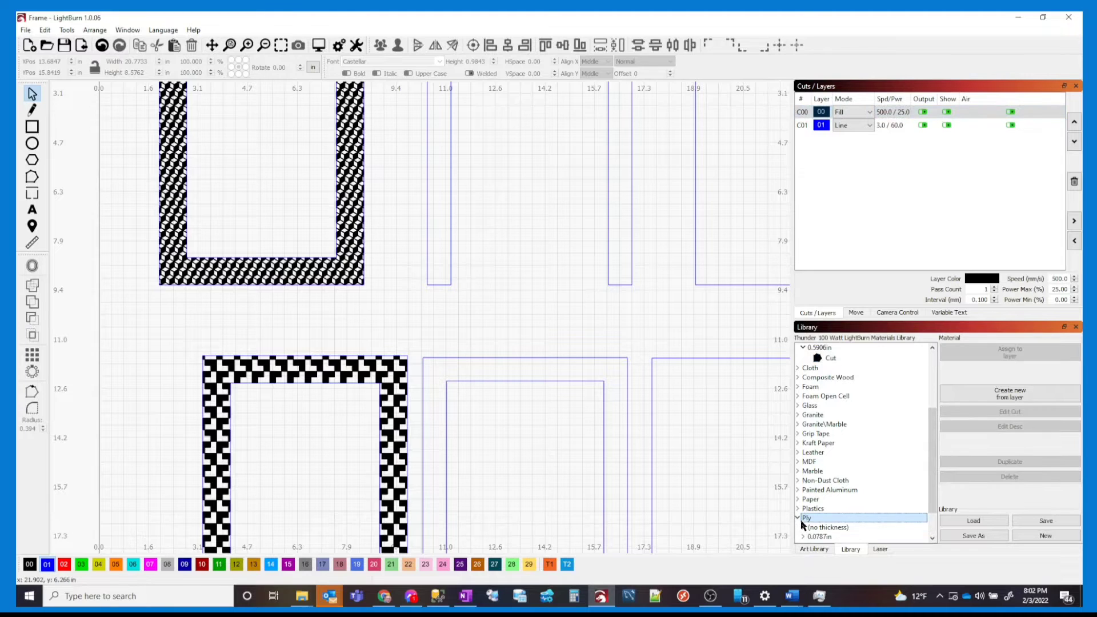
{"action": "left_click", "coordinate": [806, 530]}
{"action": "left_click", "coordinate": [823, 539]}
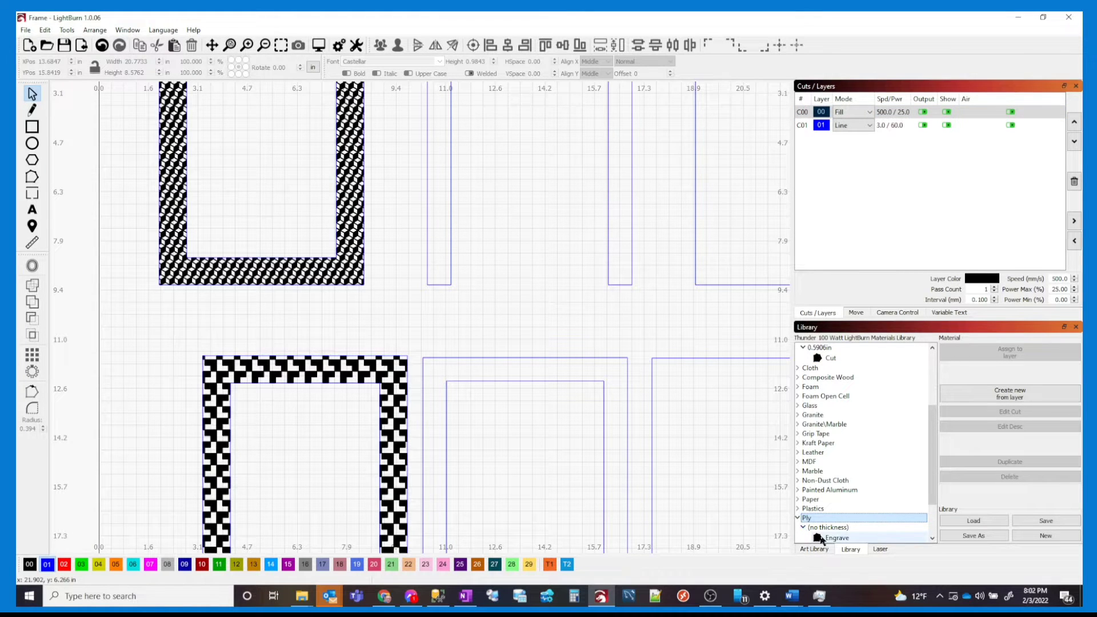
{"action": "left_click", "coordinate": [1006, 352]}
Assign the 0.1772in Ply Cut preset to the blue cut layer C01
{"action": "scroll", "coordinate": [862, 428], "scroll_direction": "down", "scroll_amount": 2}
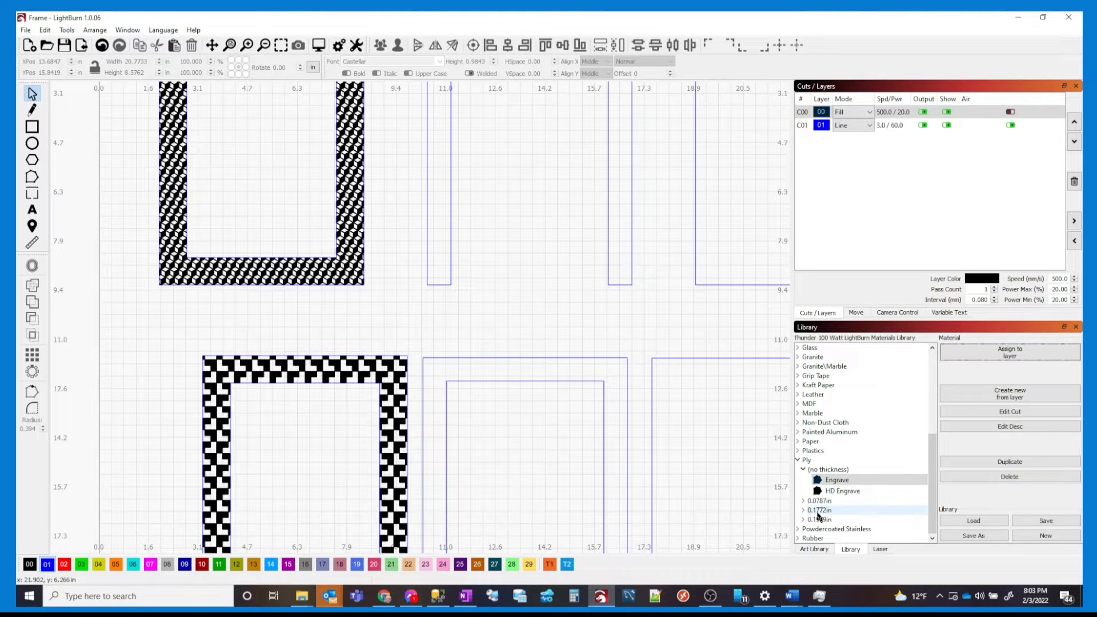
{"action": "double_click", "coordinate": [816, 511]}
{"action": "left_click", "coordinate": [830, 521]}
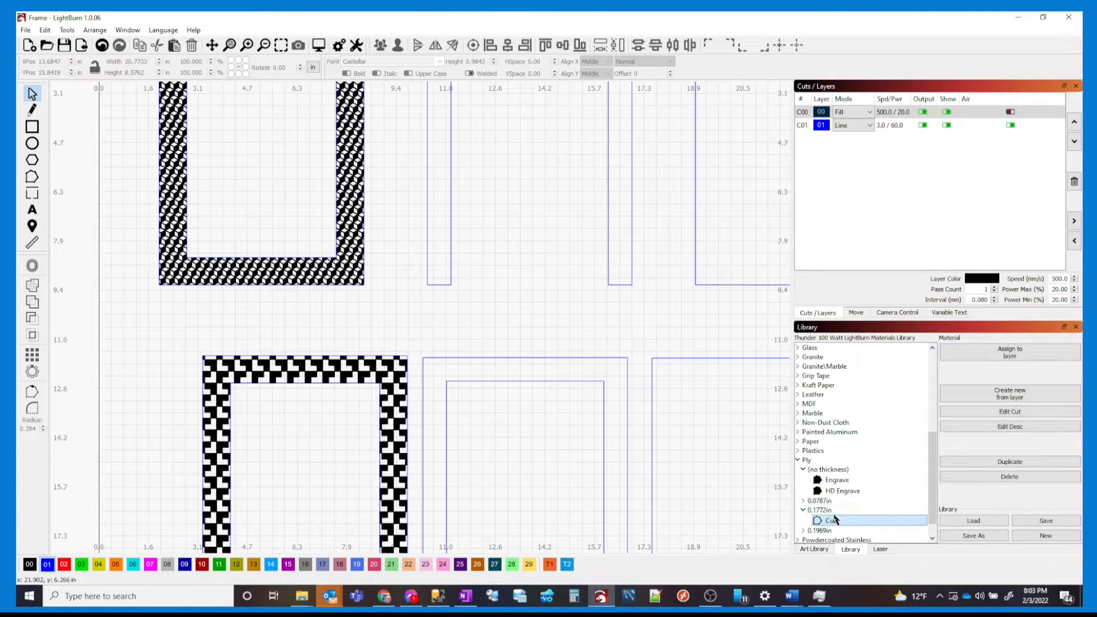
{"action": "left_click", "coordinate": [907, 125]}
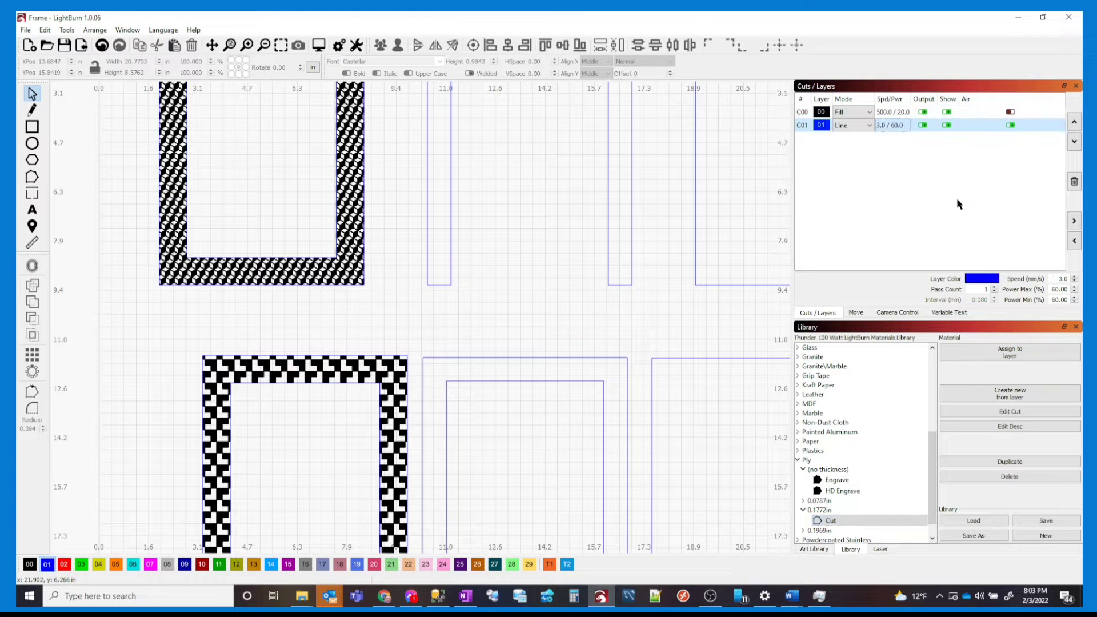
{"action": "left_click", "coordinate": [992, 354]}
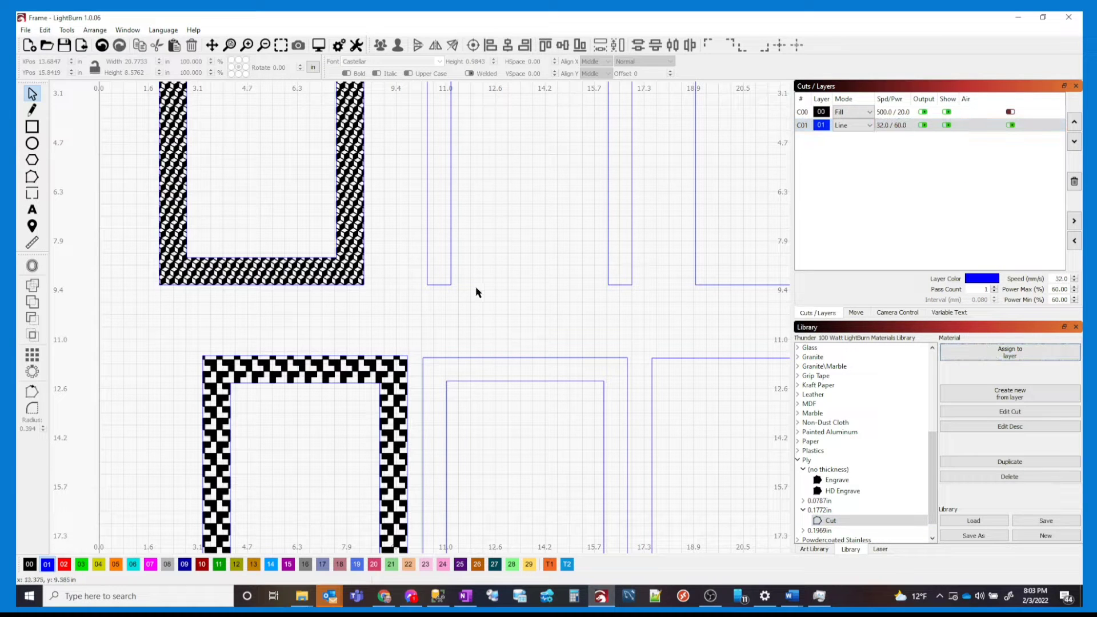
{"action": "scroll", "coordinate": [472, 305], "scroll_direction": "down", "scroll_amount": 2}
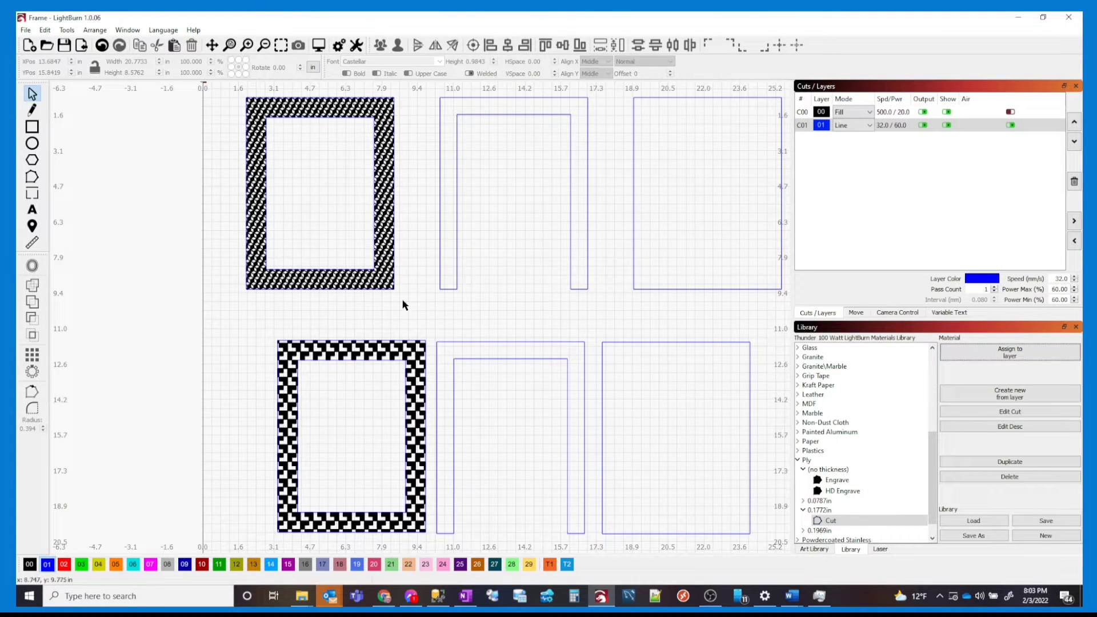
Send the top-left patterned frame to the laser as file FRAME1
{"action": "left_click", "coordinate": [376, 287]}
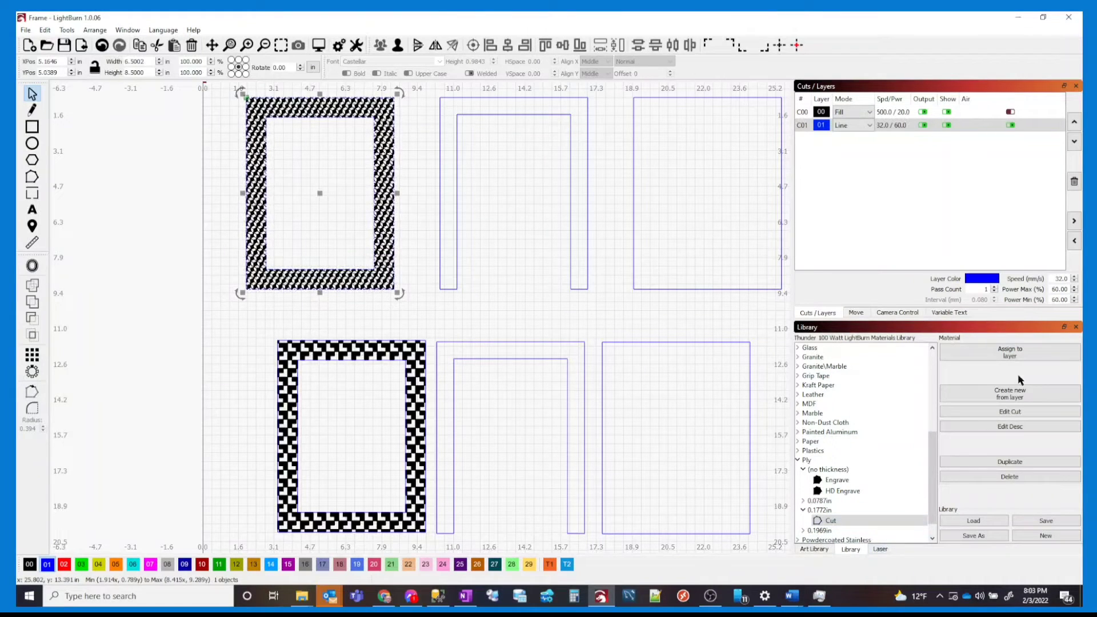
{"action": "left_click", "coordinate": [880, 549]}
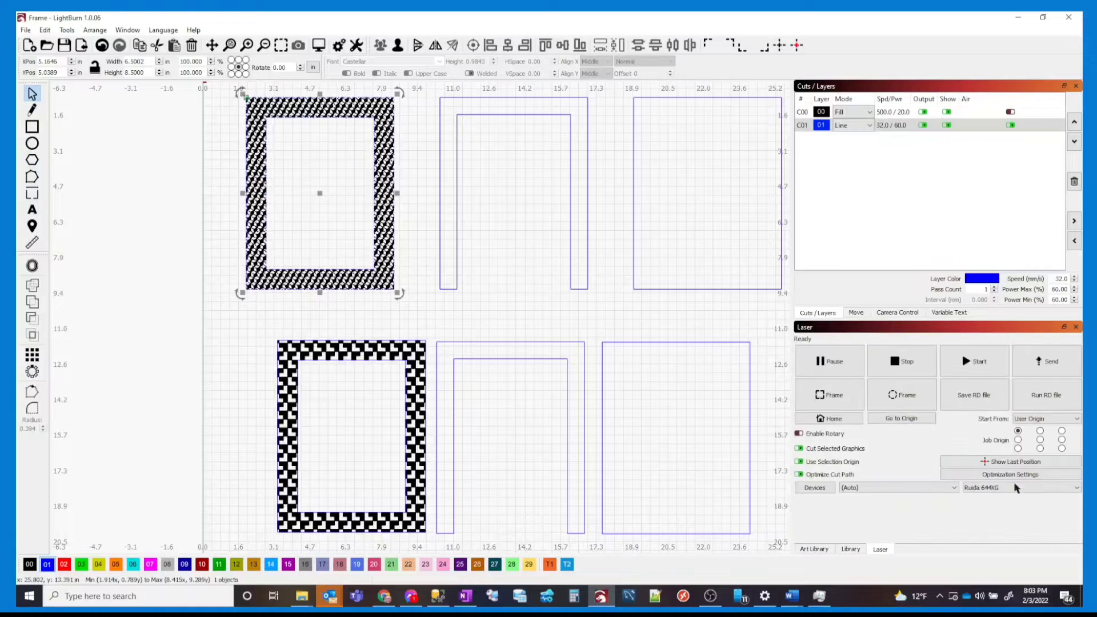
{"action": "left_click", "coordinate": [1051, 361]}
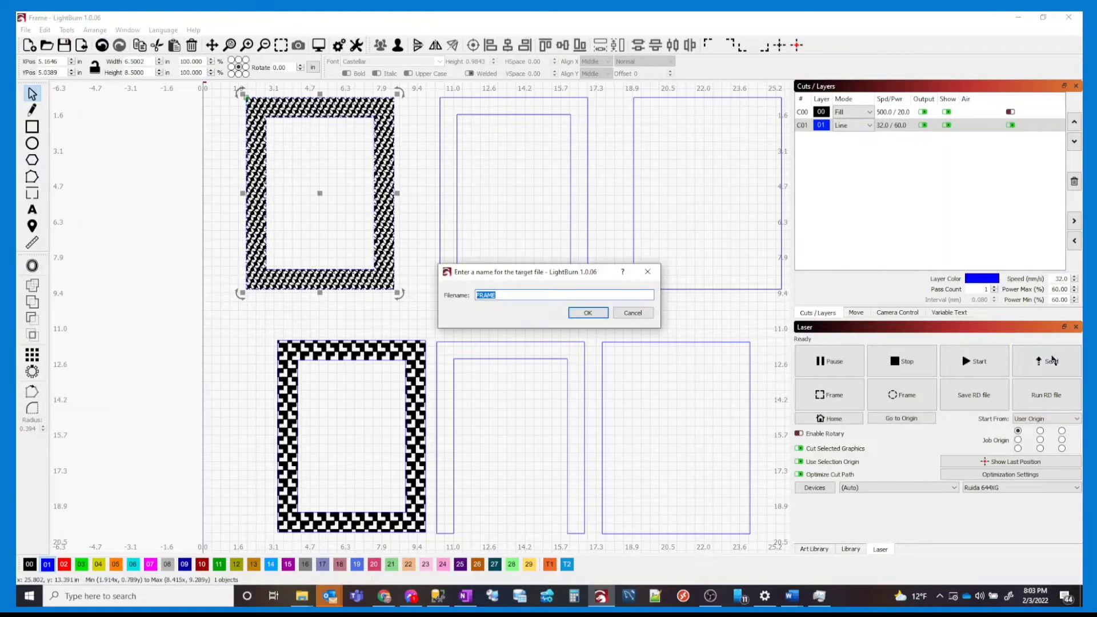
{"action": "key", "text": "Right"}
{"action": "type", "text": "1"}
{"action": "left_click", "coordinate": [589, 313]}
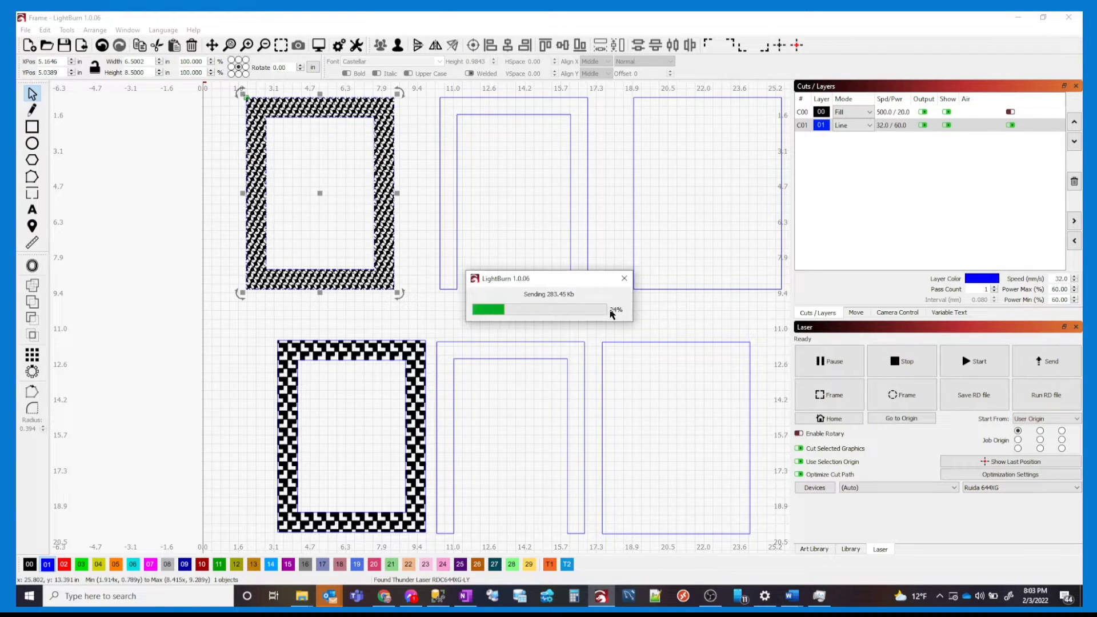
Send the top U-shaped outline to the laser as FRAME2
{"action": "left_click_drag", "start_coordinate": [596, 292], "coordinate": [546, 252]}
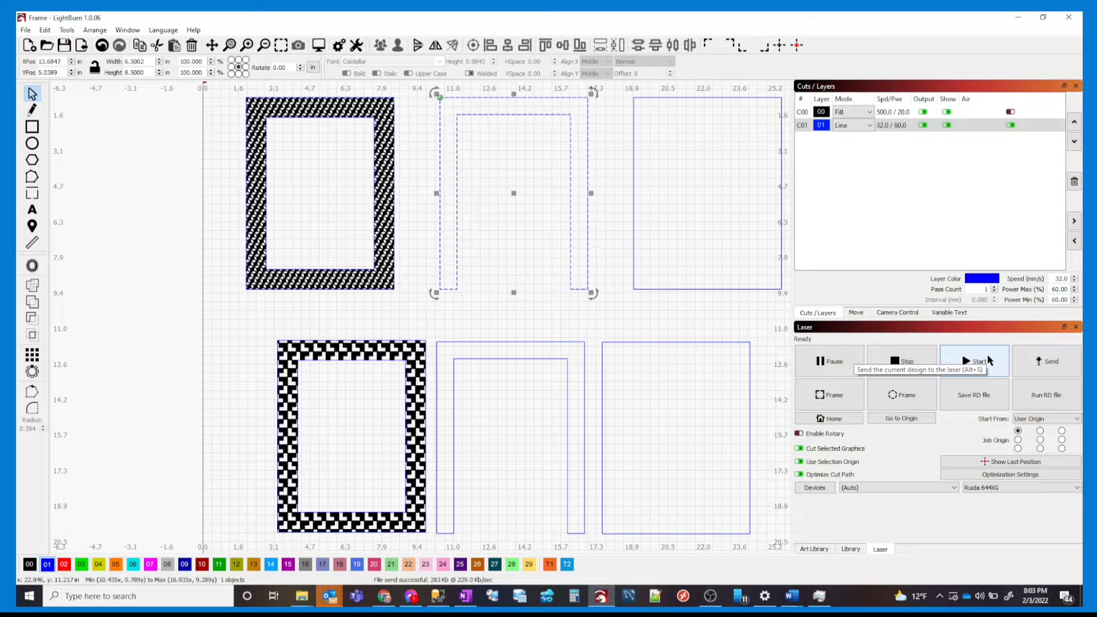
{"action": "left_click", "coordinate": [1049, 366]}
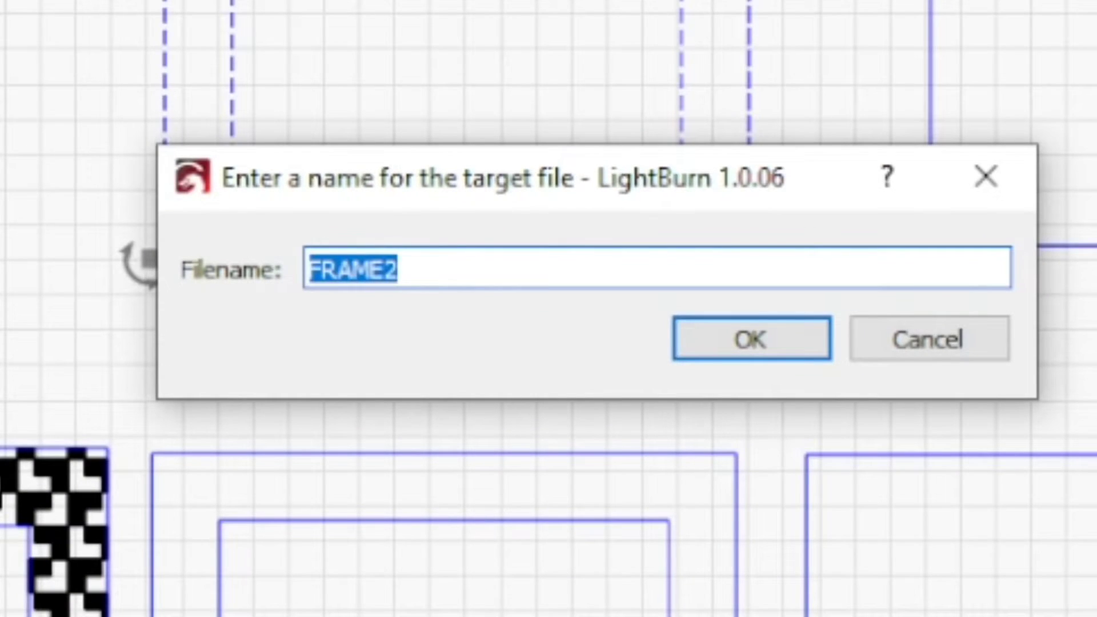
{"action": "left_click", "coordinate": [756, 372]}
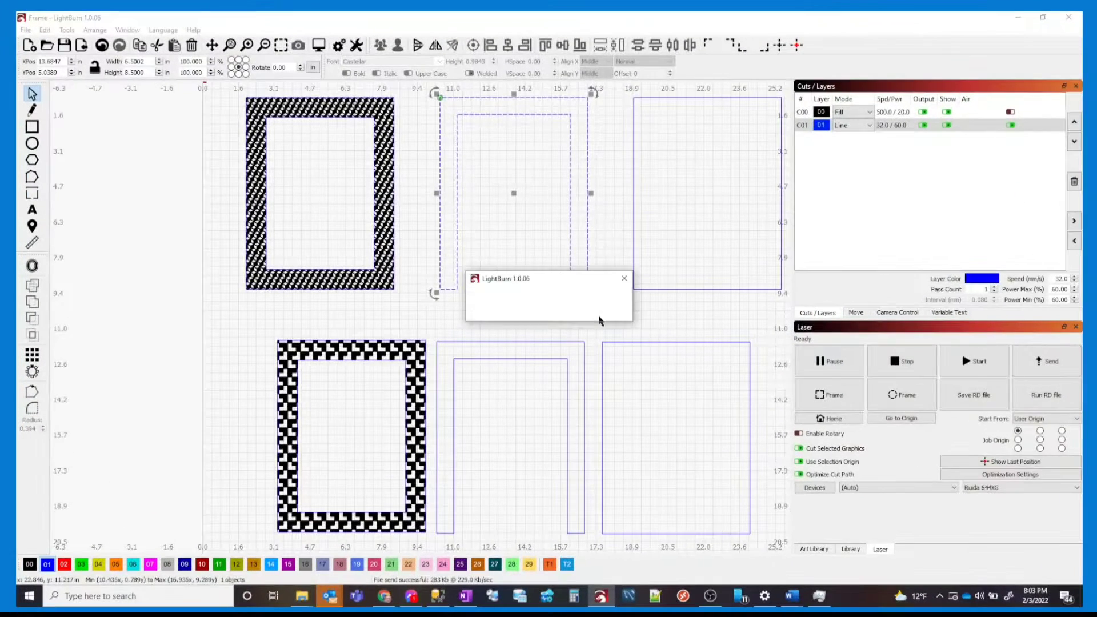
Send the top rectangular outline to the laser as FRAME3
{"action": "left_click", "coordinate": [633, 262]}
{"action": "left_click", "coordinate": [1049, 360]}
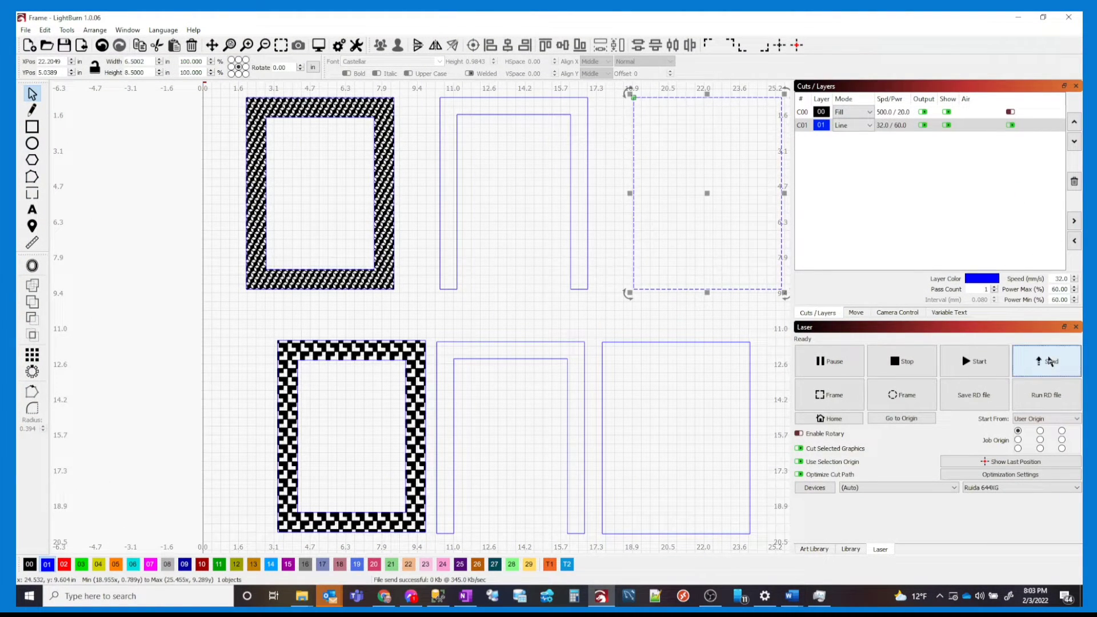
{"action": "left_click", "coordinate": [589, 314]}
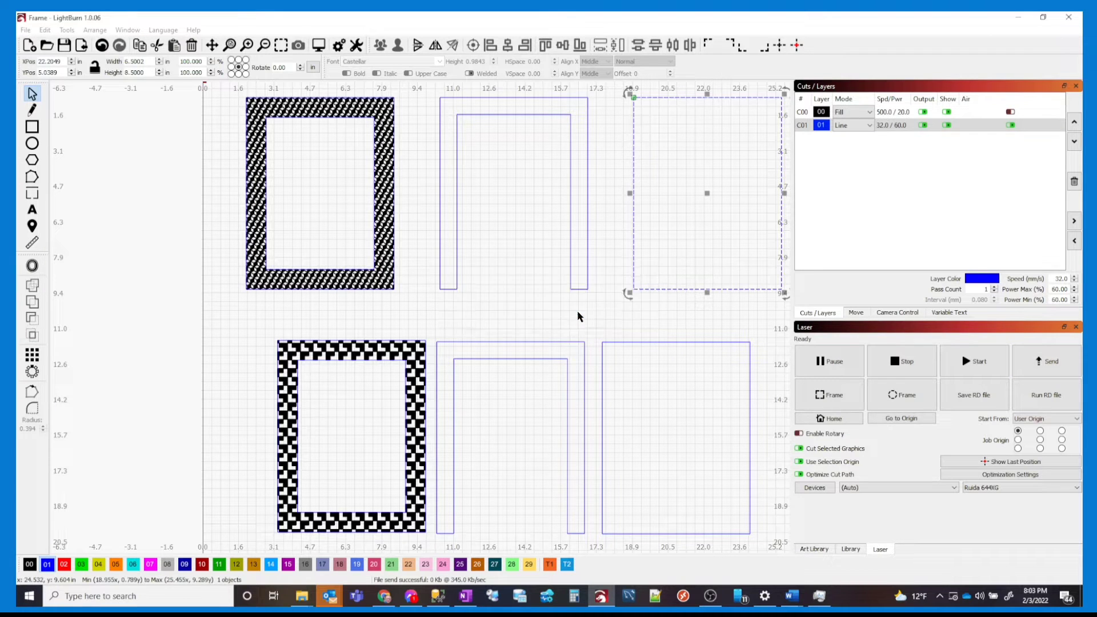